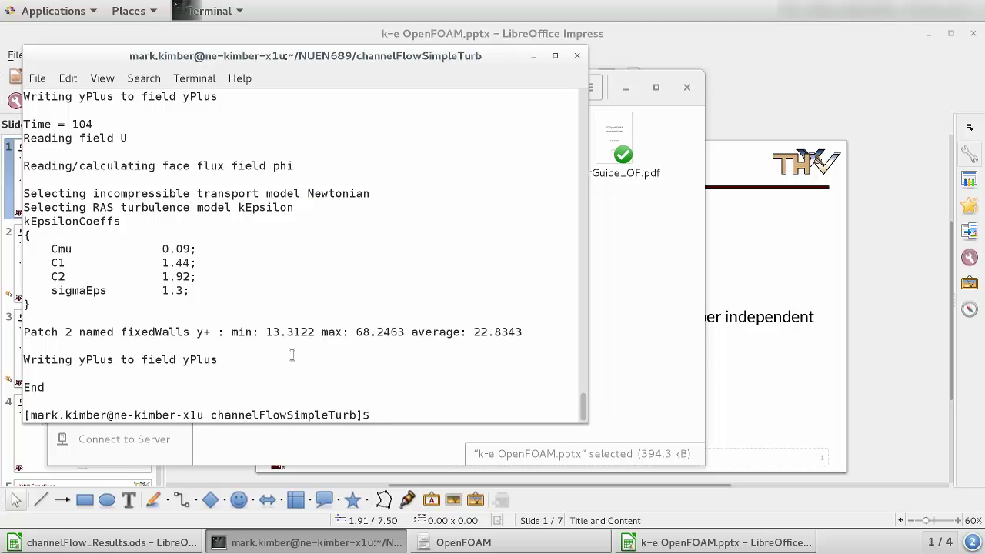
type("cd ..")
key("Return")
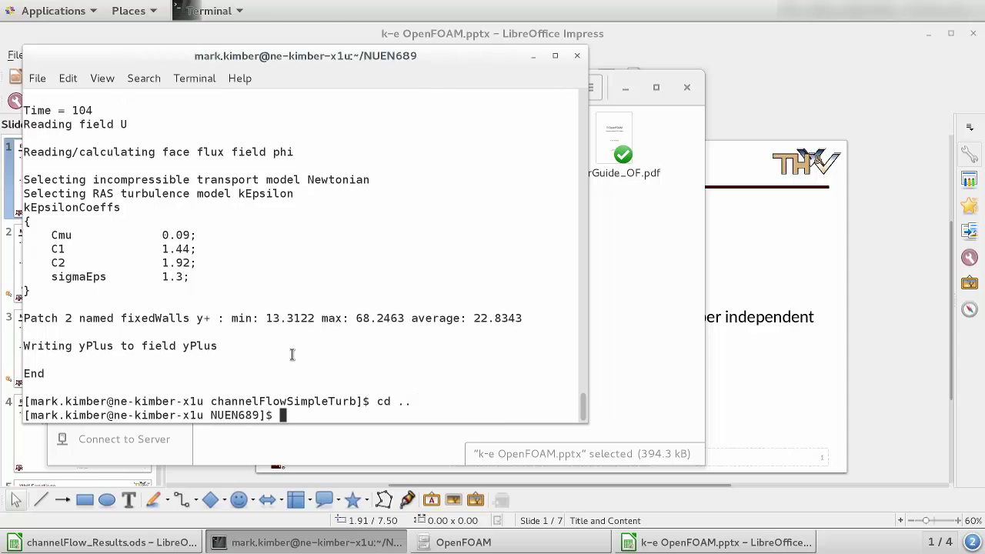
type("cp -r")
key("BackSpace")
key("BackSpace")
key("BackSpace")
key("BackSpace")
key("BackSpace")
type("ls")
key("BackSpace")
key("BackSpace")
type("cd 100")
key("Return")
type("cd")
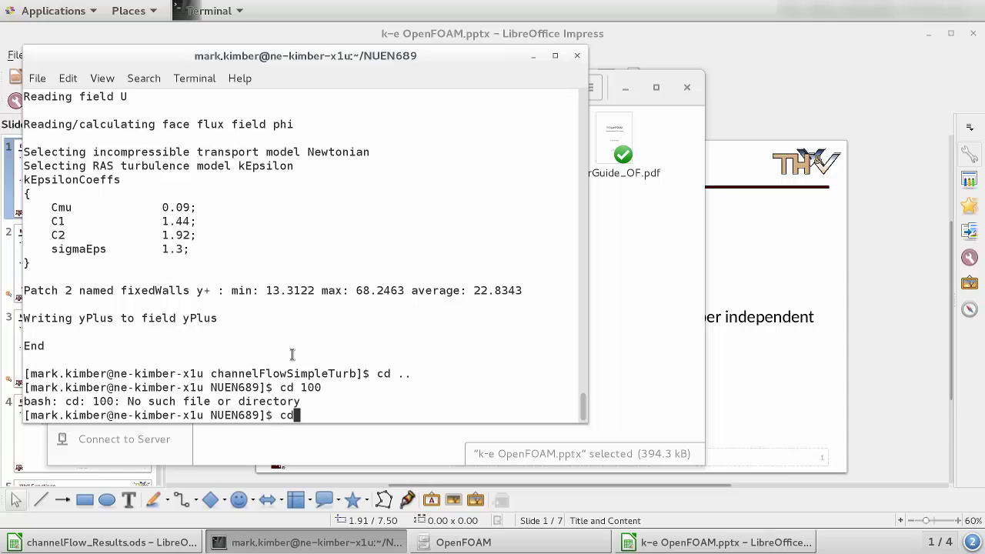
type(" channelFlowSimpleT")
key("Tab")
key("Return")
Change into the 100 time directory of the channelFlowSimpleTurb case and list its files
type("cd ")
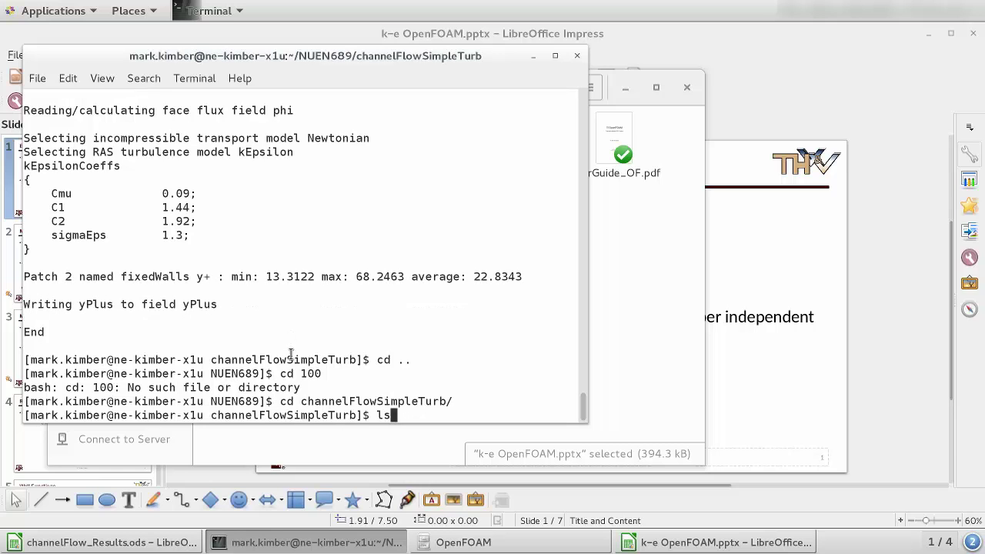
type("100")
key("Return")
type("ls")
key("Return")
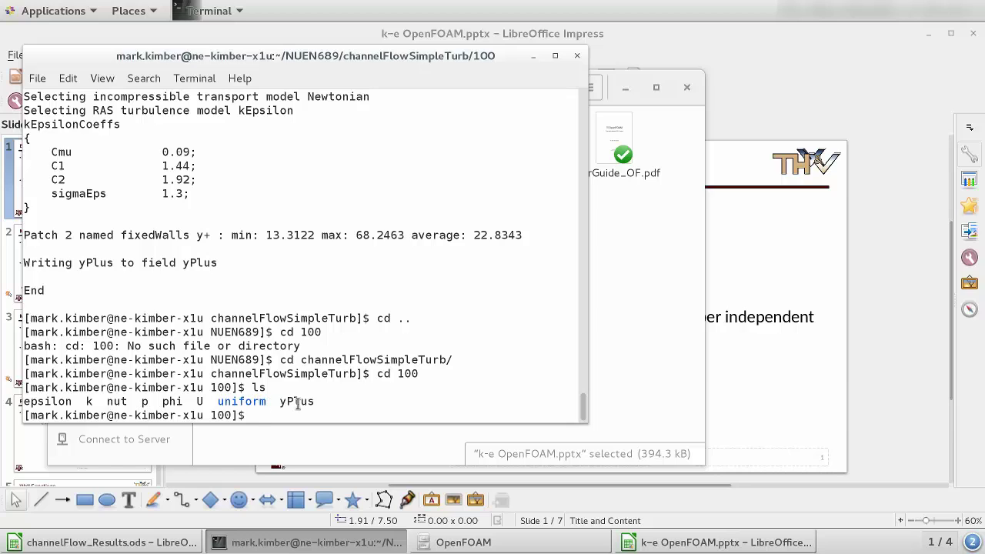
Open the yPlus file in gedit, examine the value list of the fixedWalls boundary, and close the file
type("gedit yP")
type("lus")
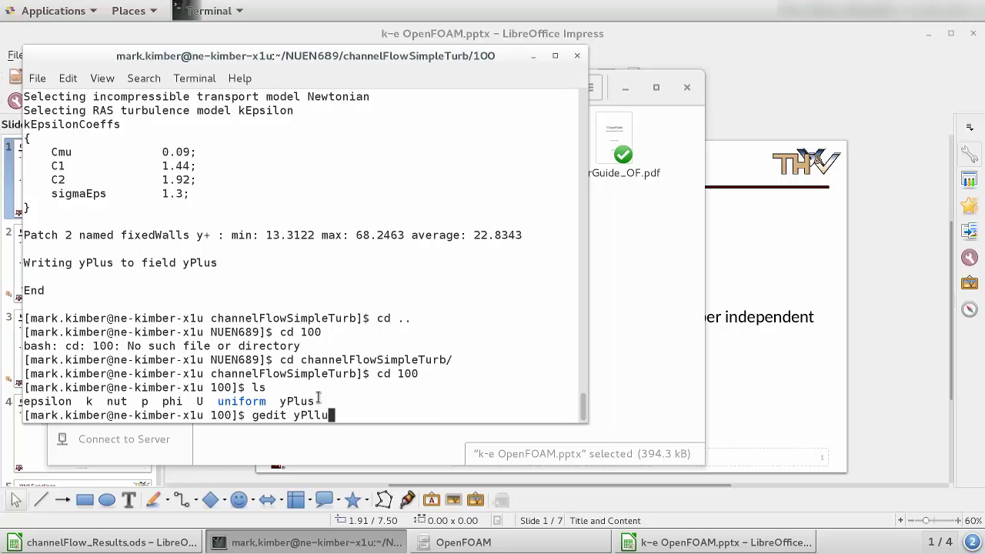
key("Return")
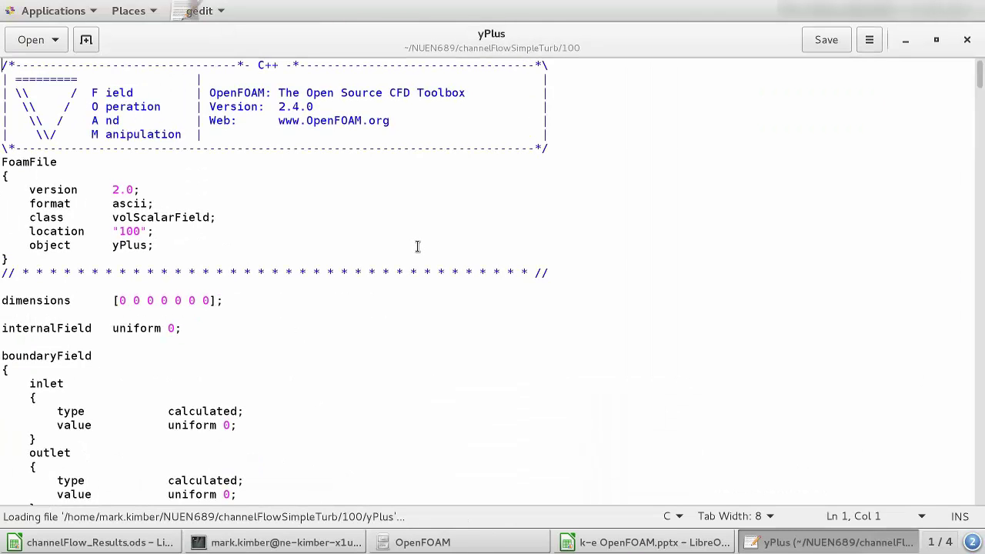
scroll(418, 247, "down", 4)
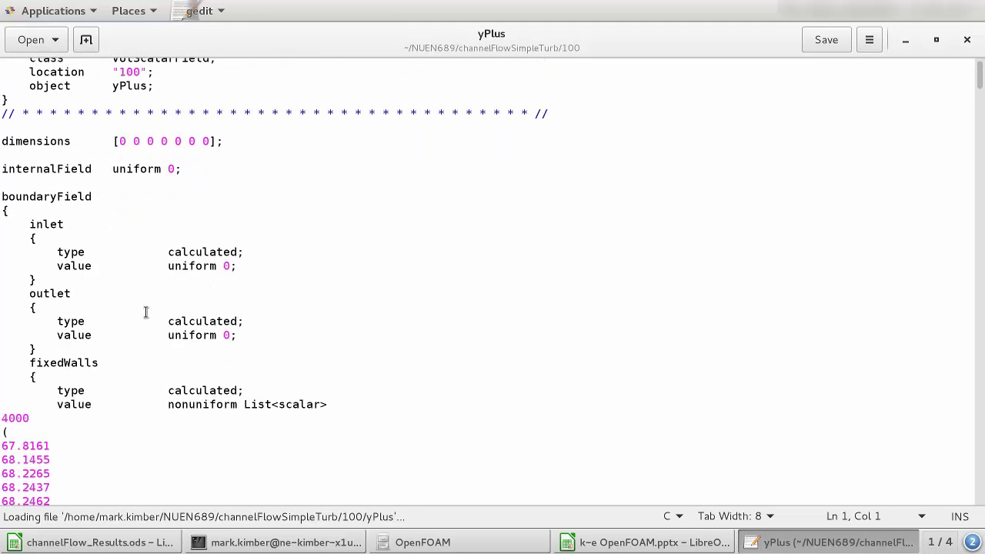
scroll(297, 292, "down", 8)
scroll(123, 197, "up", 8)
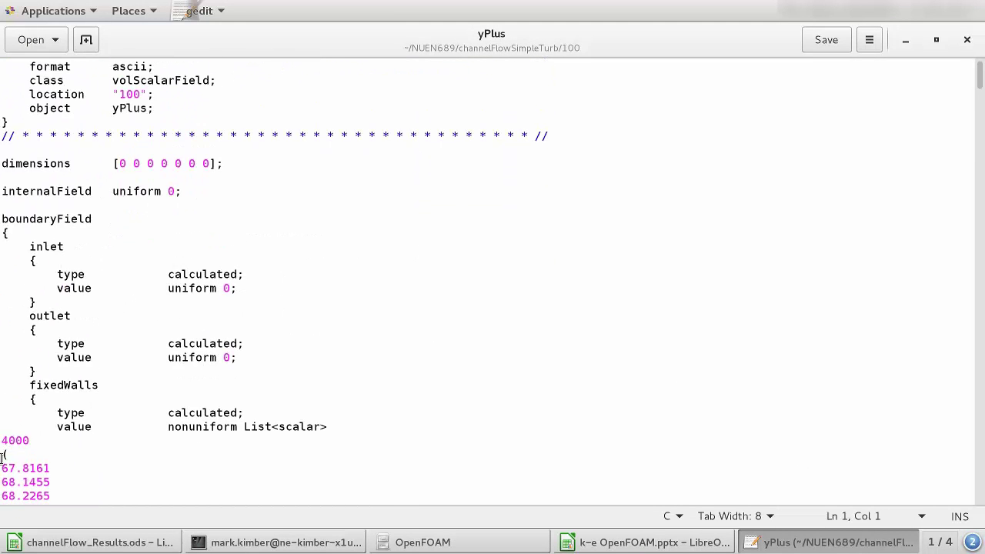
scroll(163, 441, "down", 11)
scroll(162, 441, "down", 8)
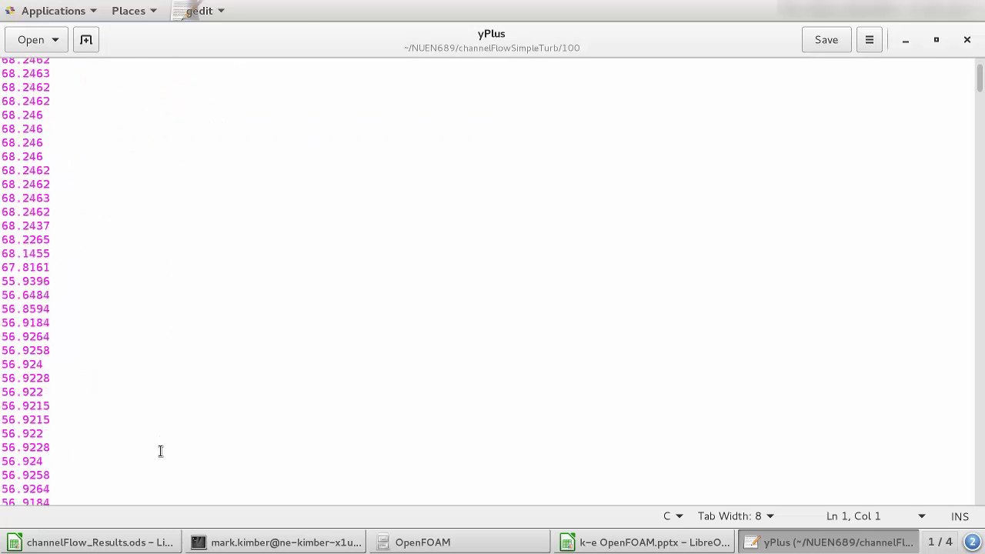
scroll(159, 451, "up", 18)
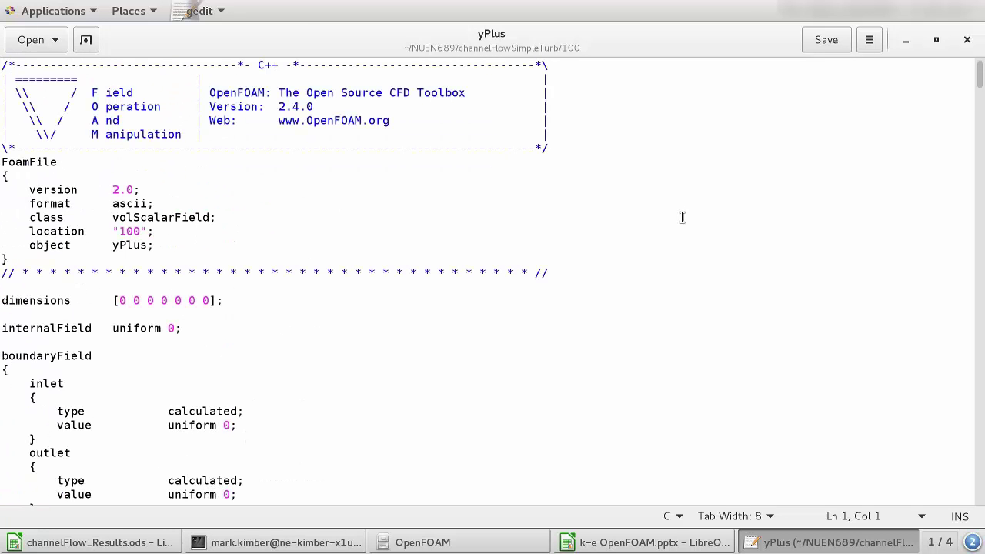
left_click(967, 40)
Try to launch paraFoam from inside the 100 directory
type("para")
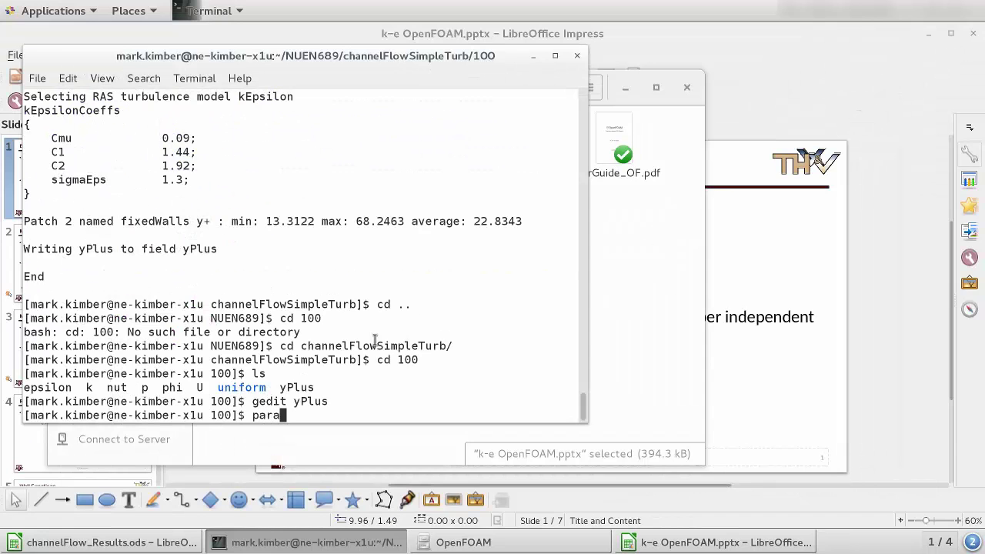
type("Foam")
key("Return")
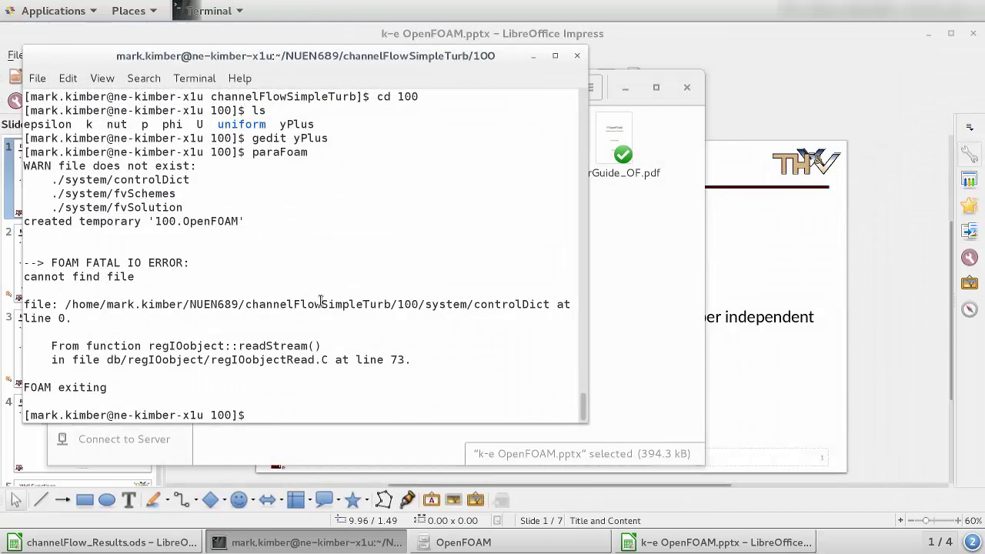
Return to the channelFlowSimpleTurb case directory and launch paraFoam
type("cd .")
key("Return")
type("cd ..")
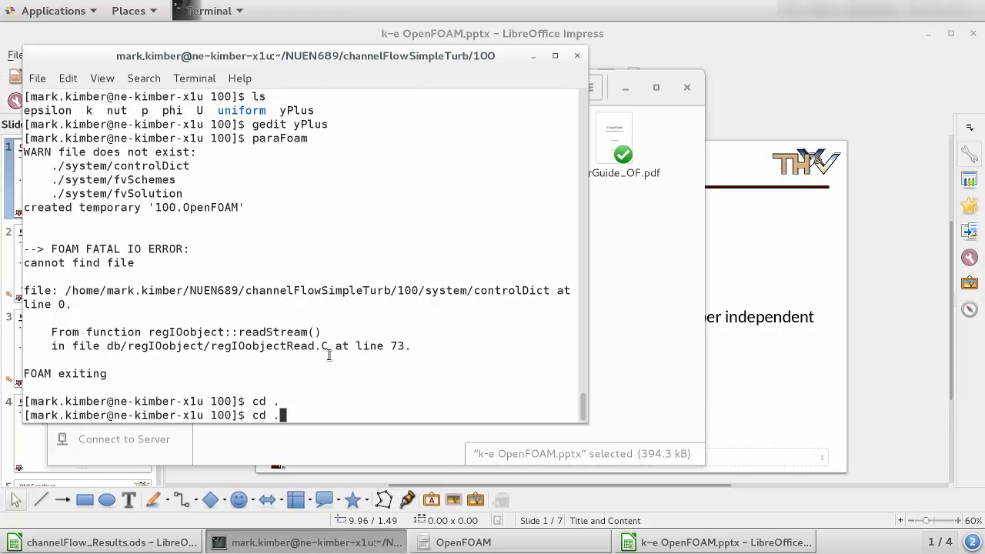
key("Return")
type("paraFoam")
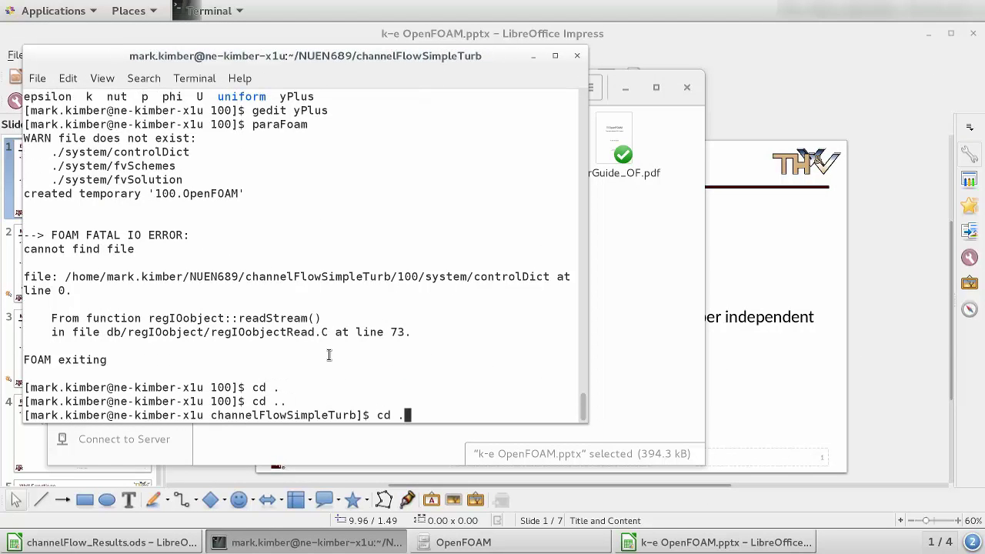
key("Return")
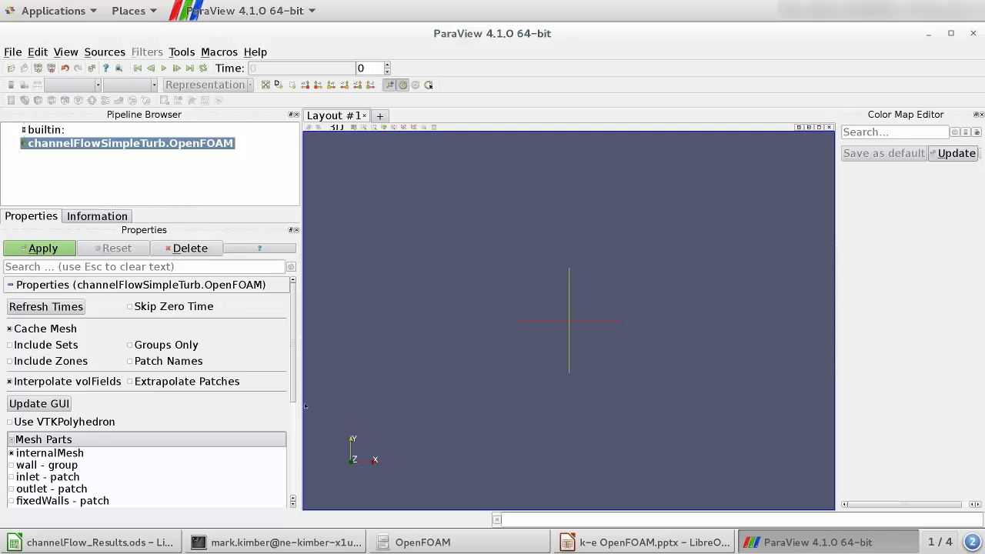
Load the case with the epsilon, k and nut volume fields also enabled, and advance to time step 2
left_click_drag(295, 395, 294, 479)
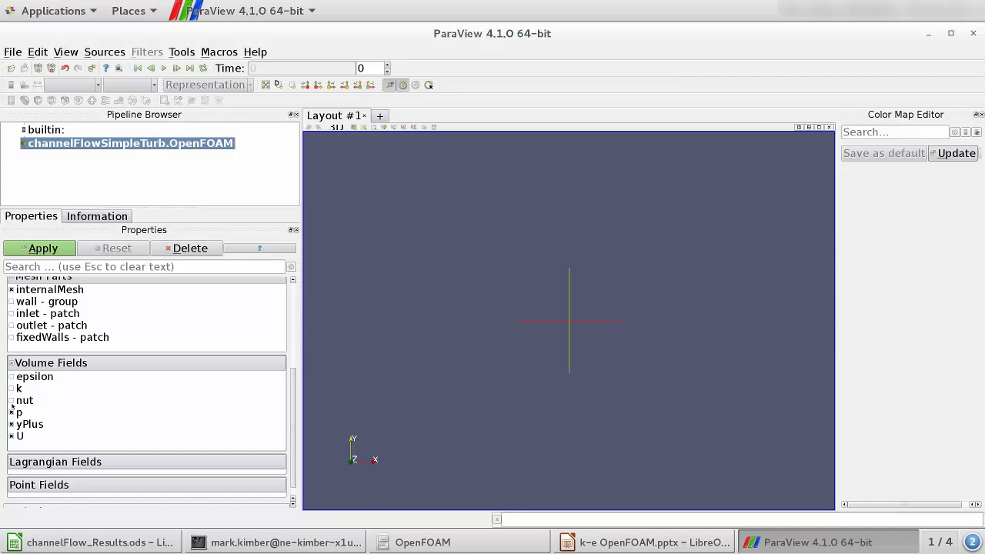
left_click(11, 388)
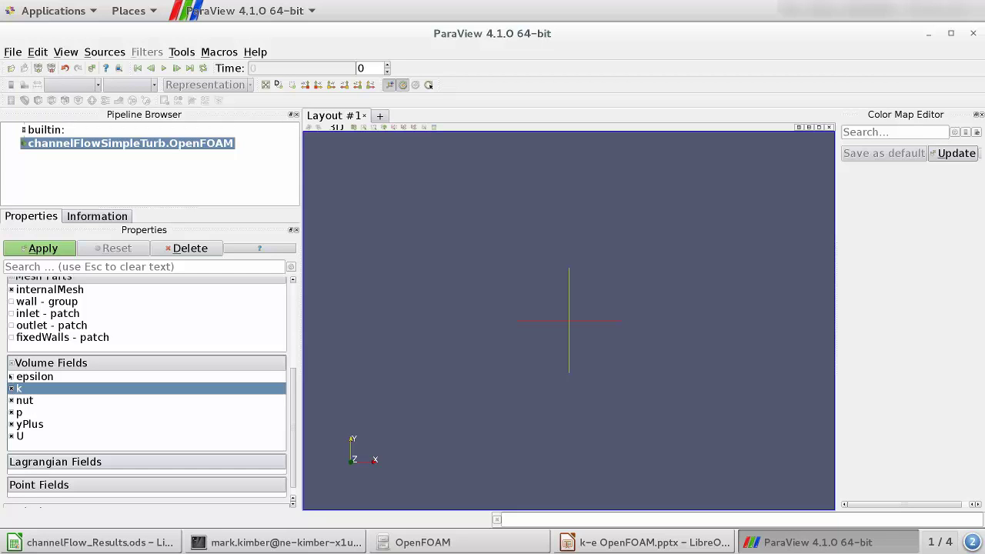
left_click(43, 248)
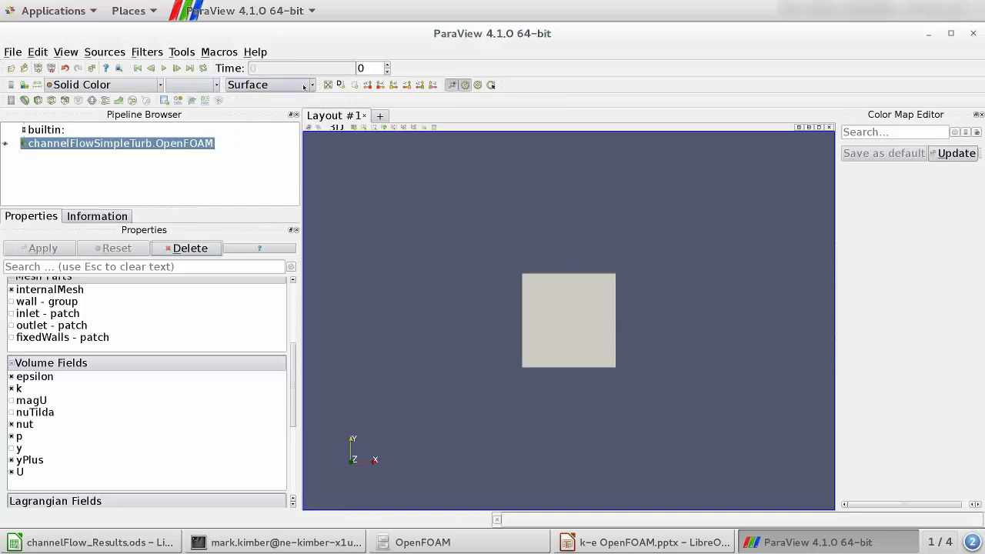
left_click(387, 66)
left_click(387, 66)
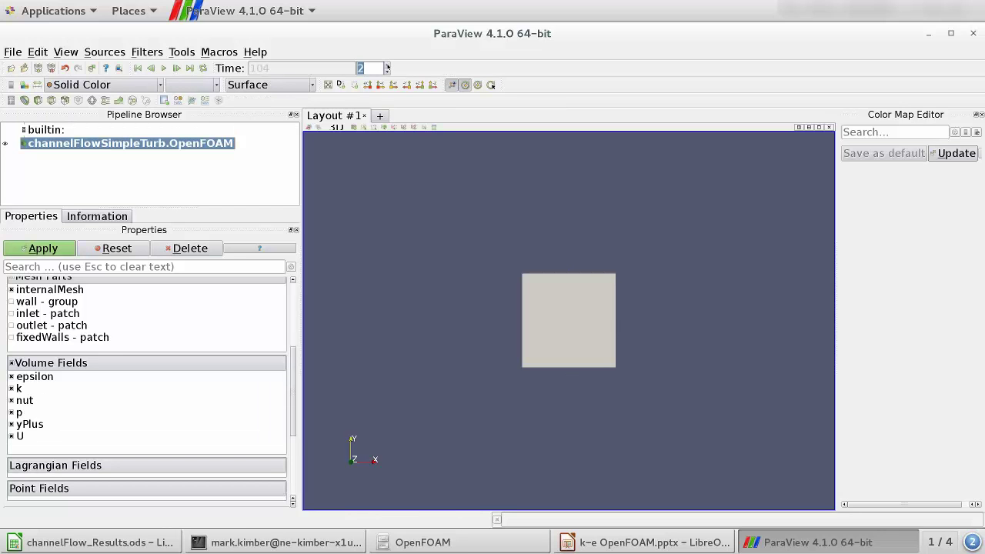
Color the channel surface by the point-based yPlus field and show its color legend
left_click(108, 85)
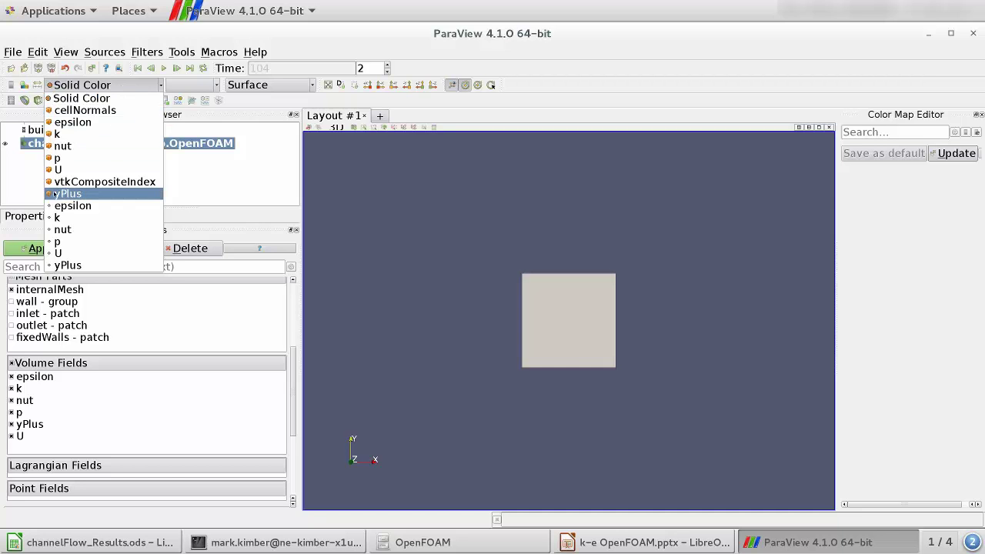
left_click(68, 266)
left_click_drag(538, 318, 529, 327)
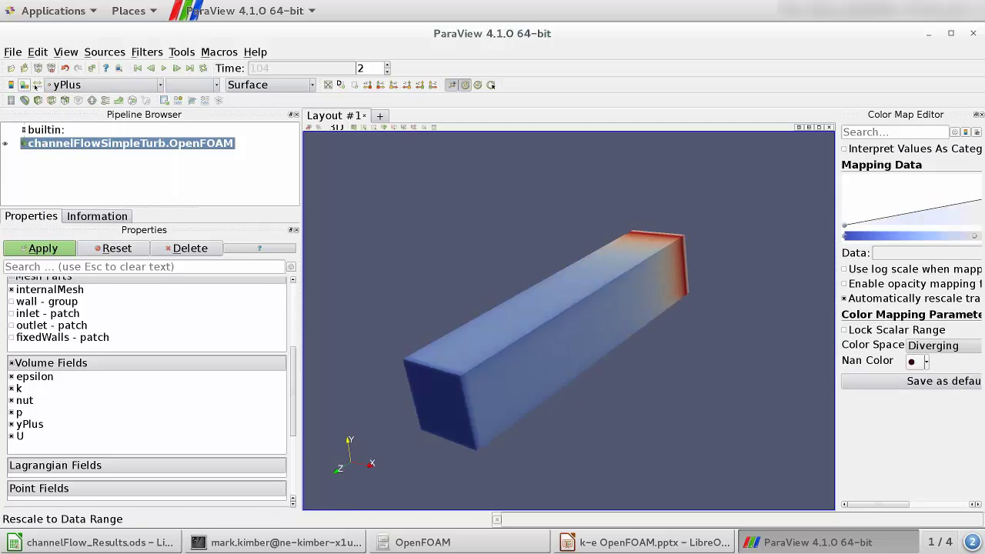
left_click(11, 85)
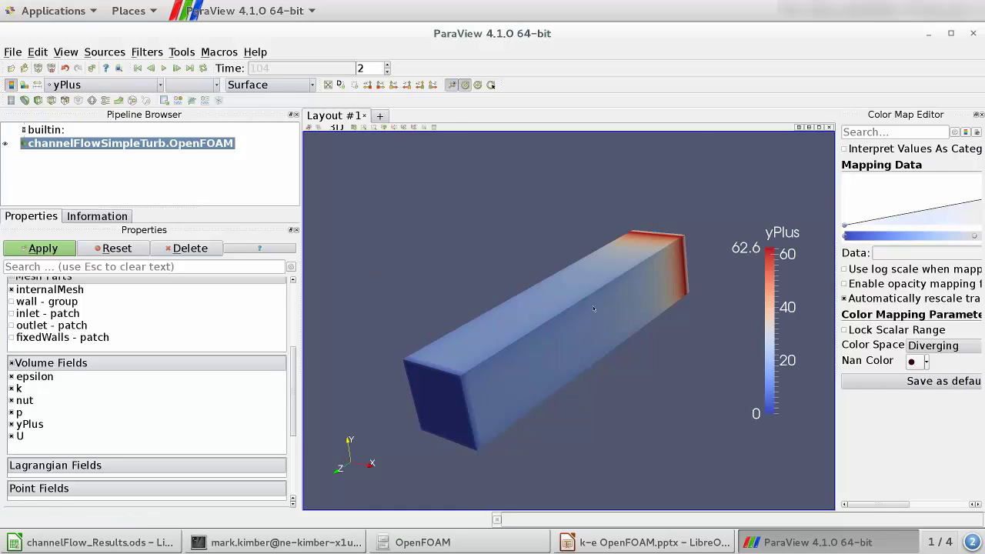
Examine the yPlus distribution on the channel walls and at both ends from several angles, and close ParaView
left_click_drag(642, 296, 569, 339)
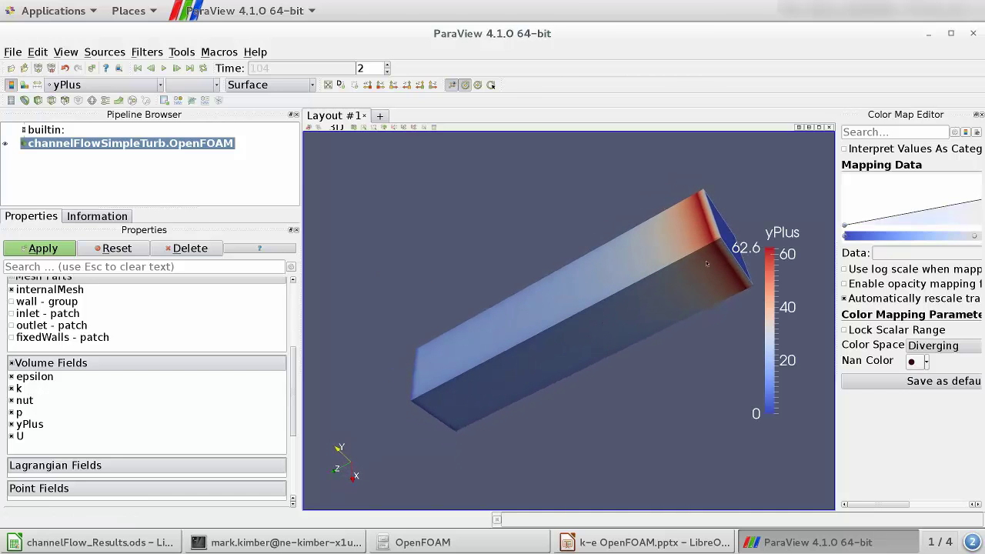
left_click_drag(695, 241, 687, 204)
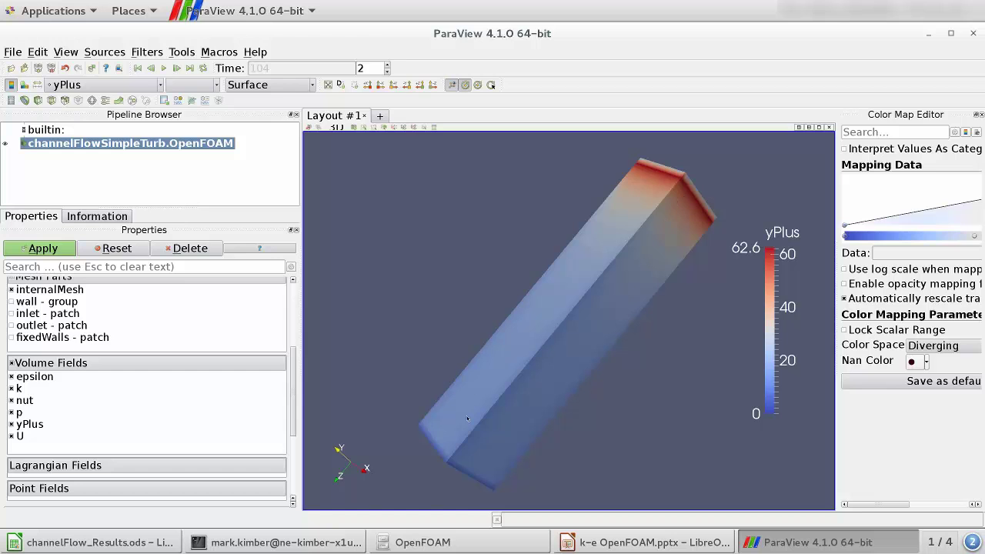
left_click_drag(477, 444, 476, 388)
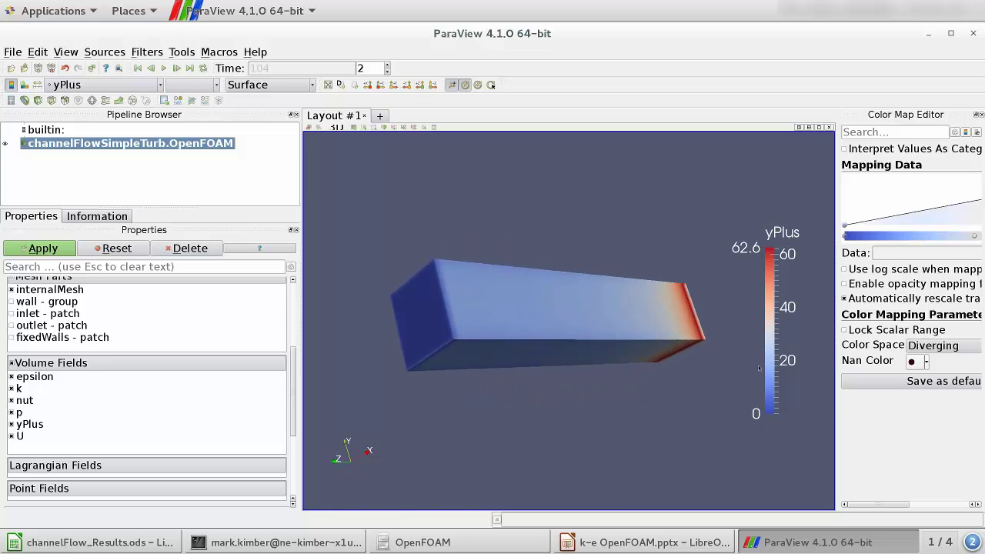
left_click_drag(643, 264, 509, 334)
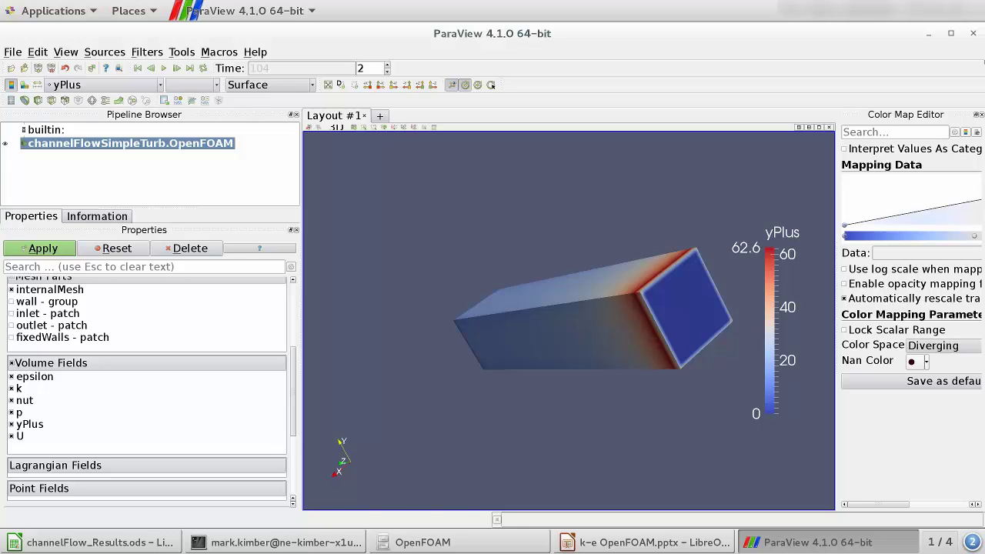
left_click(973, 36)
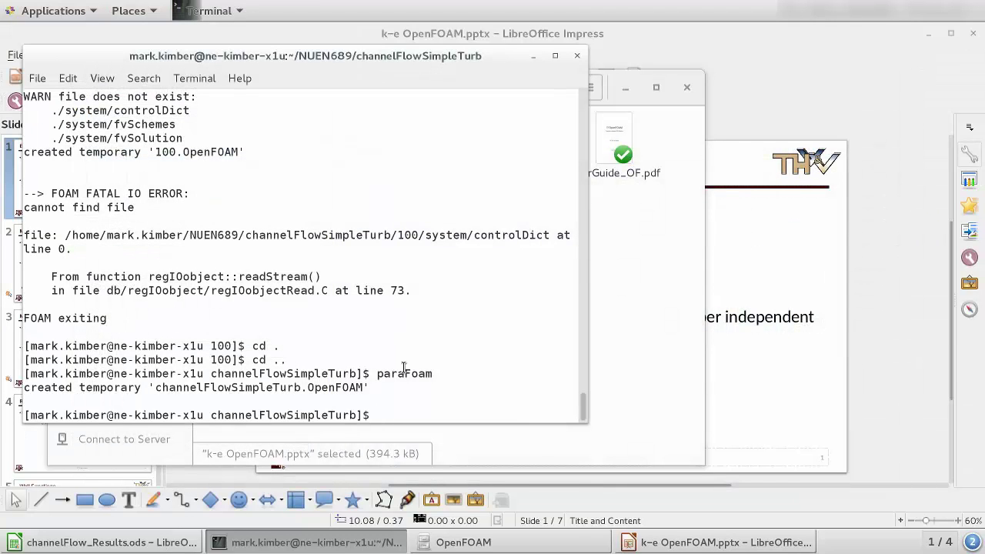
type("cp -r ch")
key("BackSpace")
key("BackSpace")
key("BackSpace")
key("BackSpace")
key("BackSpace")
key("BackSpace")
key("BackSpace")
key("BackSpace")
Move up to the NUEN689 directory and try to copy channelFlowSimpleTurb recursively as channelFlowSimpleTurb2
type("cd ..")
key("Return")
type("cd ")
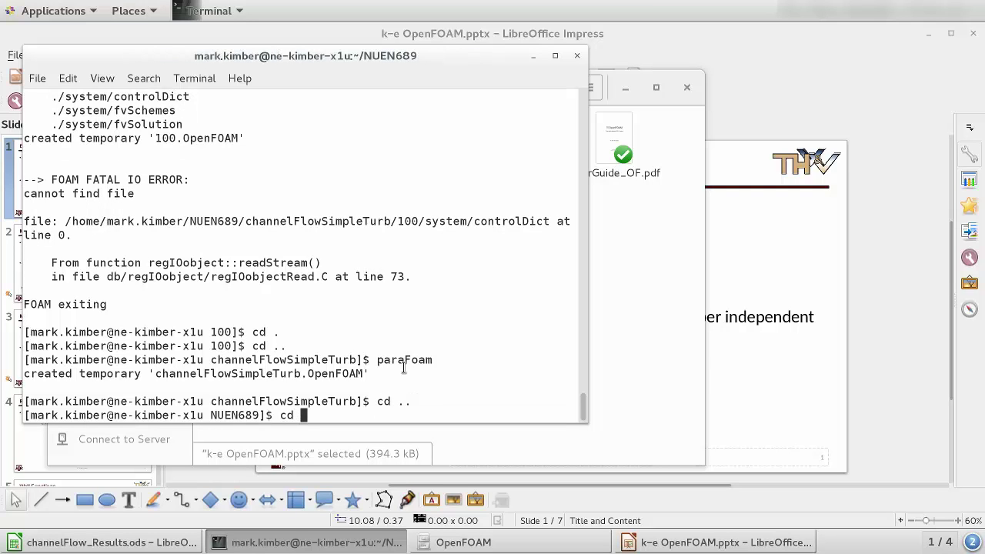
type("-r channelFlow")
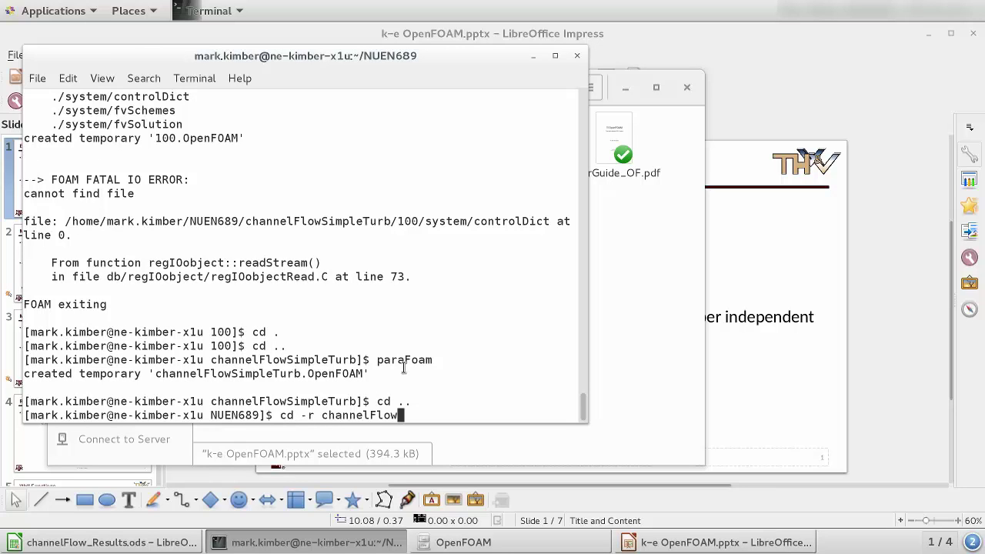
type("SimpleT")
key("Tab")
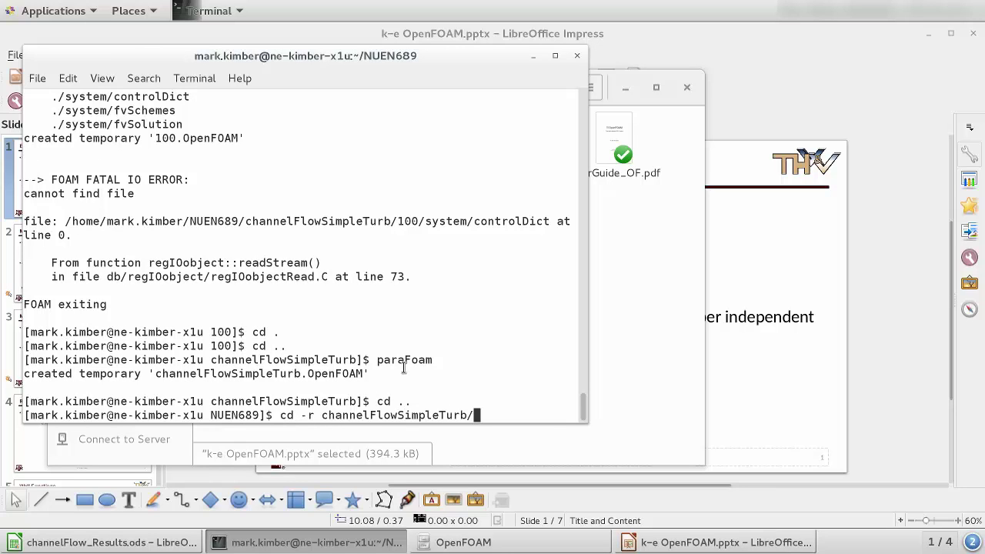
key("BackSpace")
type("channelFlowSimple")
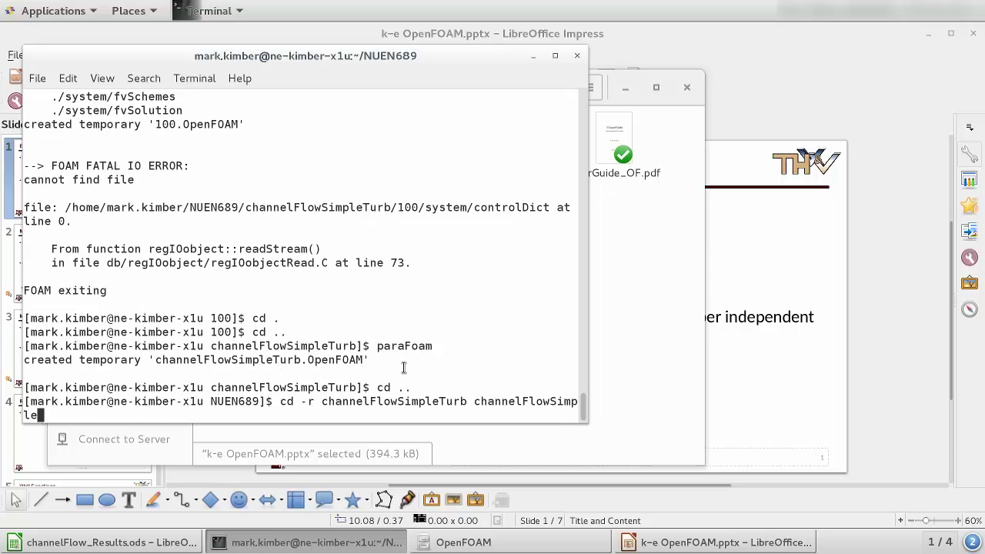
key("Tab")
key("BackSpace")
type("2")
key("Return")
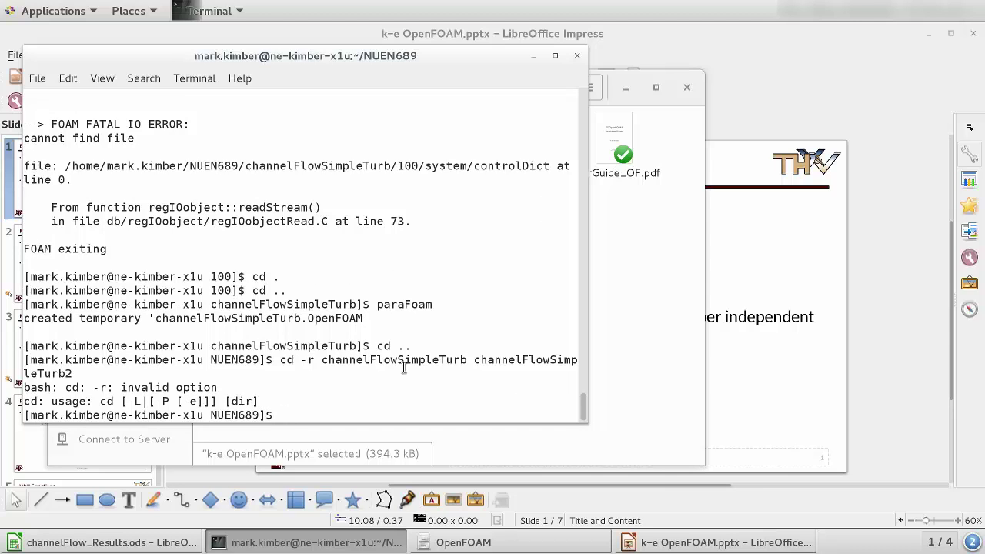
Correct the last command from cd to cp to copy channelFlowSimpleTurb as channelFlowSimpleTurb2, and list the directory contents
key("Up")
key("Left")
key("Left")
key("Left")
key("Left")
key("Left")
key("Left")
key("Left")
key("Left")
key("Left")
key("Left")
key("Left")
key("Left")
key("Left")
key("Left")
key("Left")
key("Left")
key("Left")
key("Left")
key("Left")
key("Left")
key("Left")
key("Left")
key("Left")
key("Left")
key("Left")
key("BackSpace")
type("p")
key("Return")
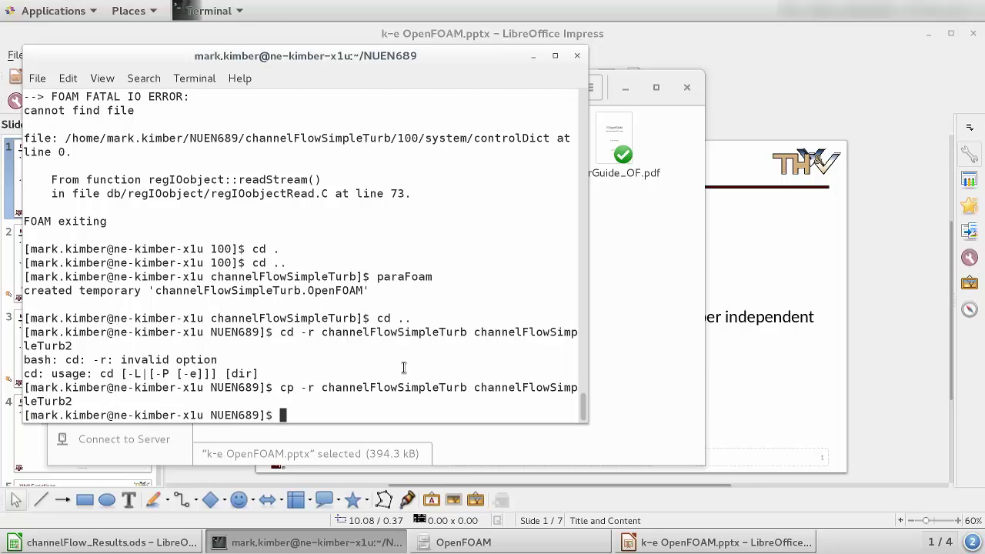
type("ls")
key("Return")
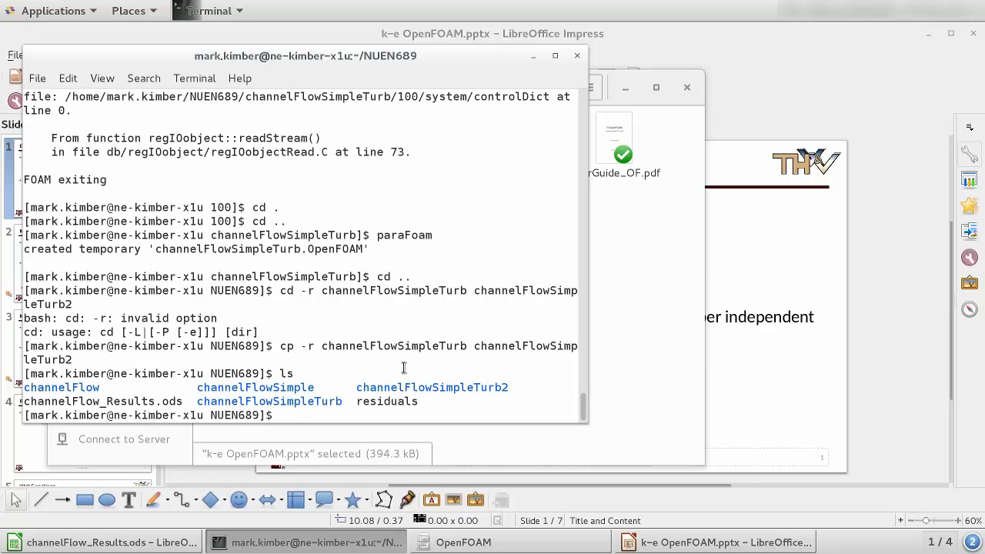
Change into the channelFlowSimpleTurb2 case directory and list its contents
type("cd ch")
key("Tab")
type("Simple")
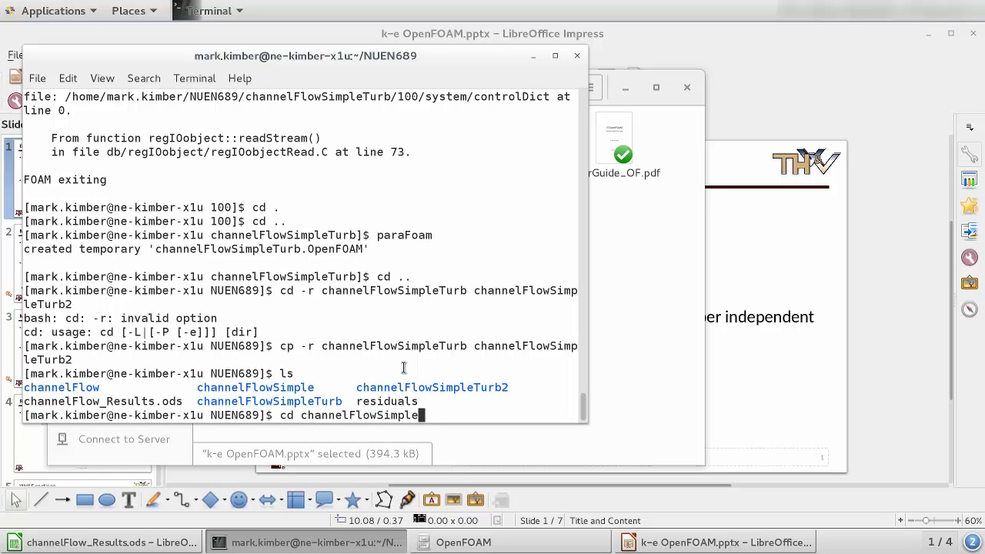
type("Turb2")
key("Return")
type("ls")
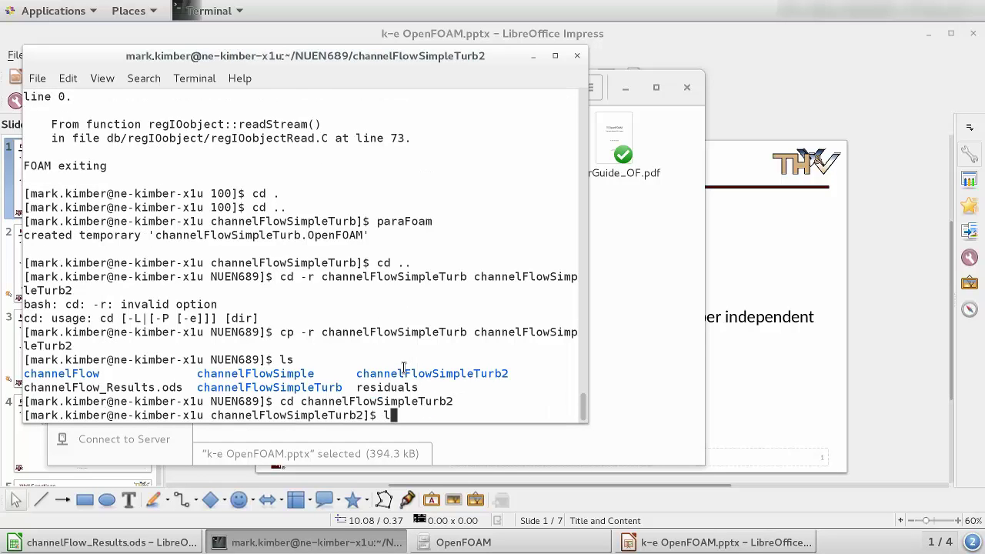
key("Return")
Remove the time directories 100 and 104 recursively from the channelFlowSimpleTurb2 case
type("rm -r 100 10")
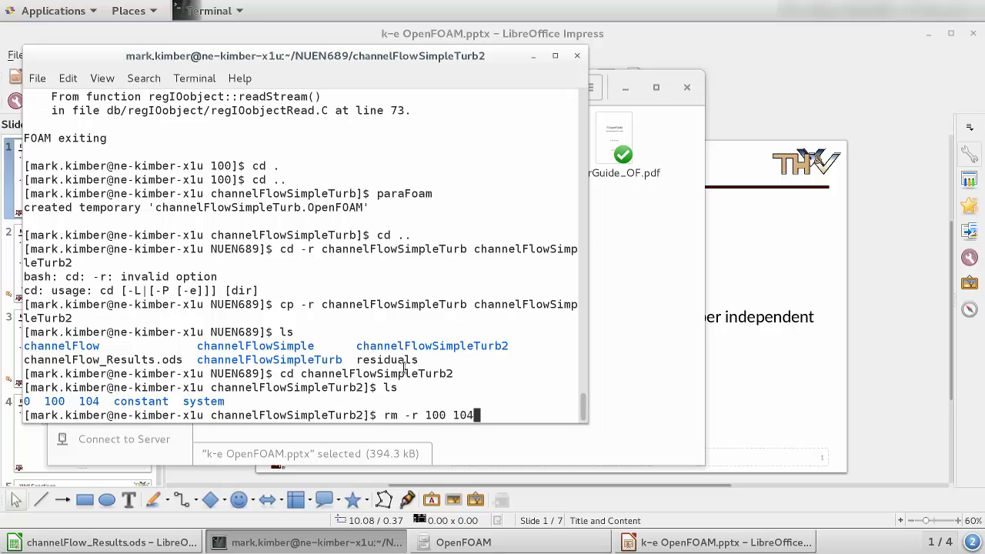
type("4")
key("Return")
Change into constant/polyMesh of the copied case and open blockMeshDict in gedit
type("cd con")
key("Tab")
key("Return")
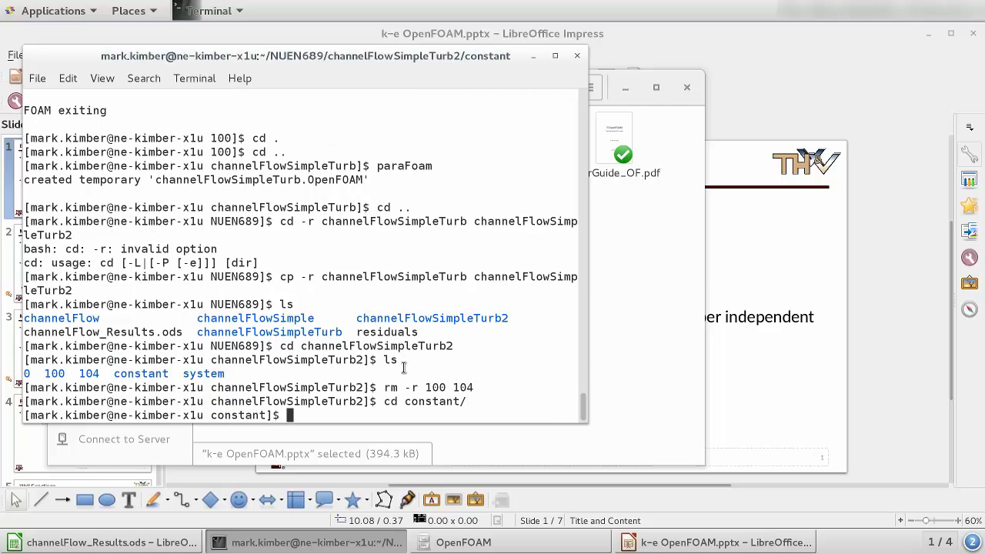
type("cd polyMesh/")
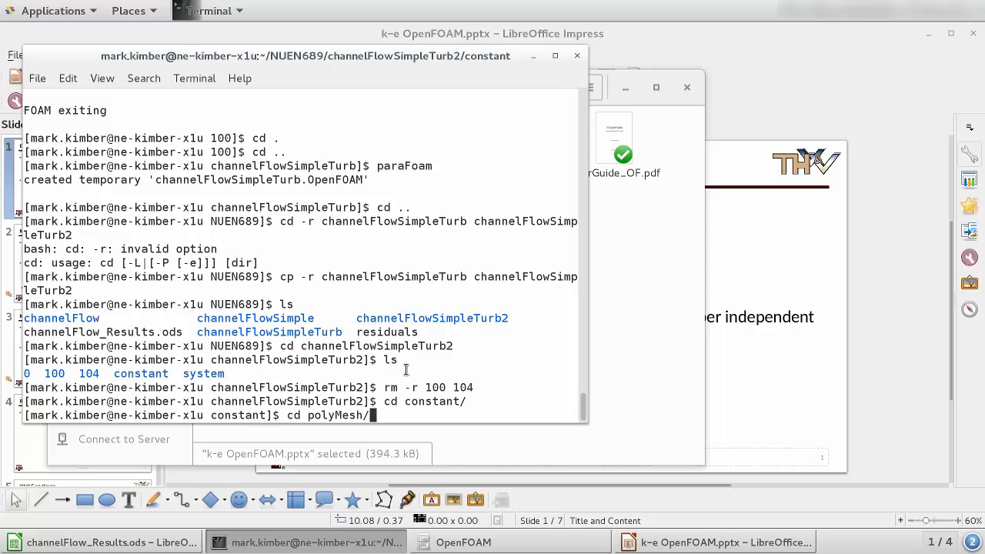
key("Return")
type("gedit blockMeshDict")
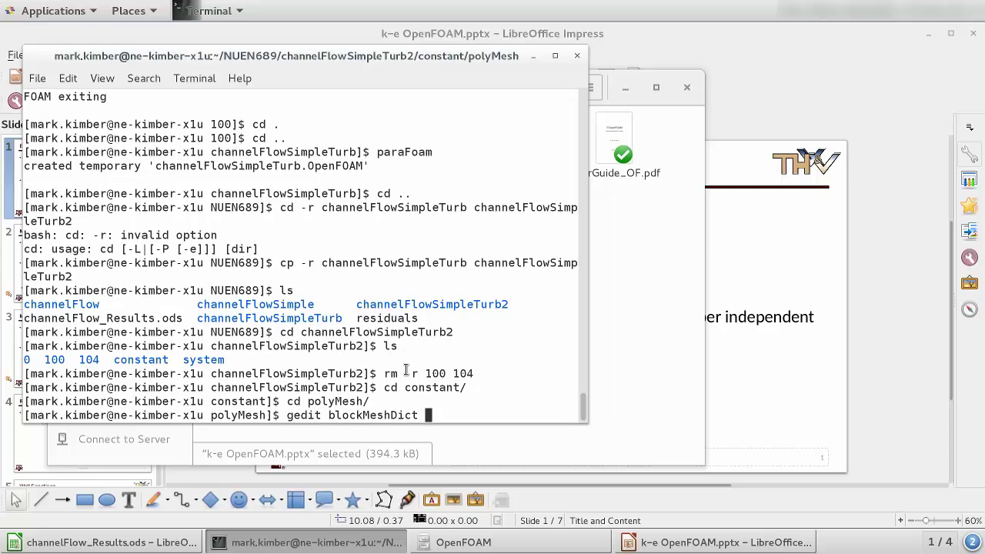
key("Return")
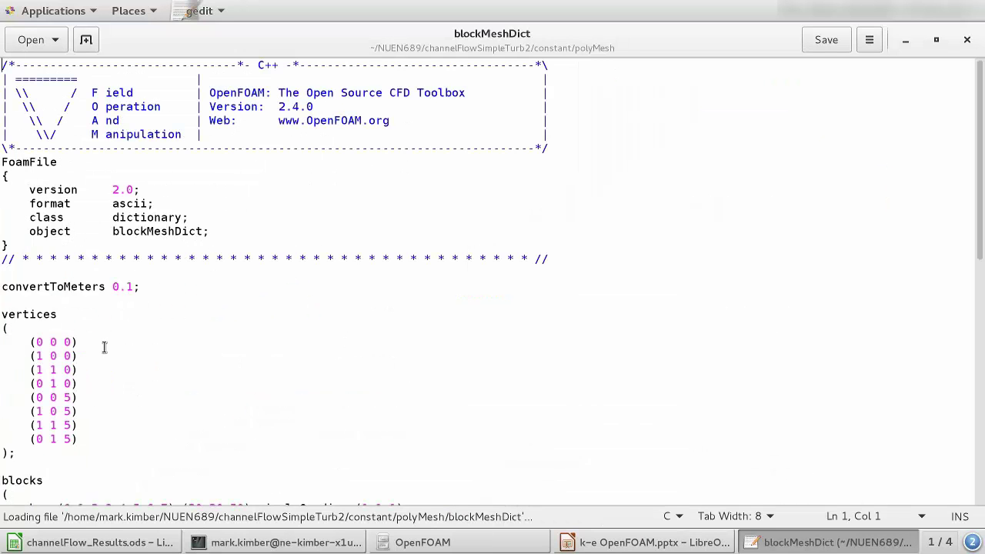
Set the z coordinate of the last four vertices in blockMeshDict to 50
scroll(102, 349, "down", 5)
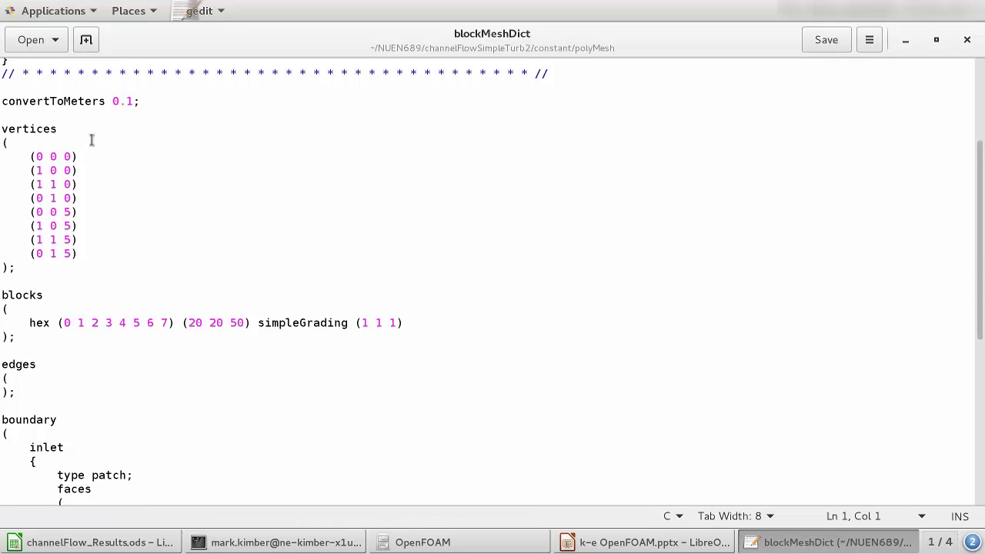
left_click(70, 213)
type("0")
type("0")
type("0")
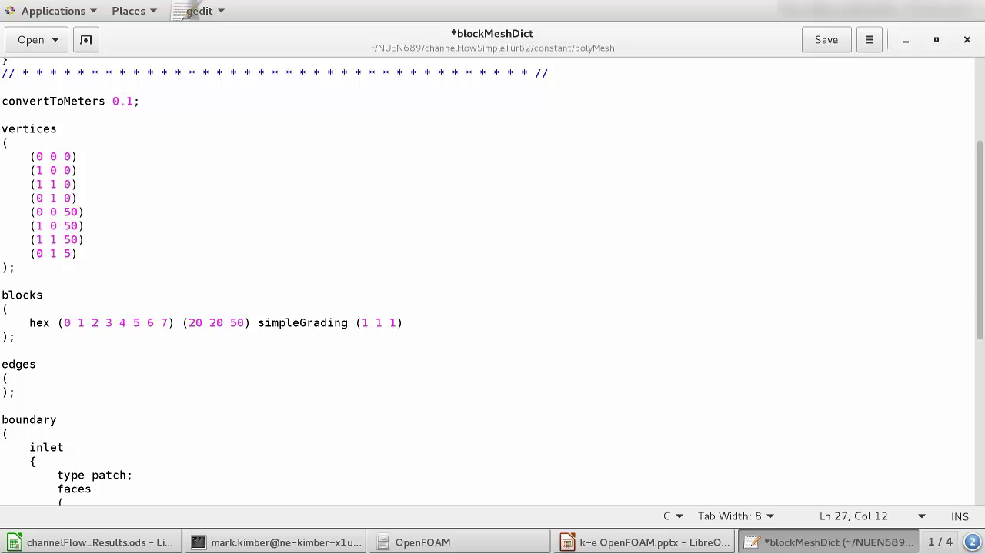
type("0")
Change the hex block's cell counts to (20 20 500), then save and close blockMeshDict
left_click(240, 324)
type("0")
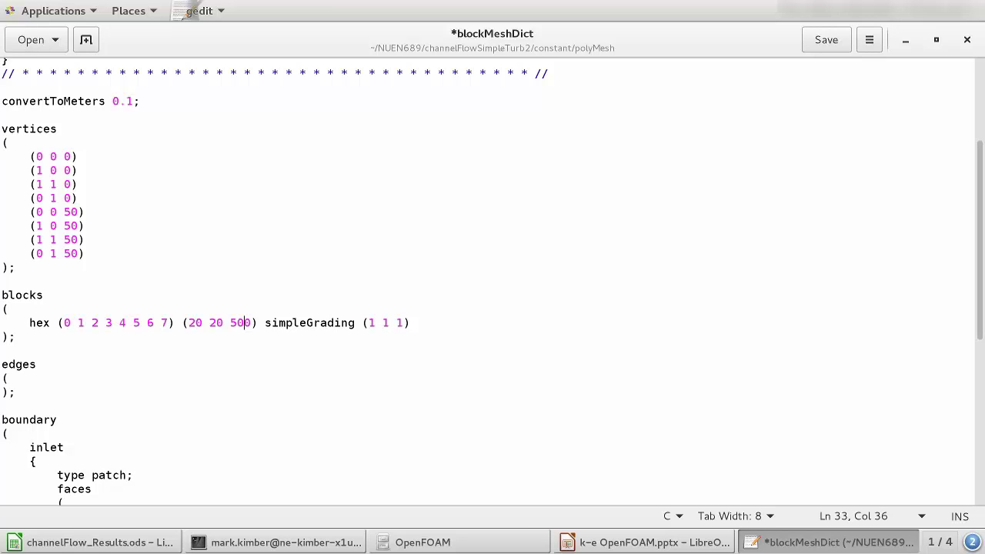
key("ctrl+s")
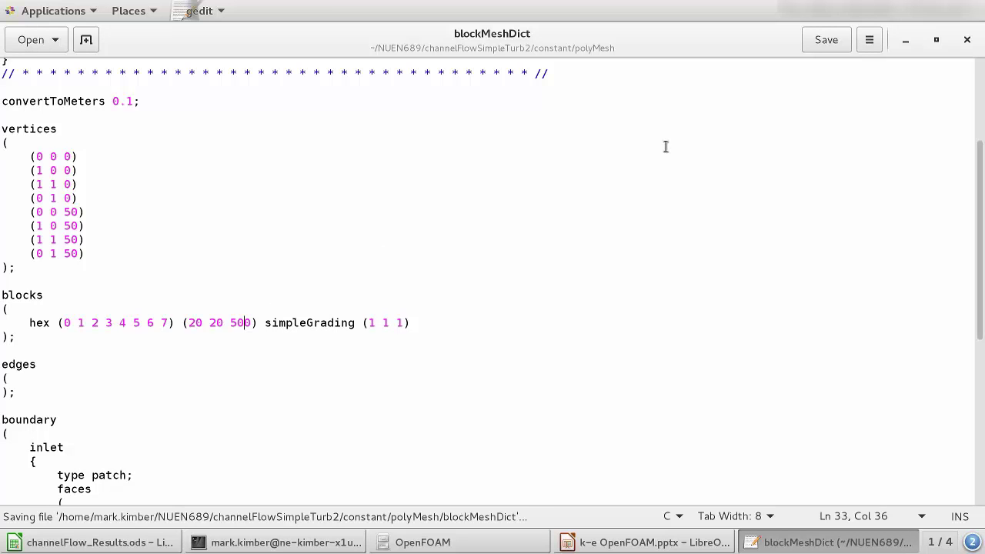
left_click(966, 40)
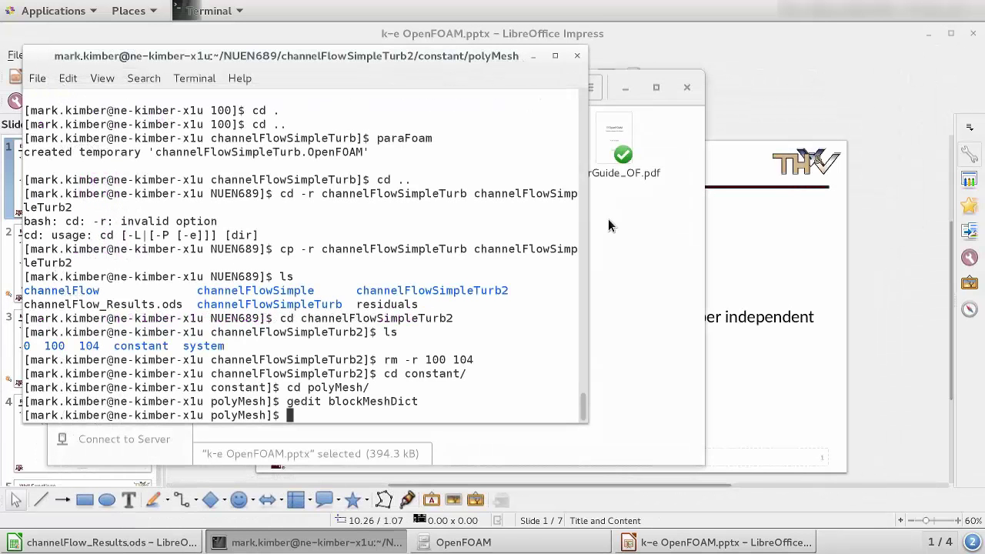
Return to the channelFlowSimpleTurb2 case directory and generate the mesh with blockMesh
type("cd ../..")
key("Return")
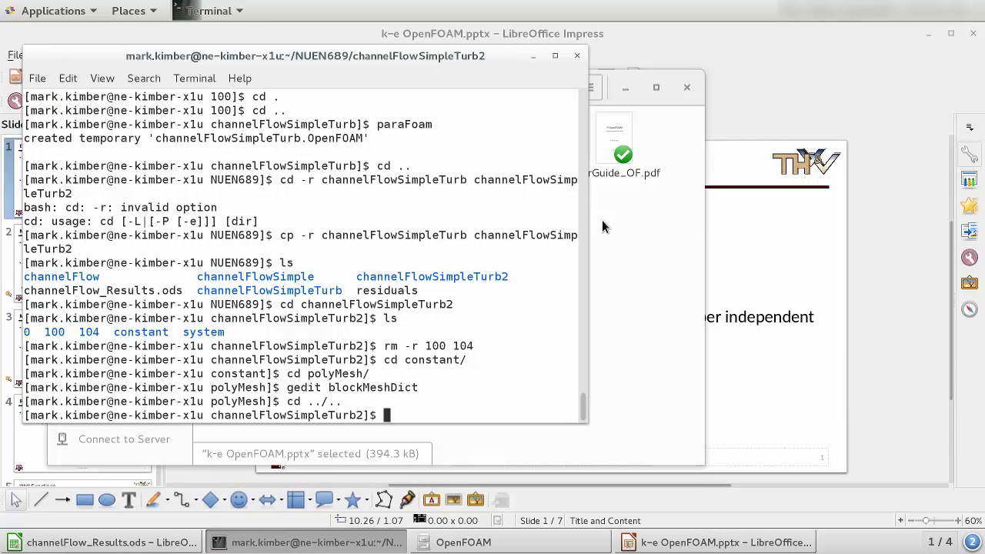
type("blockMesh")
key("Return")
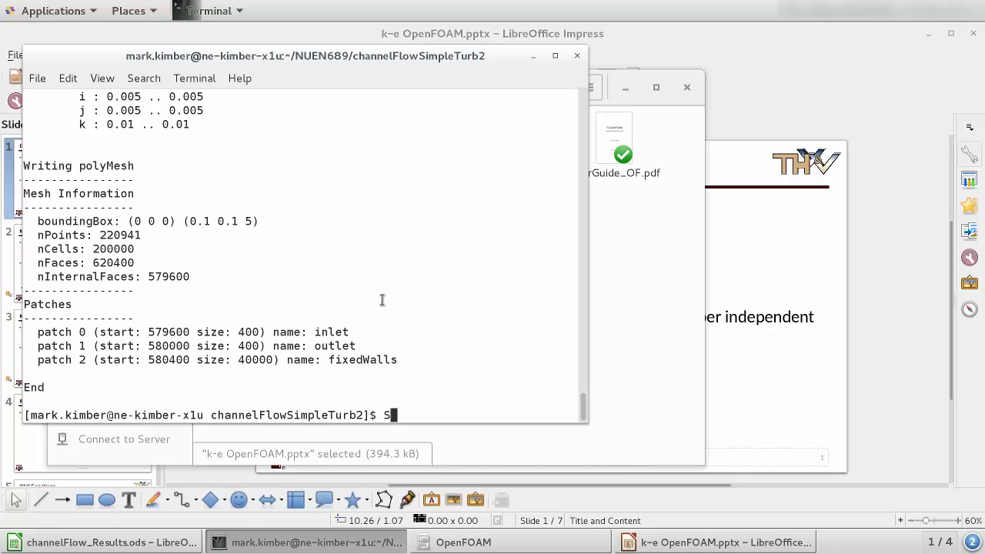
Run simpleFoam with its output redirected to a file named log
type("simpleFoam")
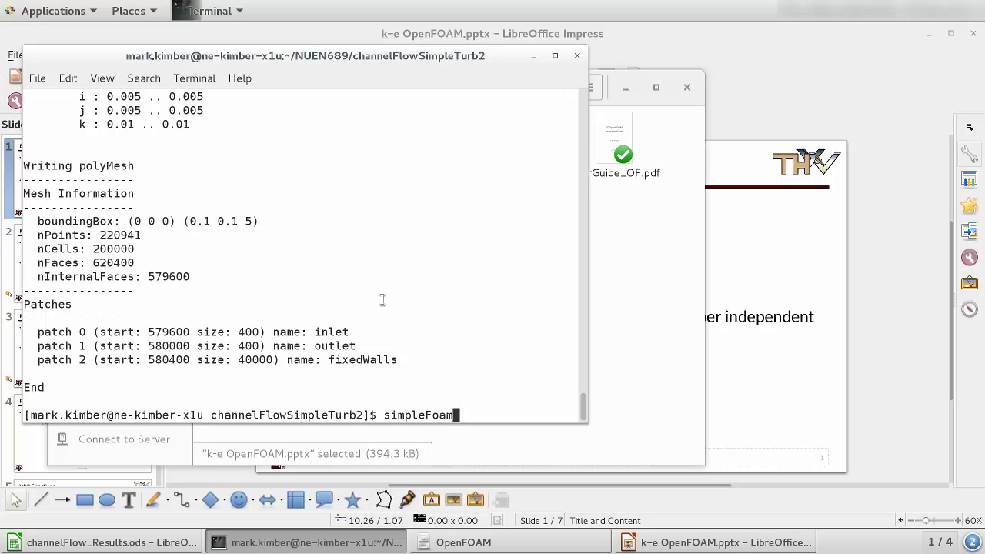
type(" > log")
key("Return")
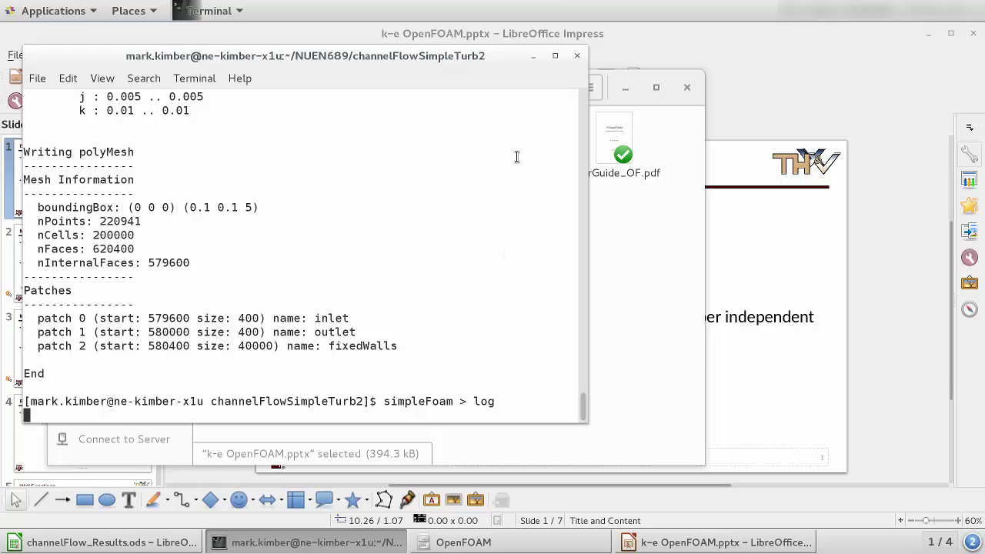
Open a second terminal window and list the contents of the channelFlowSimpleTurb2 directory
left_click(210, 11)
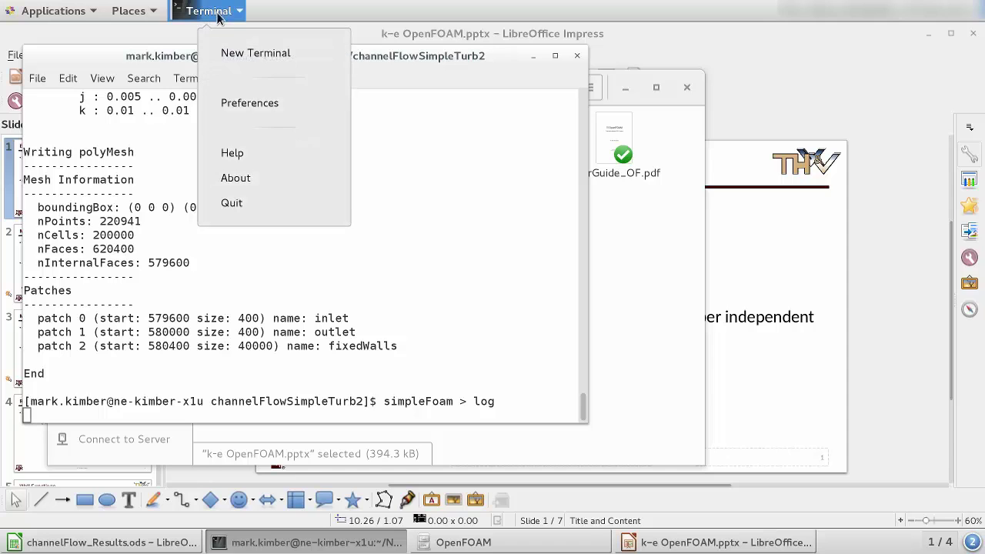
left_click(236, 51)
type("cd")
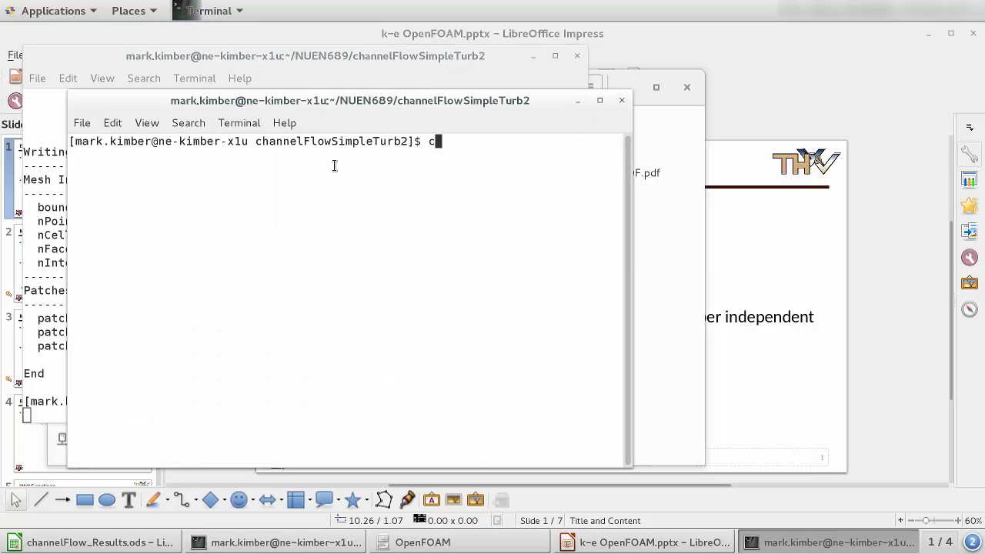
key("BackSpace")
key("BackSpace")
key("BackSpace")
type("ls")
key("Return")
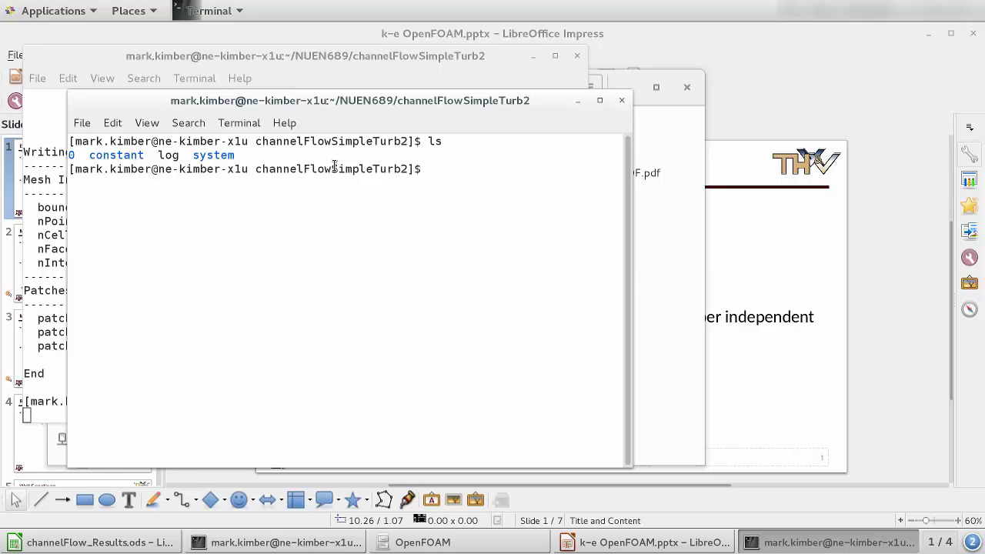
type("ls")
key("Return")
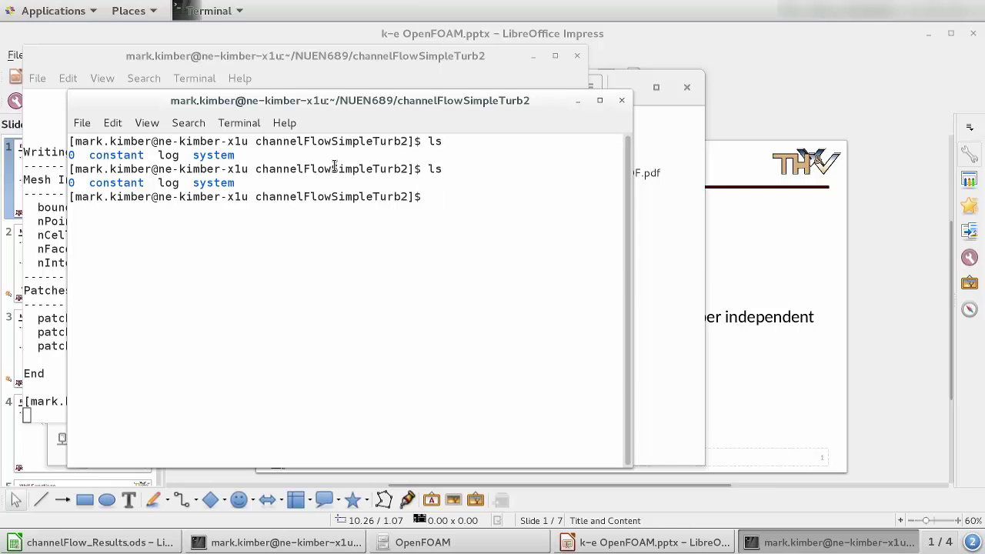
Move up to the NUEN689 directory and list its contents
type("cd ..")
key("Return")
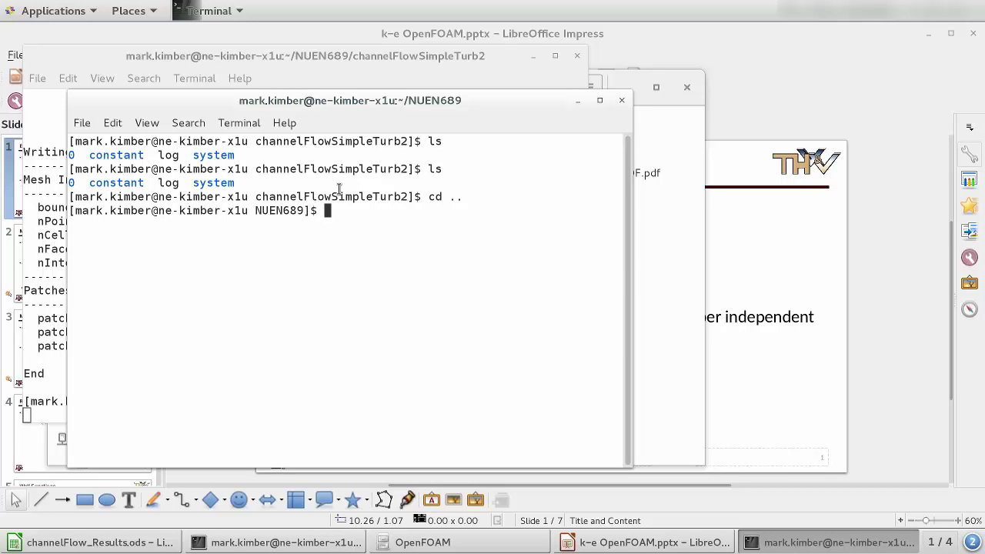
type("ls")
key("Return")
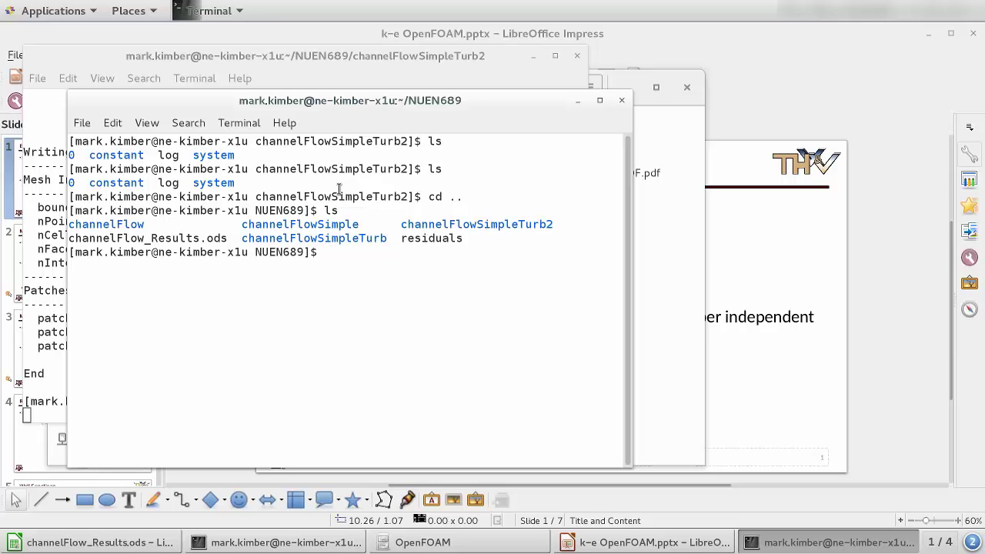
Copy the residuals file into the channelFlowSimpleTurb2 directory
type("cp residual")
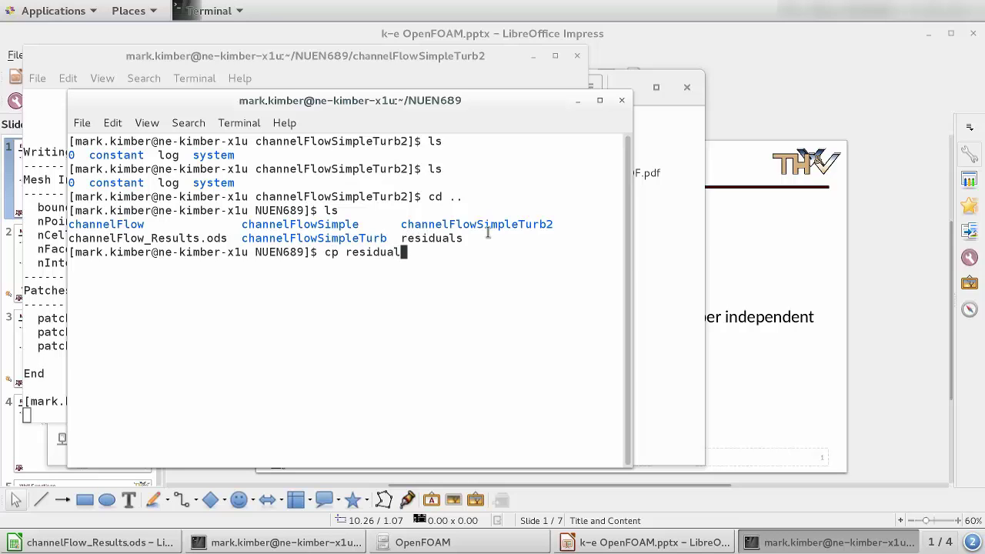
type("s ")
type("ch")
key("Tab")
type("T")
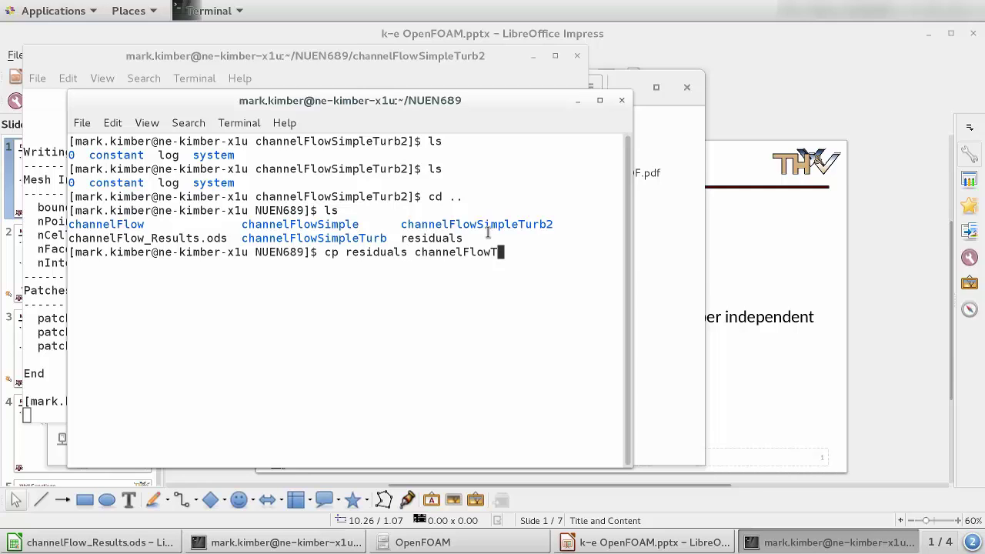
key("BackSpace")
type("S")
key("Tab")
type("T")
key("Tab")
type("2")
key("Return")
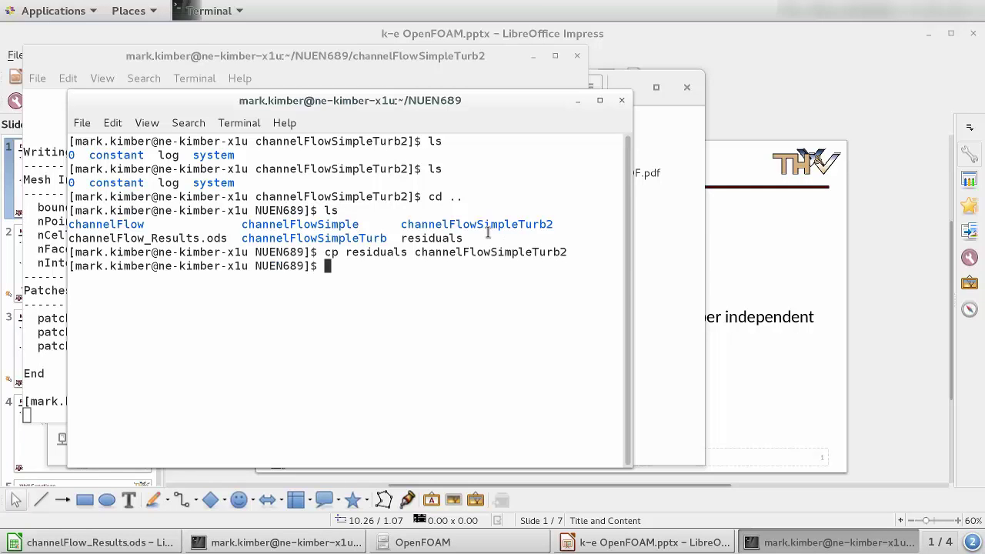
Change into the channelFlowSimpleTurb directory
type("ls")
key("BackSpace")
key("BackSpace")
type("cd ch")
key("Tab")
type("S")
key("Tab")
type("T")
key("Tab")
key("Return")
Switch to the sibling directory channelFlowSimpleTurb2 and list its contents
type("cd ../ch")
key("Tab")
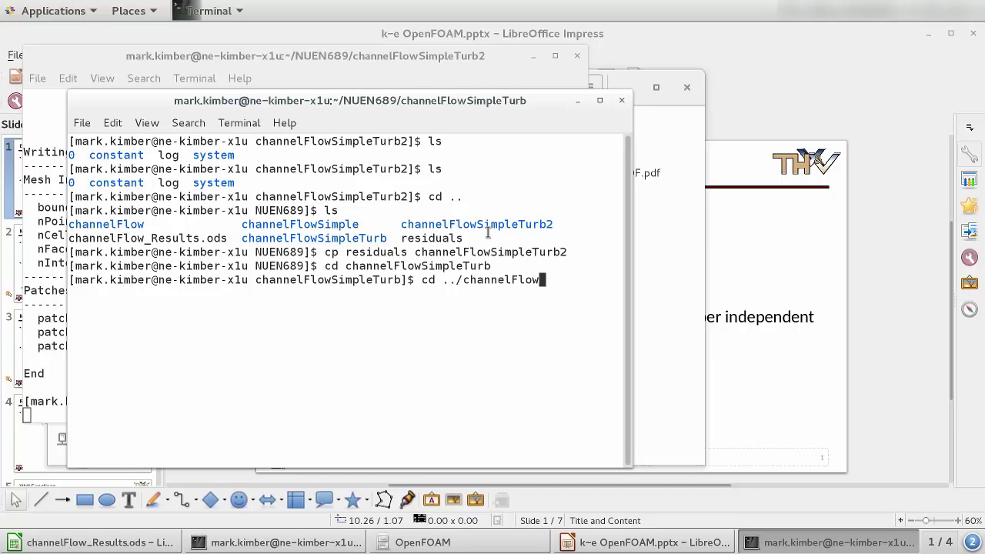
type("S")
key("Tab")
type("T")
key("Tab")
type("2")
key("Return")
type("ls")
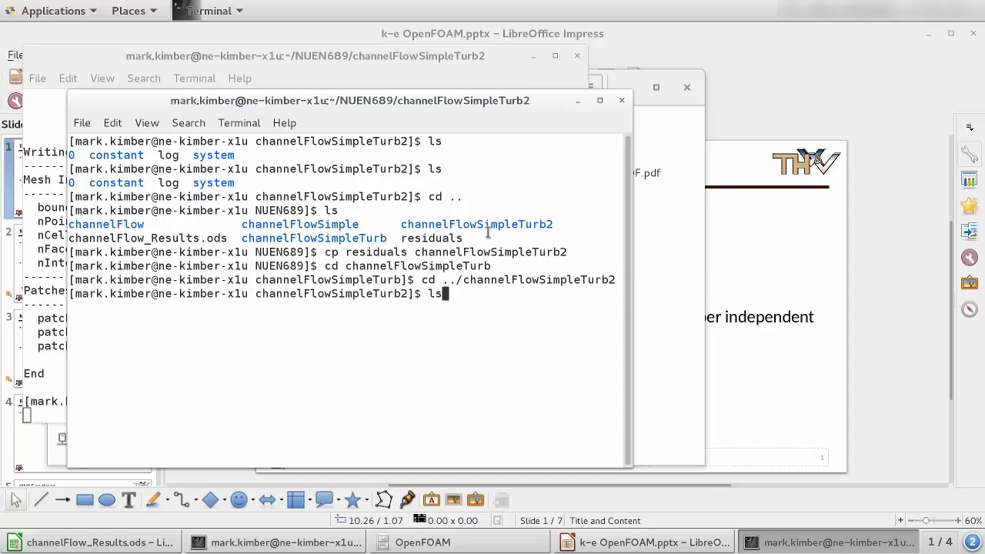
key("Return")
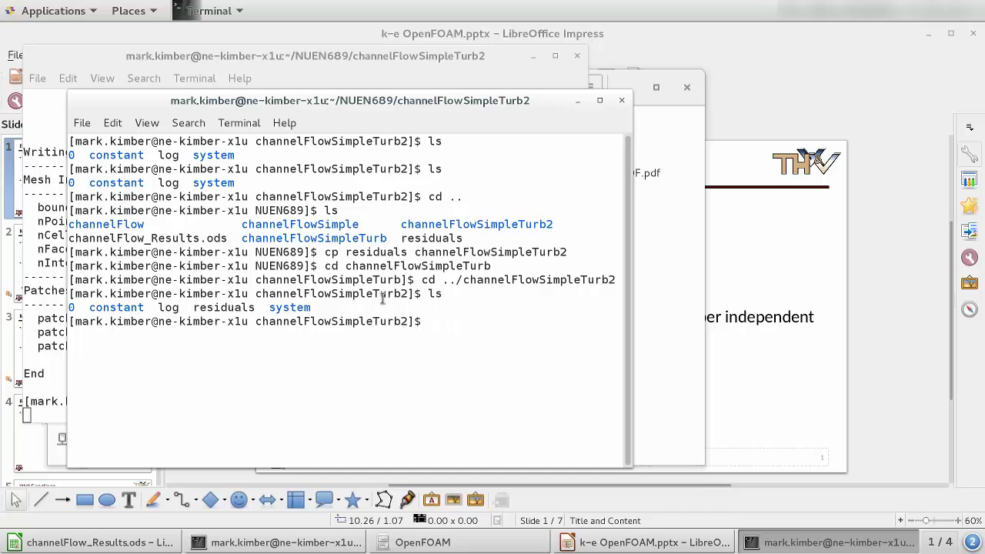
Open the residuals script in gedit to review its plot commands, and close it
type("geid")
key("BackSpace")
key("BackSpace")
type("dit residuals")
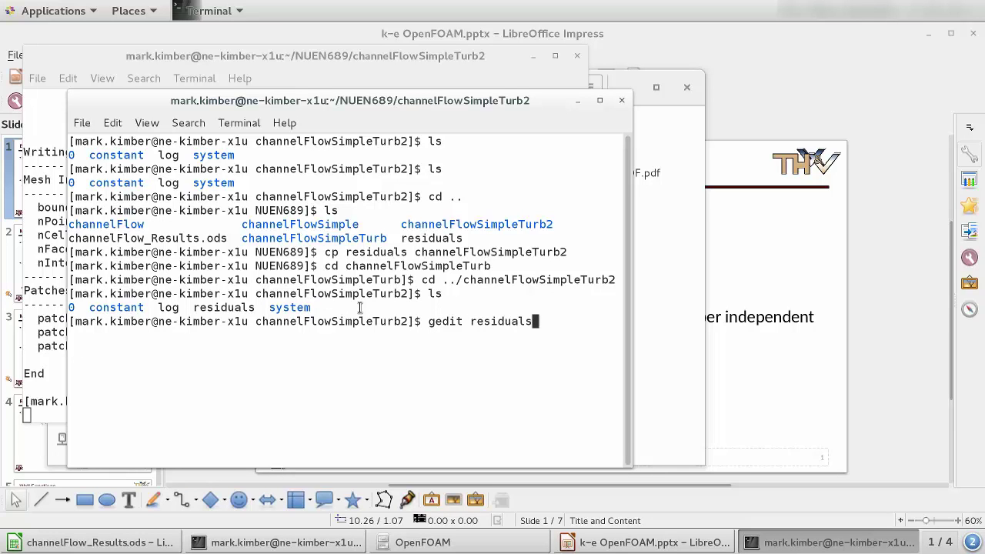
key("Return")
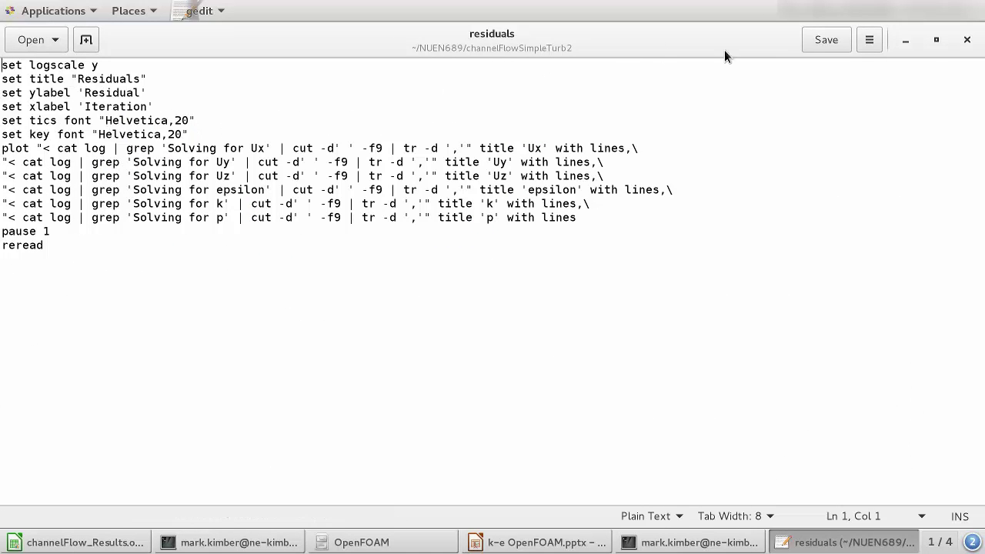
left_click(967, 43)
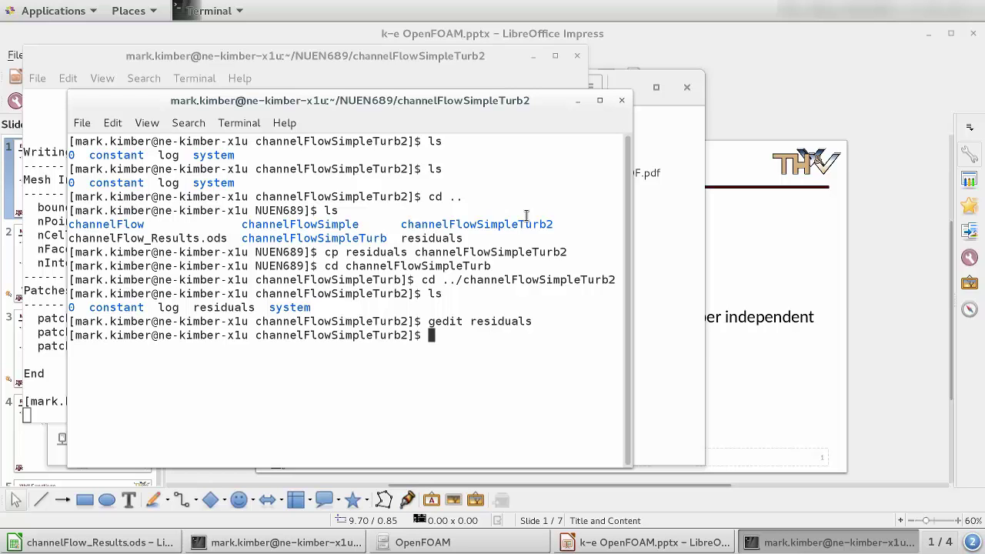
Run gnuplot on the residuals script, enlarge the plot window, and bring the second terminal back to the front
type("gnuplot resi")
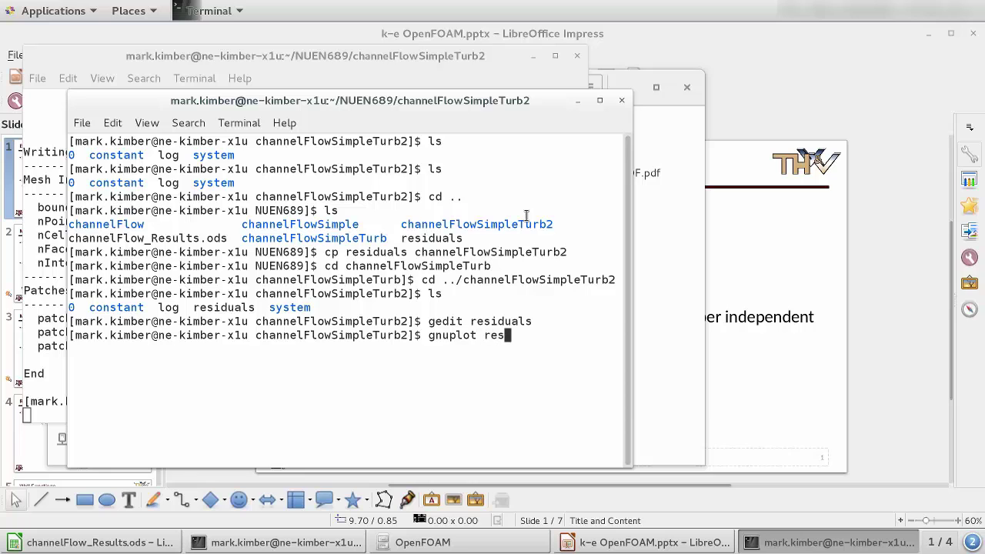
key("Tab")
type("i")
key("BackSpace")
key("Return")
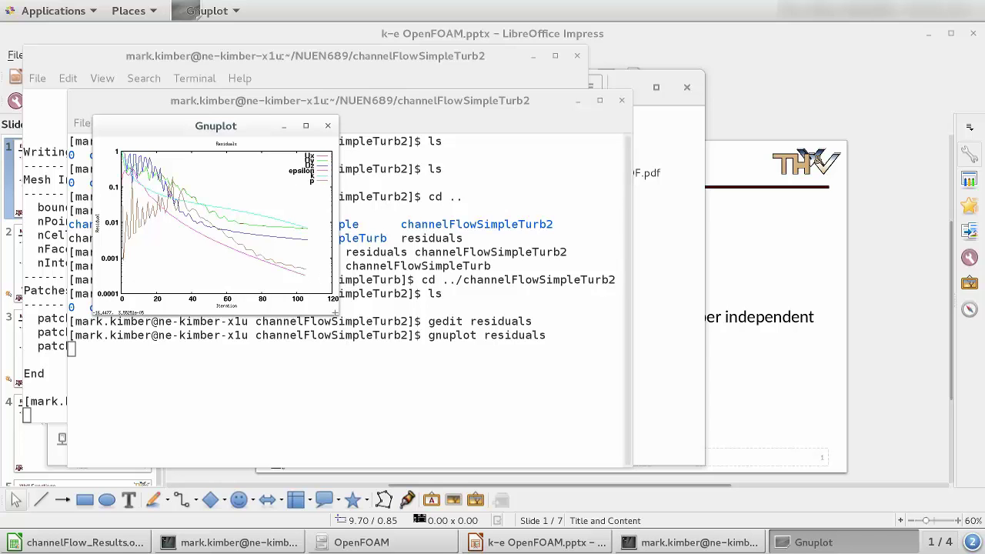
left_click_drag(332, 309, 633, 443)
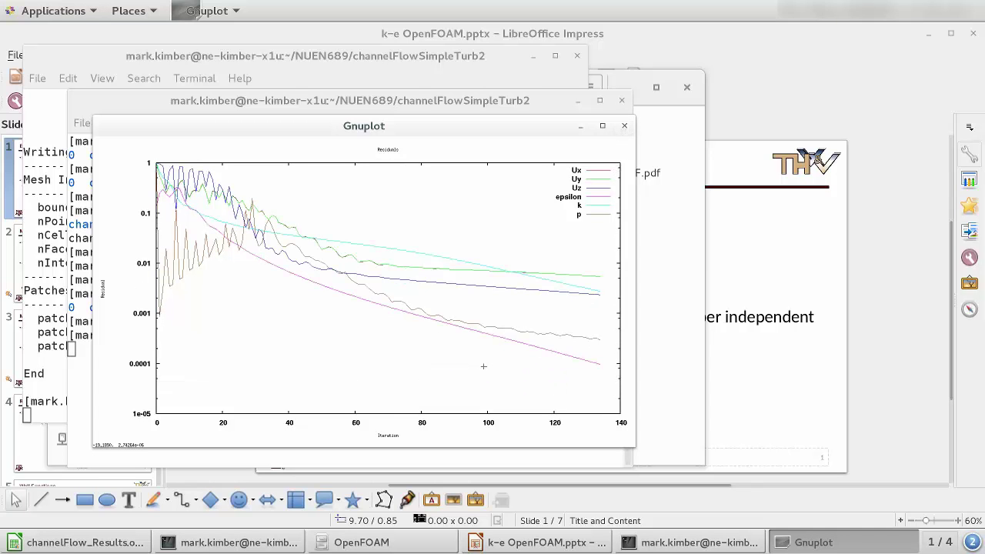
left_click(693, 543)
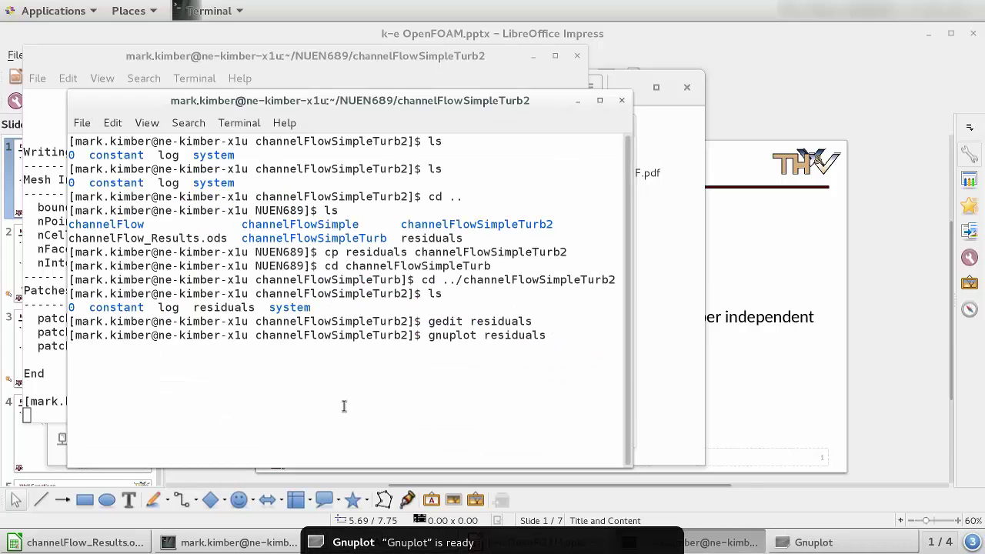
Stop the running gnuplot session, run gnuplot on the residuals script again, and enlarge the plot window
key("ctrl+c")
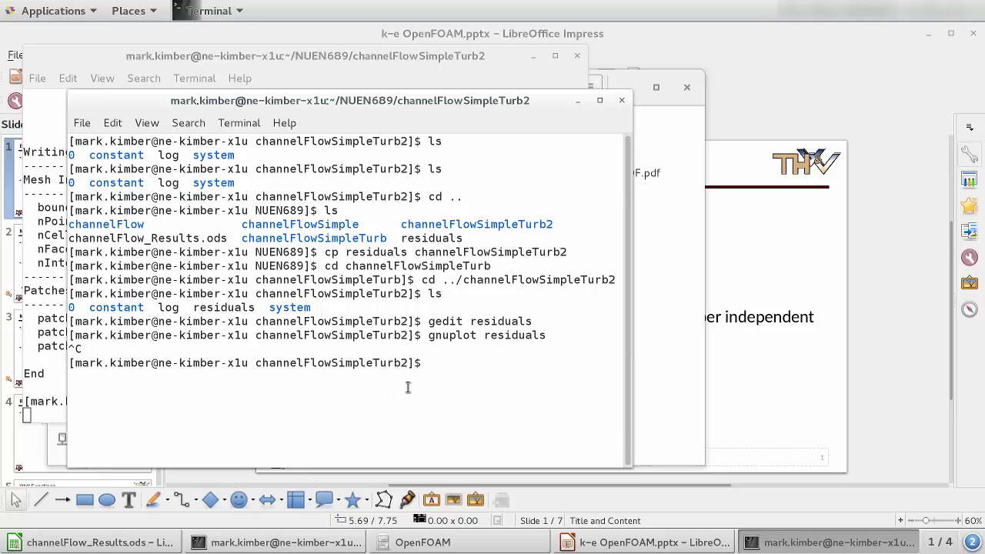
type("gnup")
key("Up")
key("Return")
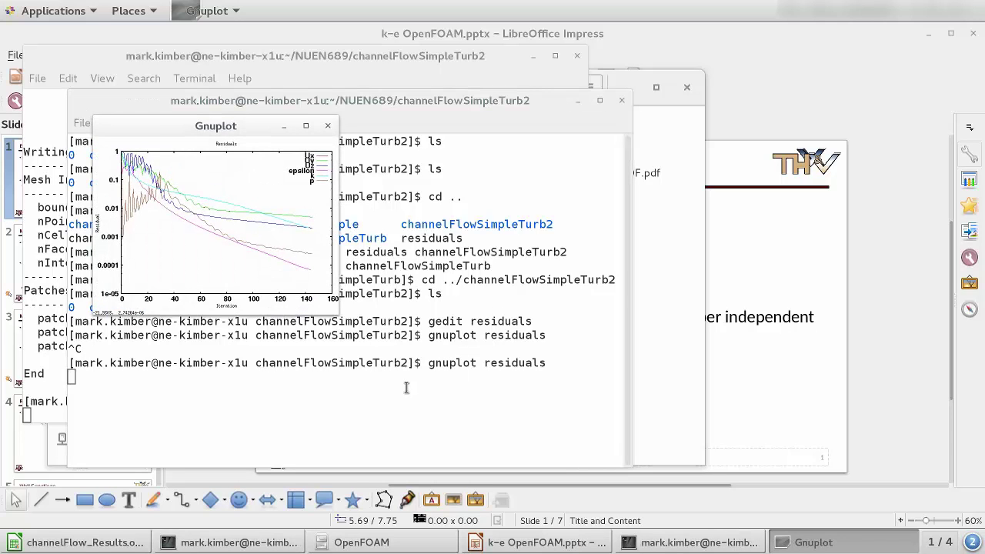
left_click_drag(337, 313, 598, 416)
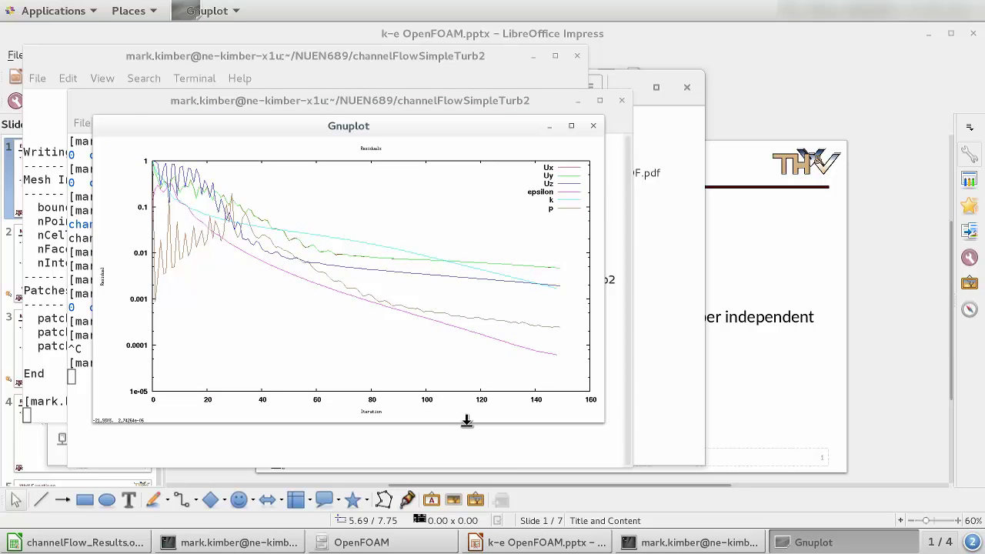
Stop gnuplot in the second terminal and list the contents of channelFlowSimpleTurb2
left_click(460, 441)
key("ctrl+c")
type("ls")
key("Return")
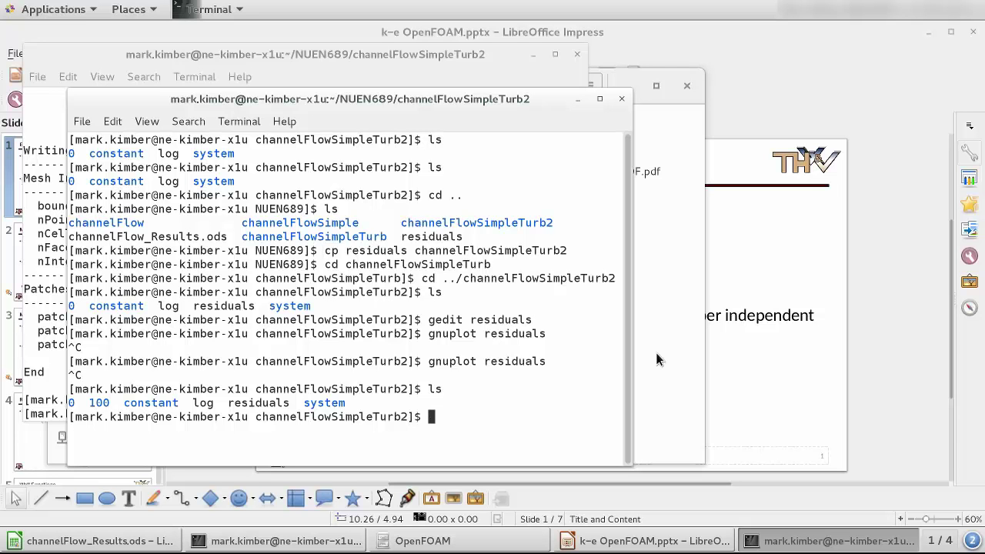
Rerun gnuplot on the residuals script and enlarge the plot window to examine the convergence history
key("Up")
key("Up")
key("Return")
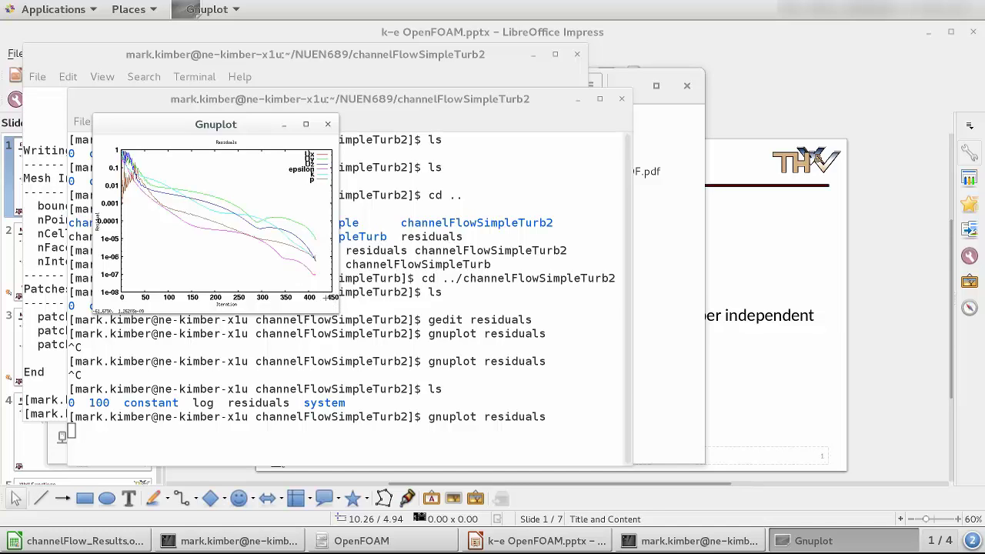
left_click_drag(336, 310, 629, 466)
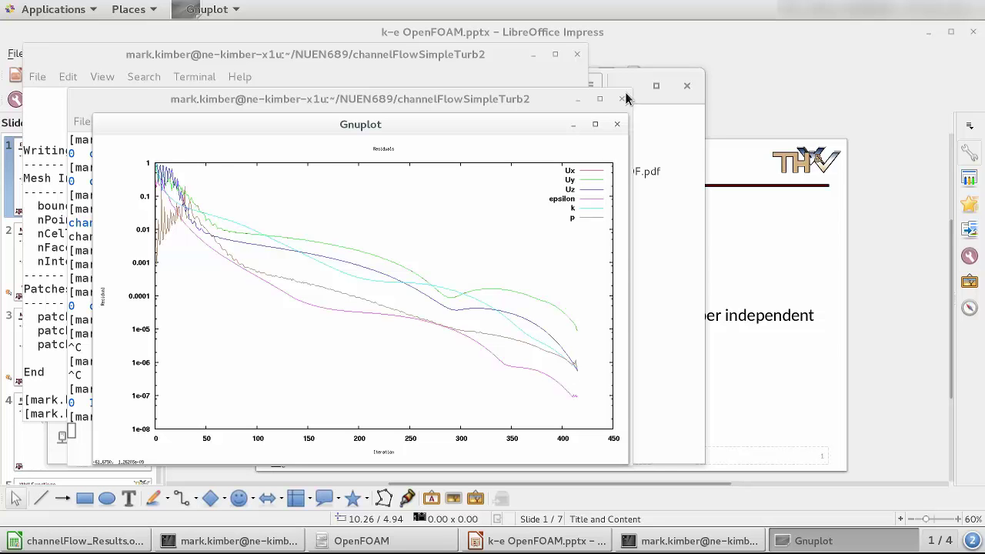
Bring the second terminal to the front, stop gnuplot, and close that terminal
left_click(651, 212)
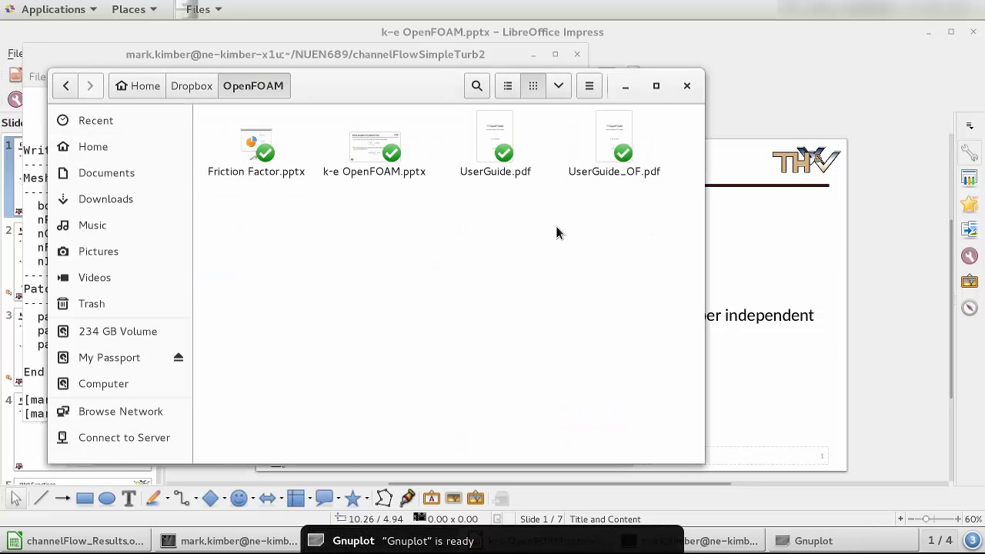
key("alt+Tab")
key("alt+Tab")
key("Tab")
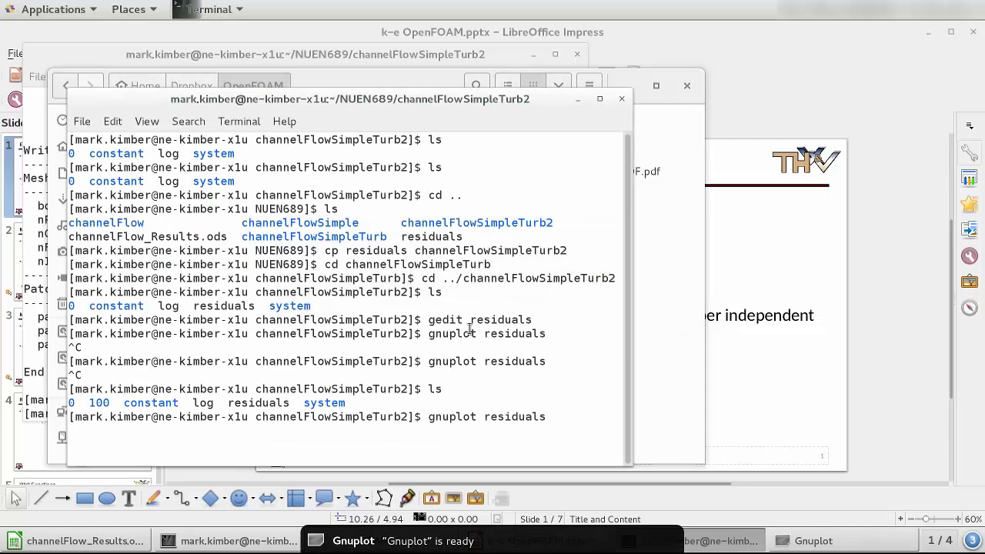
key("ctrl+c")
key("alt+Tab")
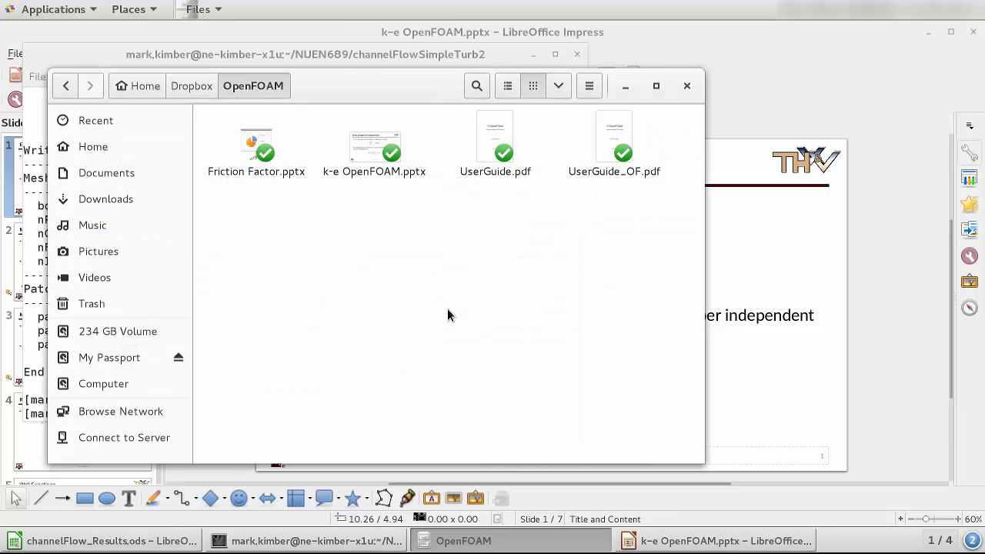
Switch to the terminal used for the simpleFoam run and list the case directory's contents
left_click(352, 543)
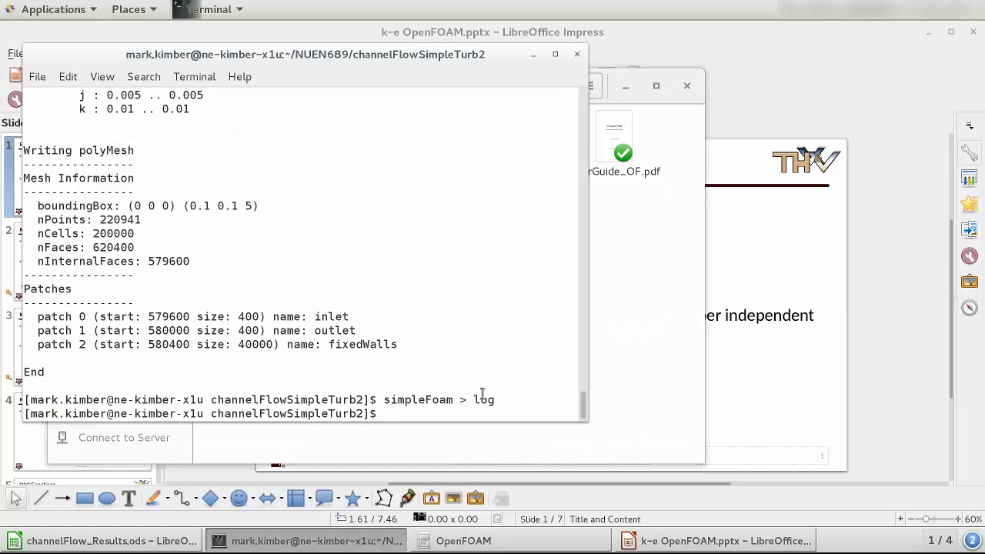
type("ls")
key("Return")
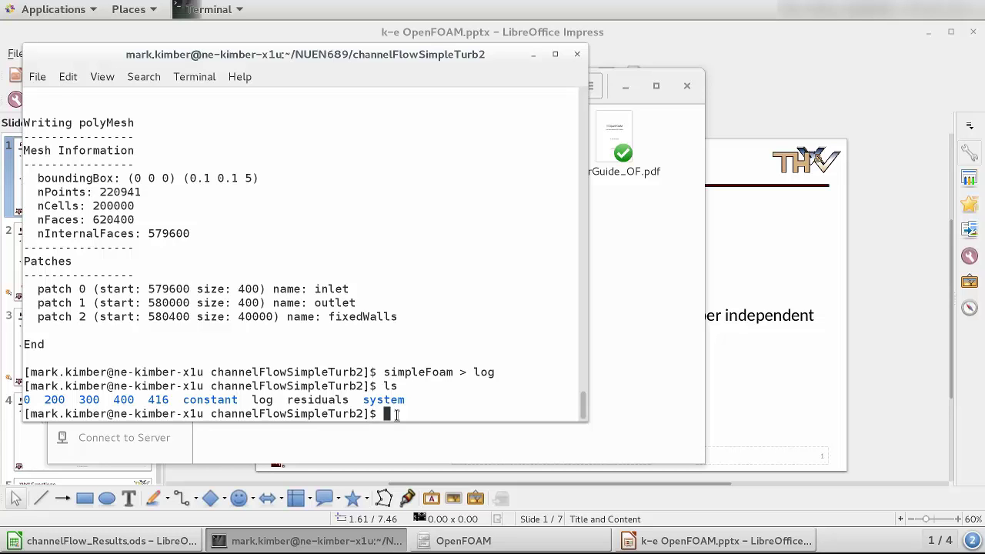
Open the case in paraFoam, select all of its volume fields, and close ParaView without applying
type("paraFoam")
key("Return")
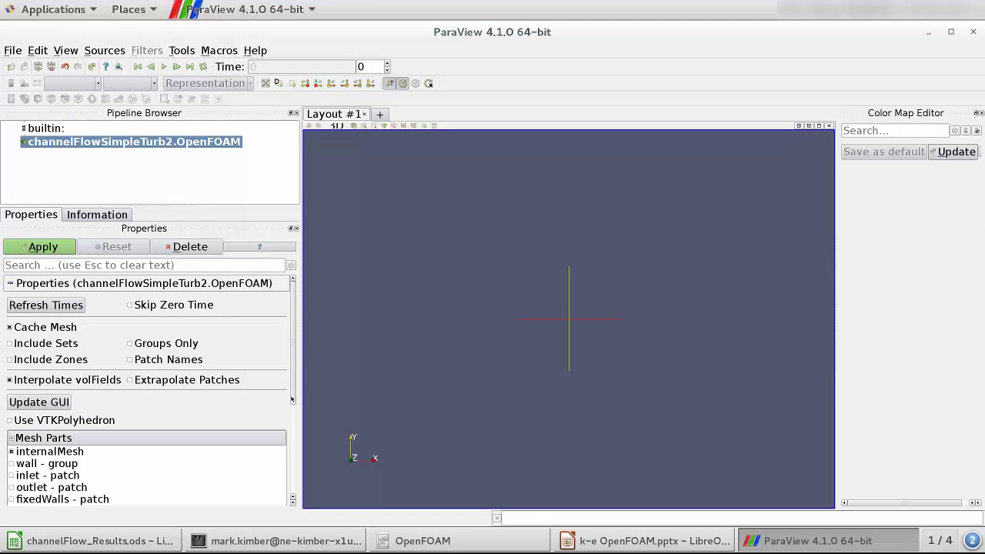
scroll(292, 399, "down", 4)
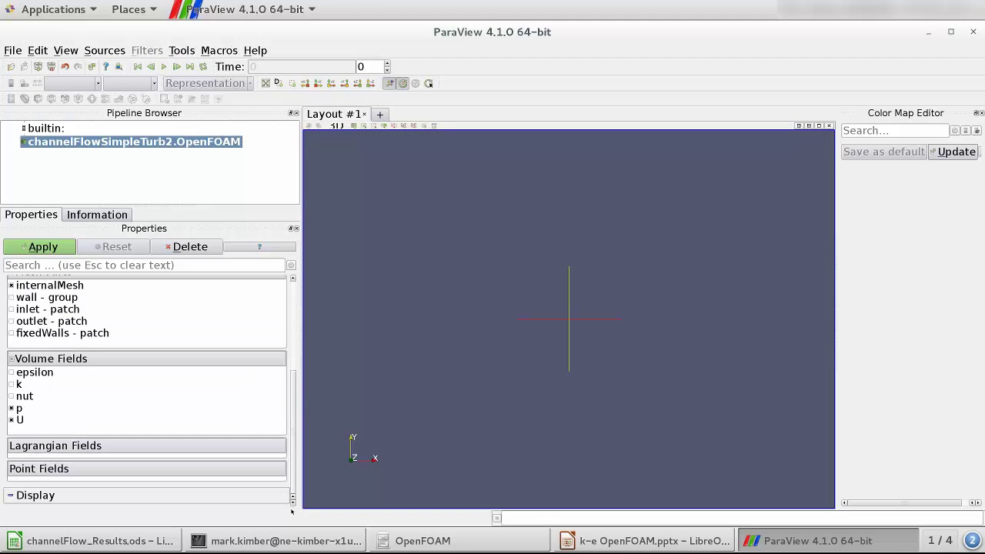
left_click(10, 398)
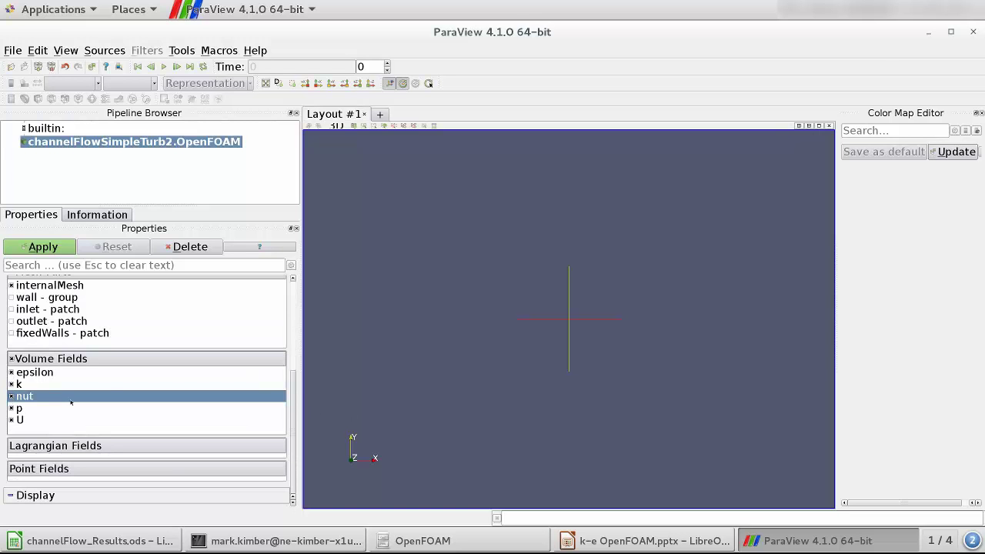
left_click(974, 31)
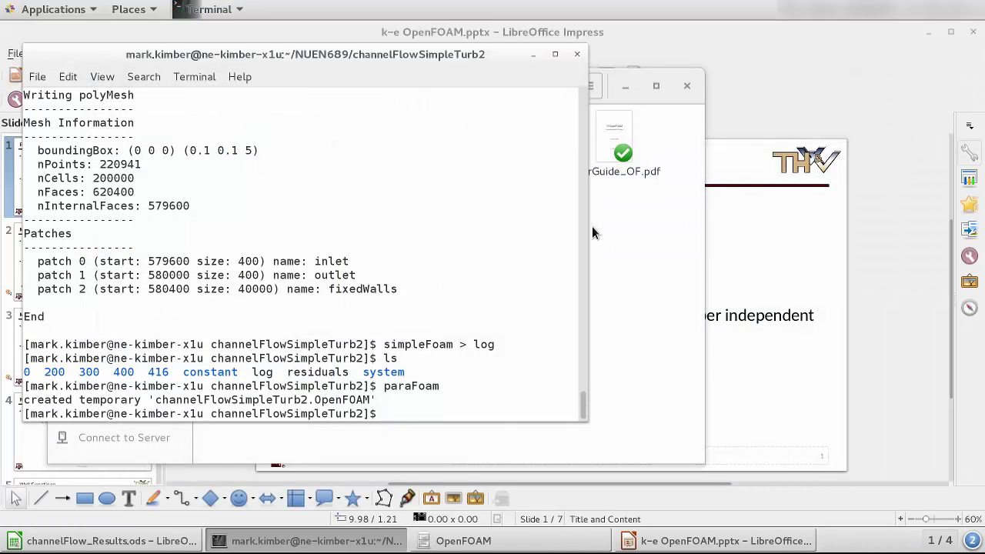
type("yPlus")
key("BackSpace")
key("BackSpace")
key("BackSpace")
key("BackSpace")
key("BackSpace")
Run the yPlusRAS utility on the case to calculate the wall y+ for the saved time directories
left_click_drag(44, 366, 170, 375)
left_click(394, 414)
type("yPlusRAS")
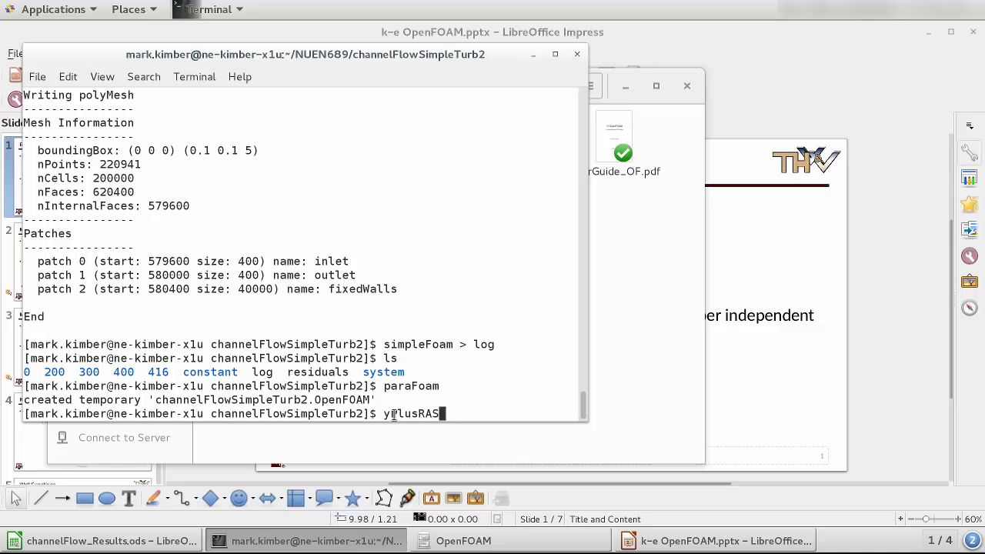
key("Return")
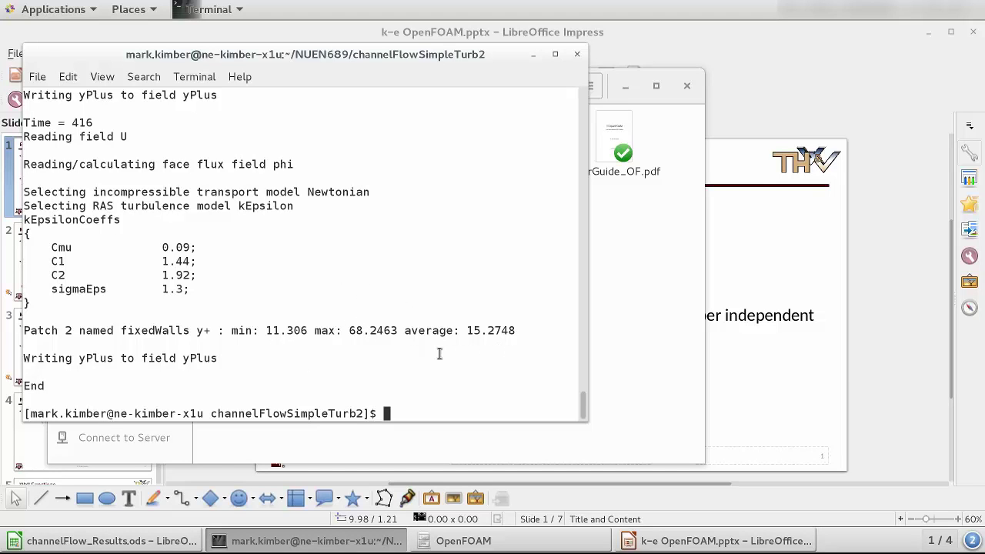
Open the case in paraFoam and load it with all volume fields enabled, including yPlus
type("paraFoam")
key("Return")
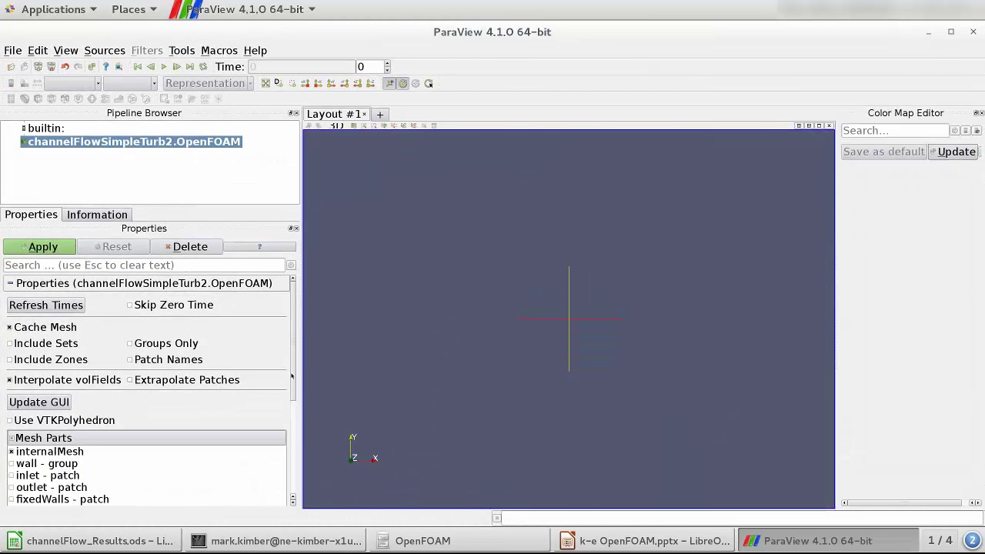
scroll(292, 377, "down", 5)
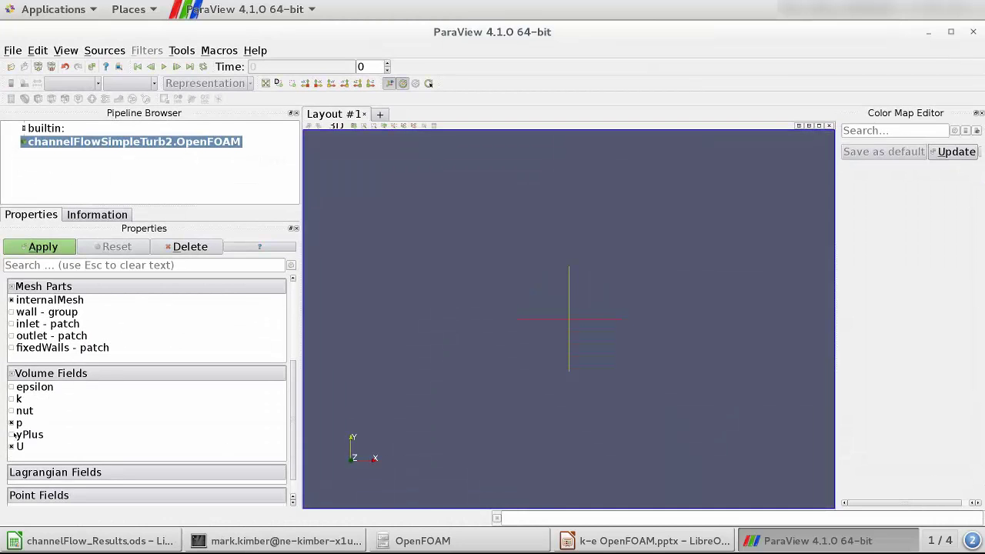
left_click(13, 436)
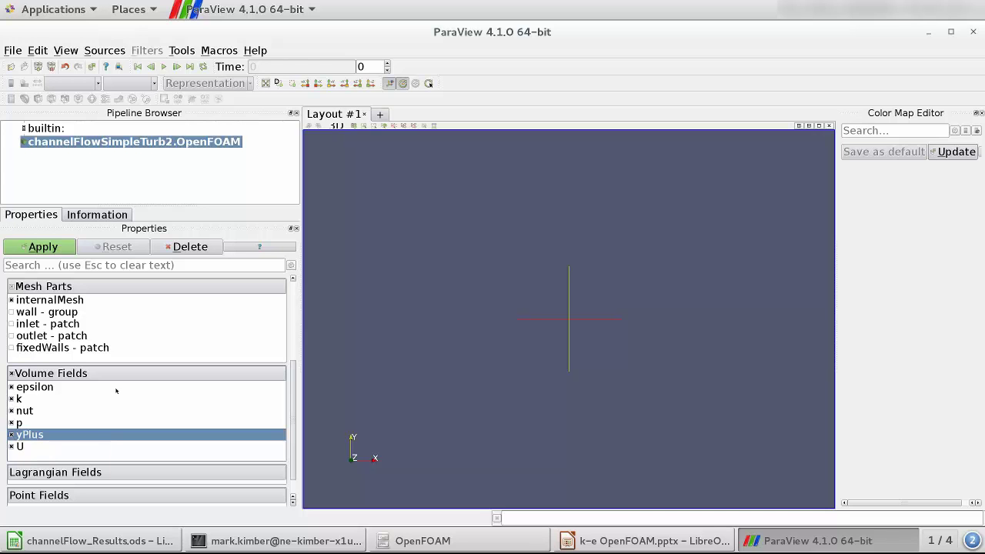
left_click(52, 247)
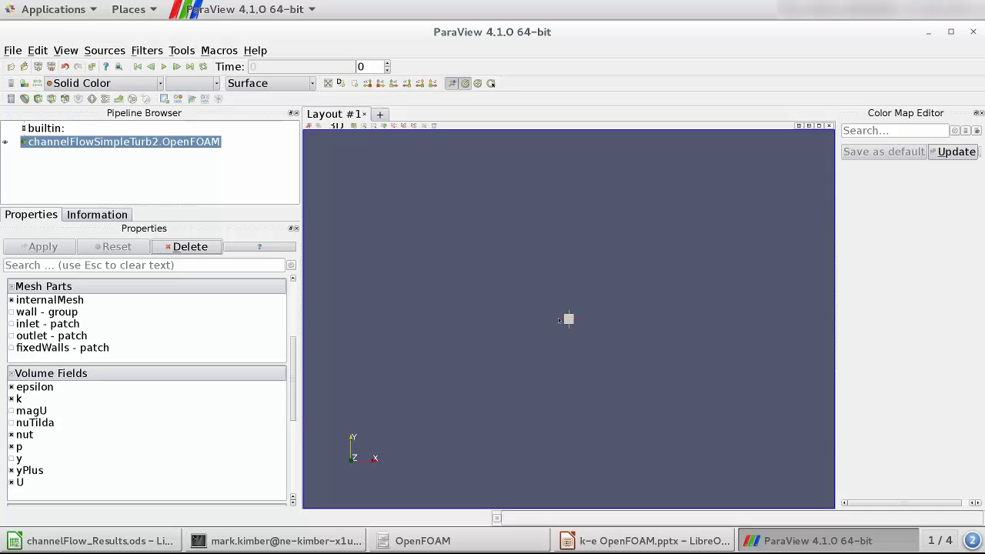
Color the channel by the cell values of U magnitude and show the color legend
scroll(531, 331, "up", 3)
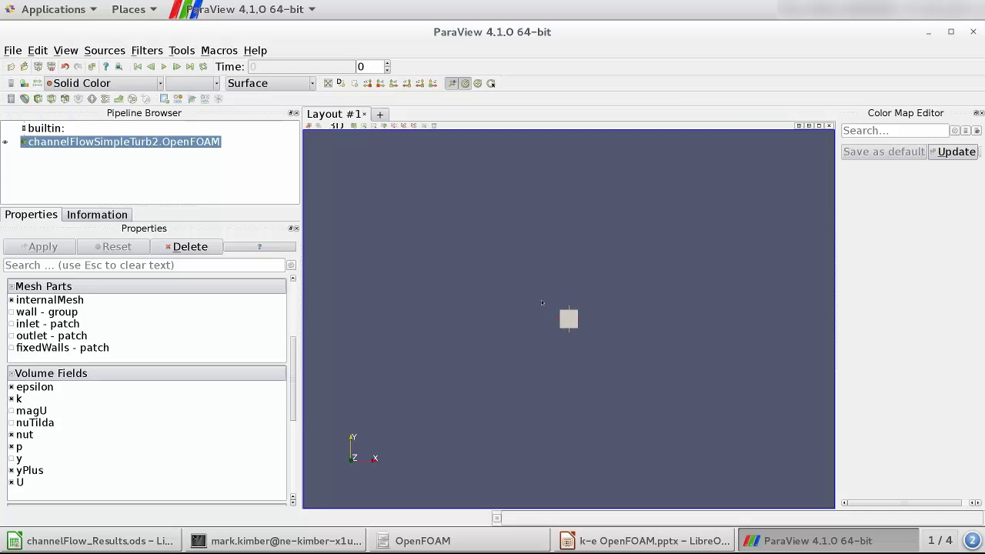
scroll(542, 302, "up", 5)
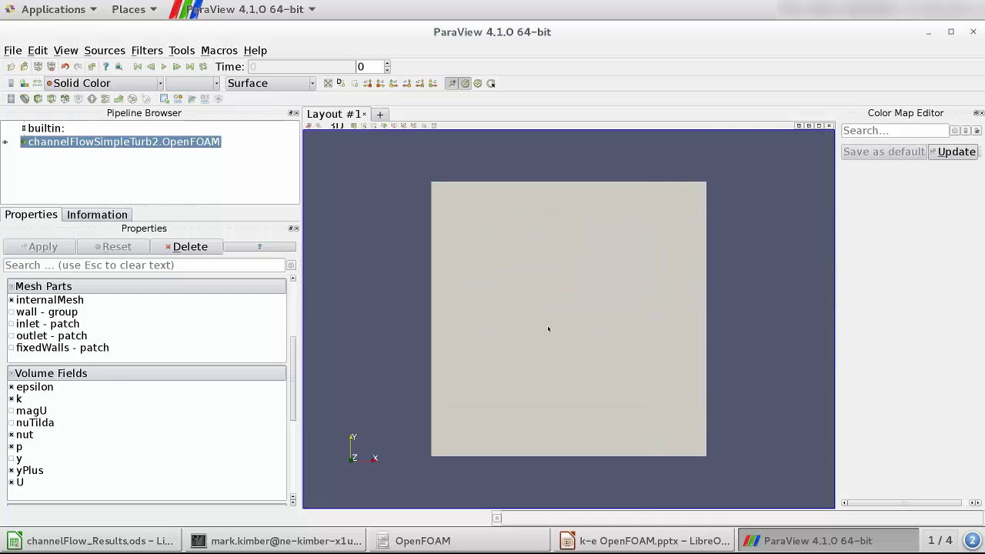
left_click_drag(548, 330, 540, 326)
scroll(535, 335, "down", 4)
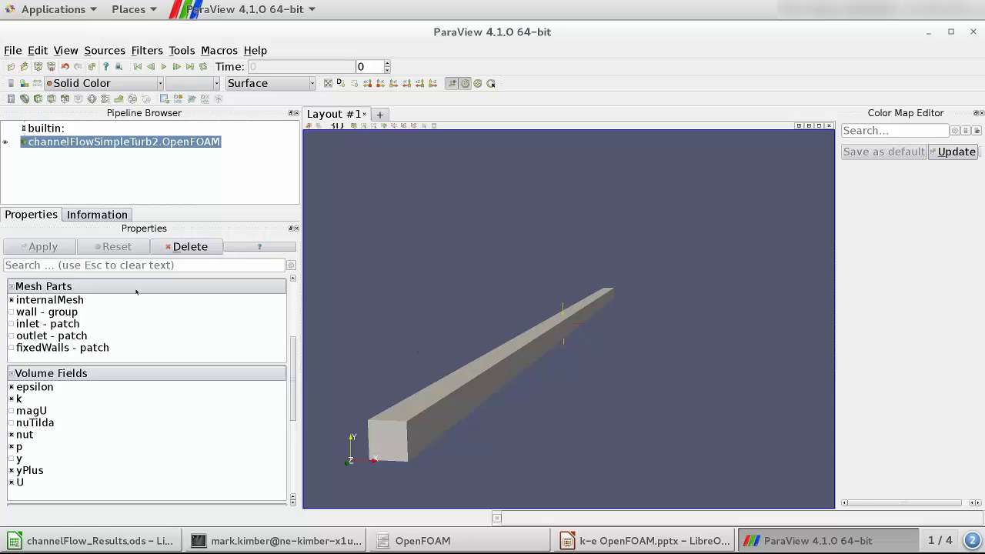
left_click(121, 82)
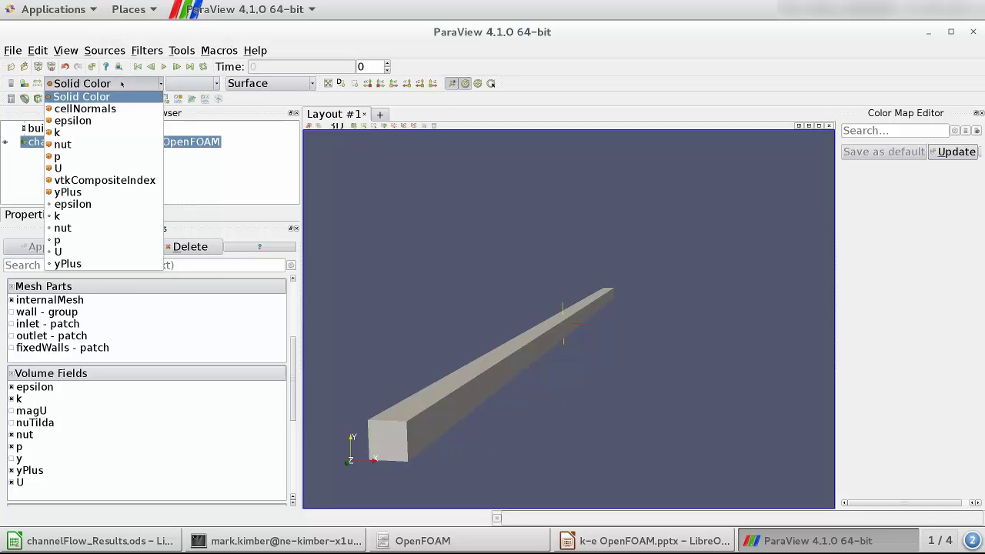
left_click(108, 168)
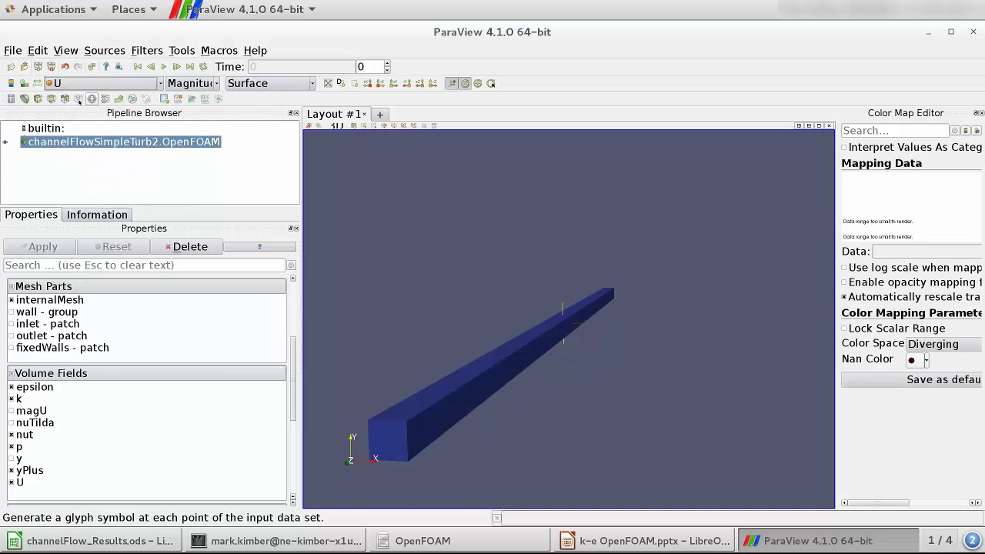
left_click(11, 83)
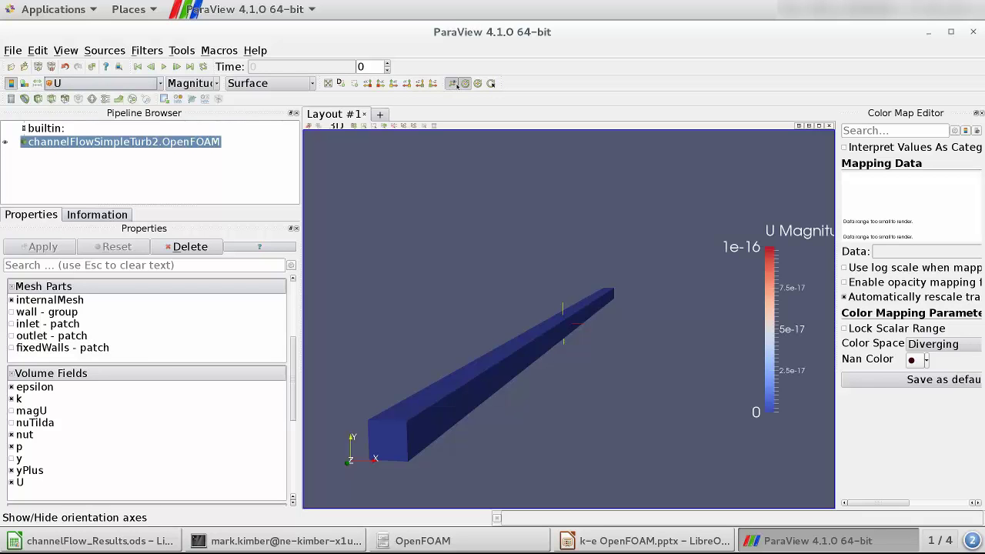
Advance the results to time 416 and rescale the velocity color map to the data range
left_click(387, 67)
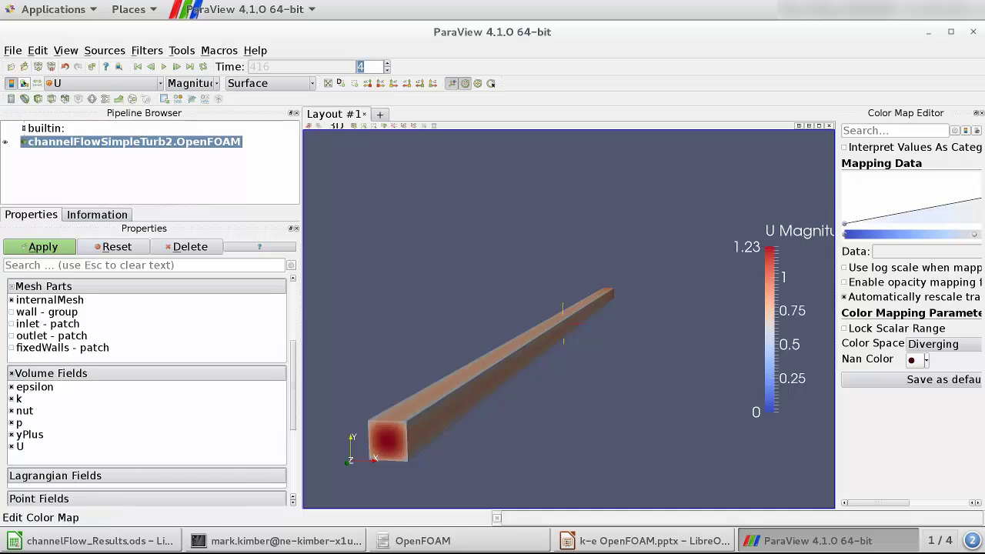
left_click(36, 86)
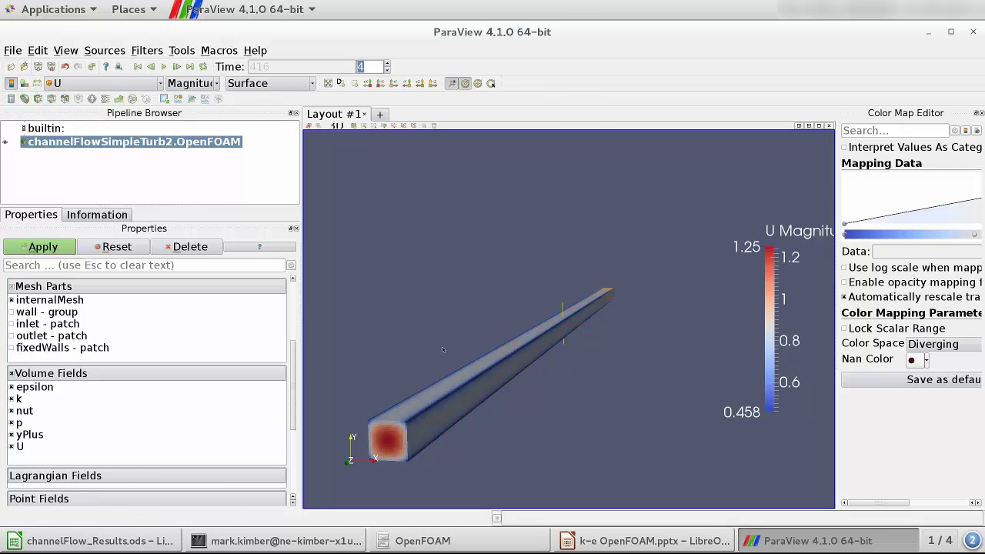
left_click_drag(453, 366, 592, 259)
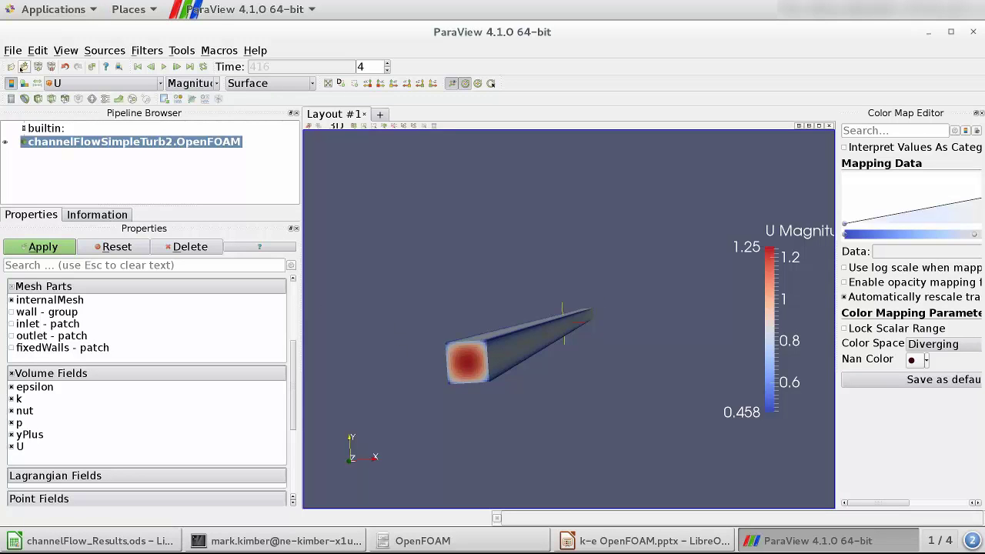
Color the channel by the point values of yPlus and examine the distribution along the walls and at both ends
left_click(94, 83)
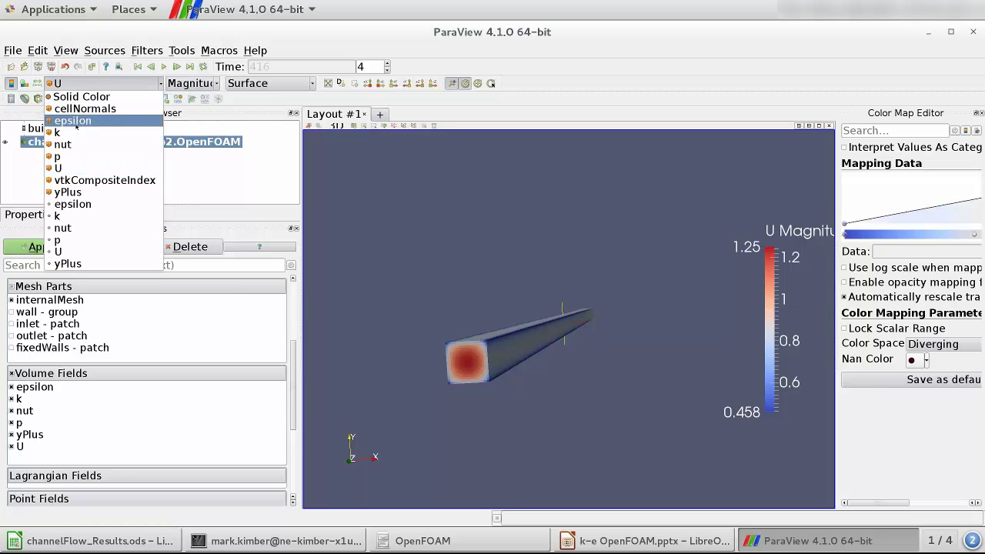
left_click(66, 191)
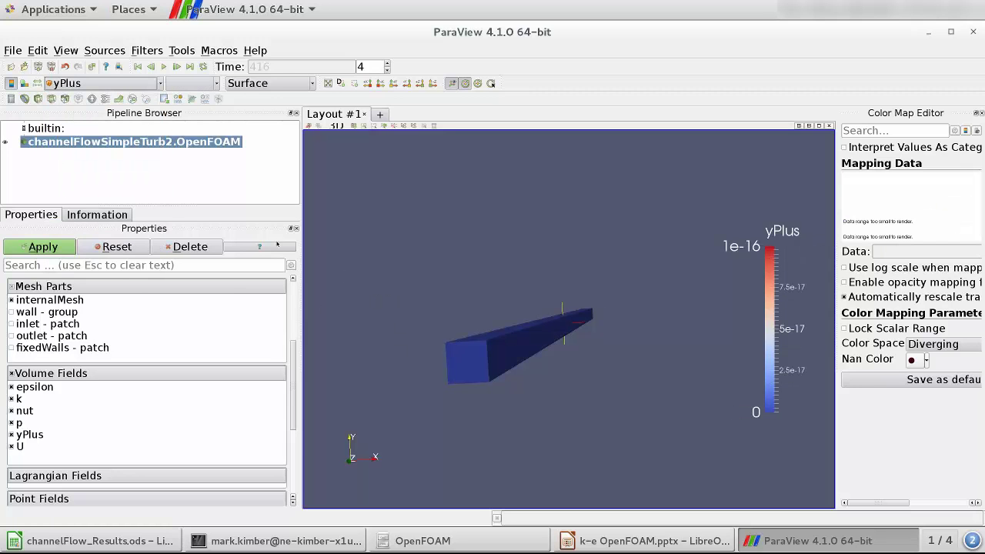
left_click(115, 83)
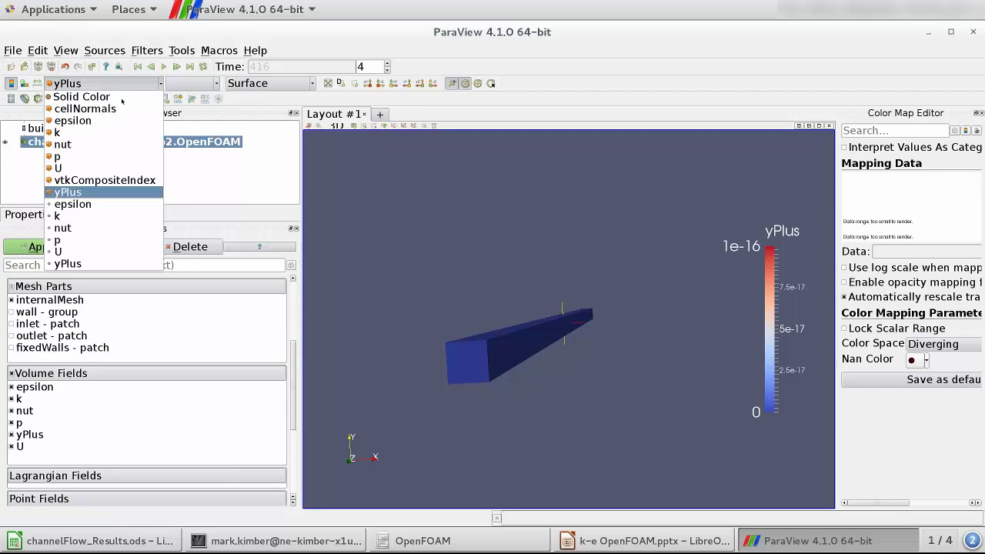
left_click(68, 263)
left_click_drag(562, 304, 436, 318)
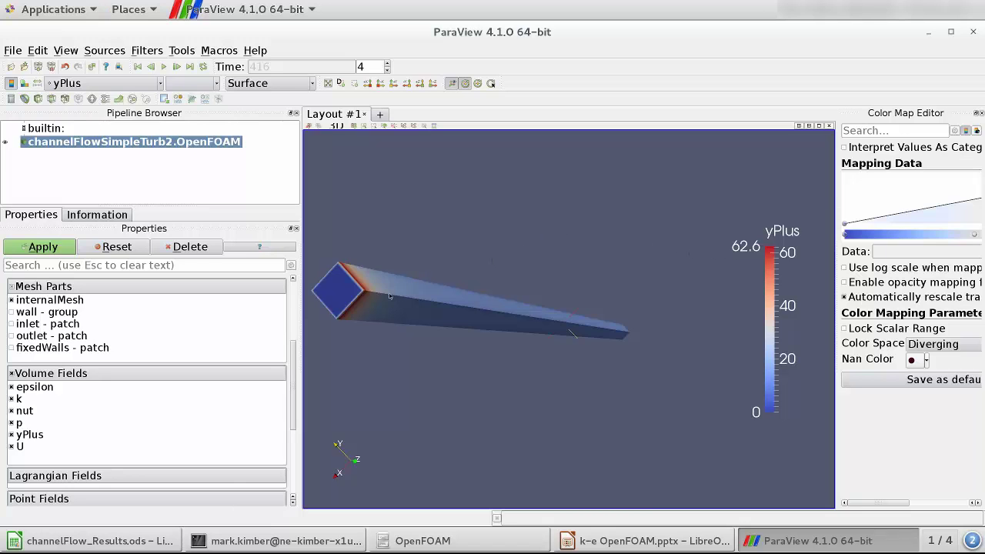
left_click_drag(390, 295, 542, 311)
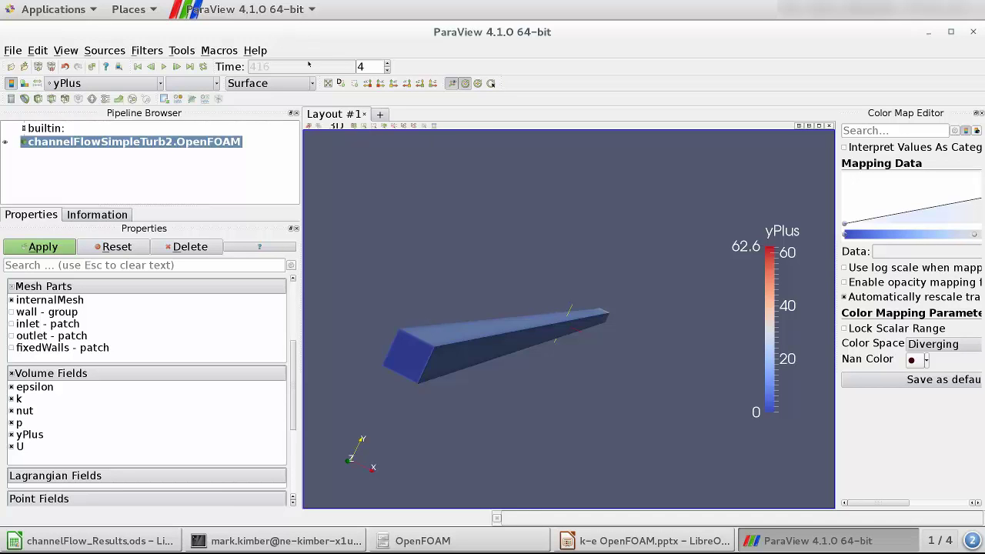
Plot the results over a line through the channel center from (0.05, 0.05, 0) to (0.05, 0.05, 5)
left_click(146, 50)
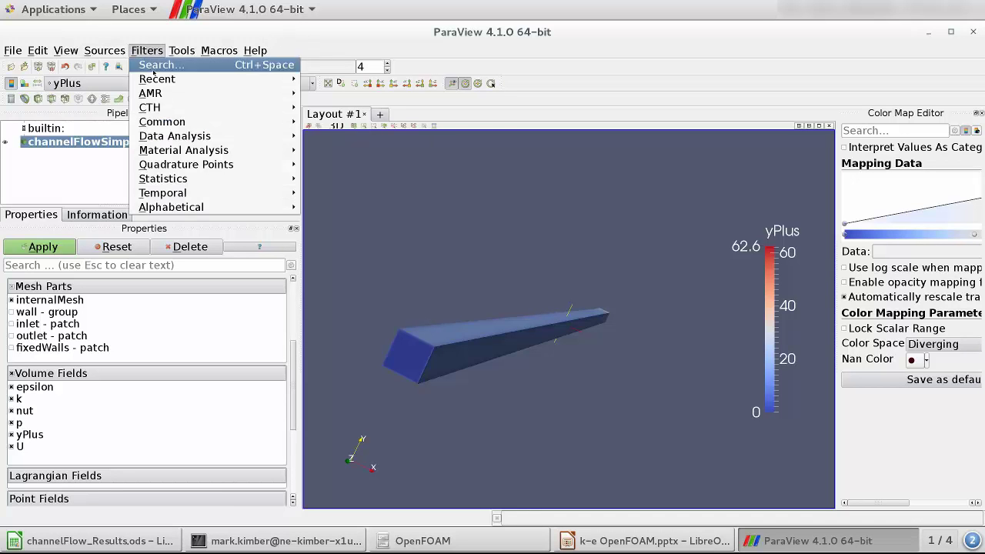
mouse_move(186, 105)
mouse_move(205, 81)
left_click(346, 79)
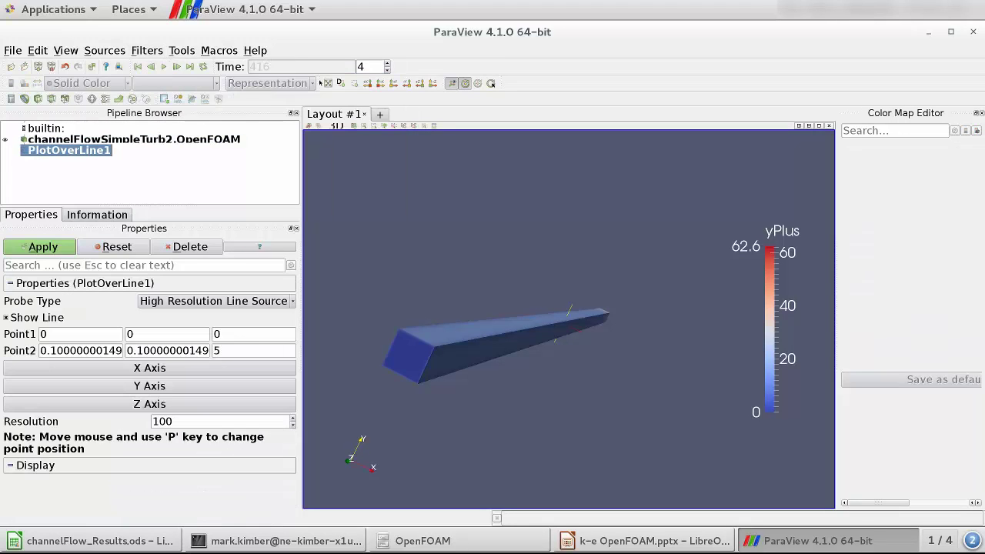
left_click(66, 333)
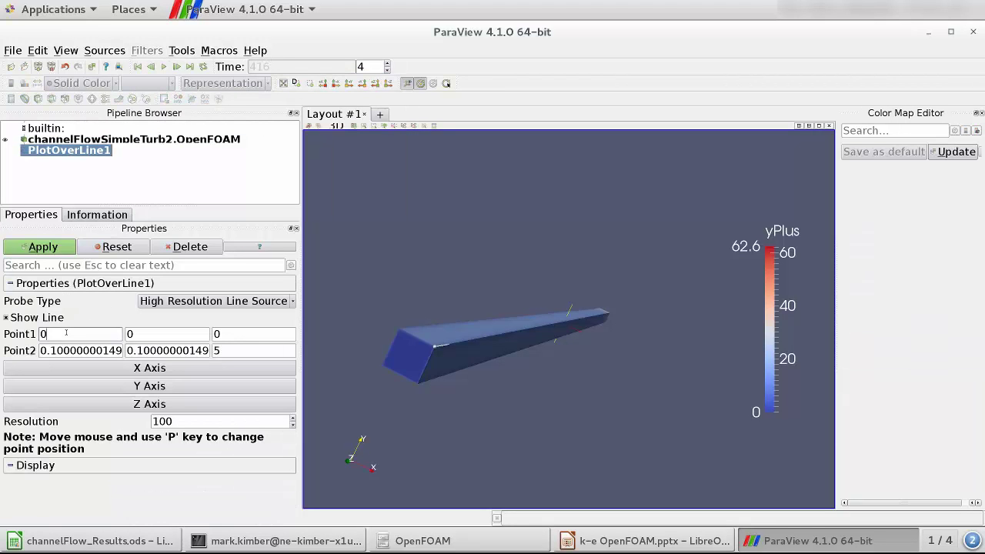
type(".06")
key("BackSpace")
type("5")
key("Tab")
type("0.05")
key("Tab")
key("Tab")
type("0.05")
key("Tab")
type("0.05")
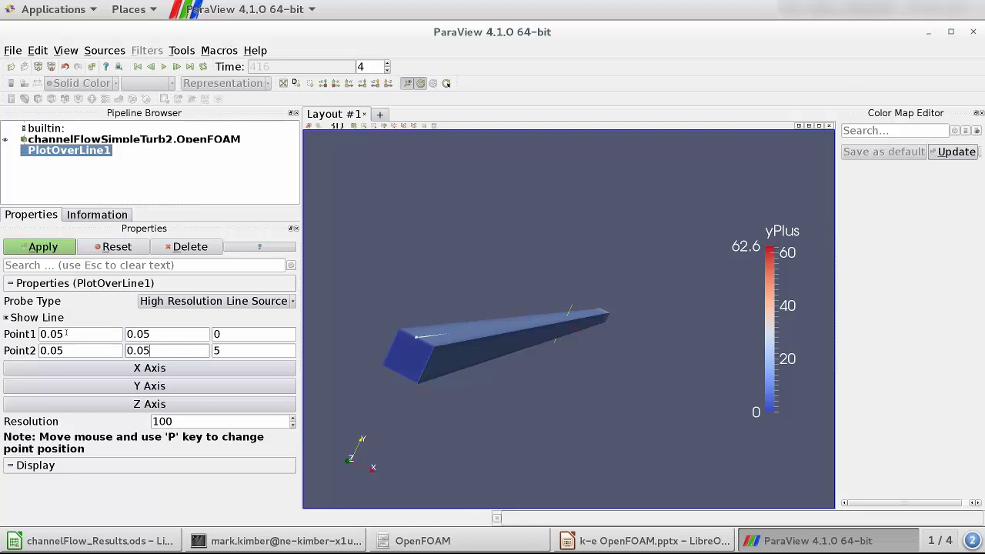
left_click(38, 249)
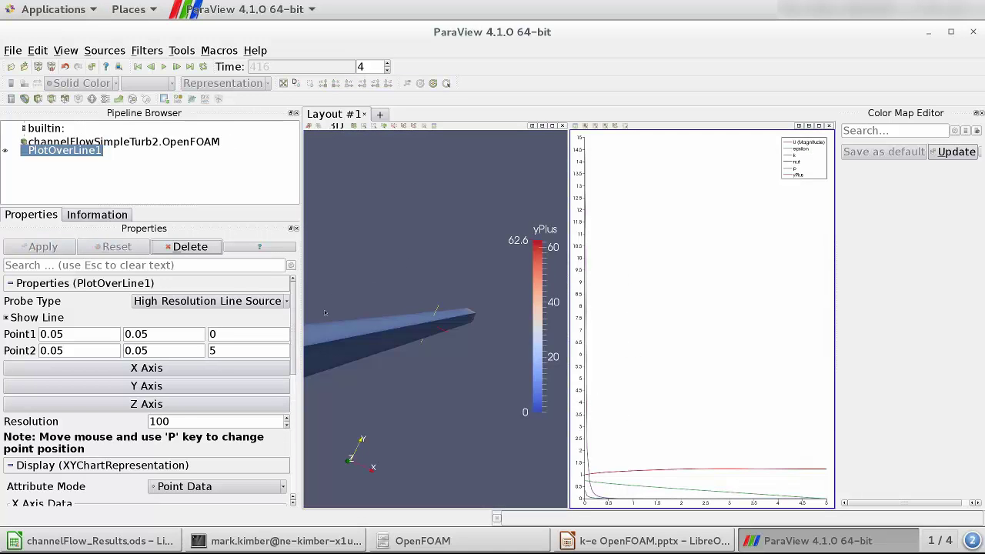
Remove the yPlus and epsilon series from the line chart and examine the U magnitude curve along the centerline
left_click_drag(296, 374, 293, 470)
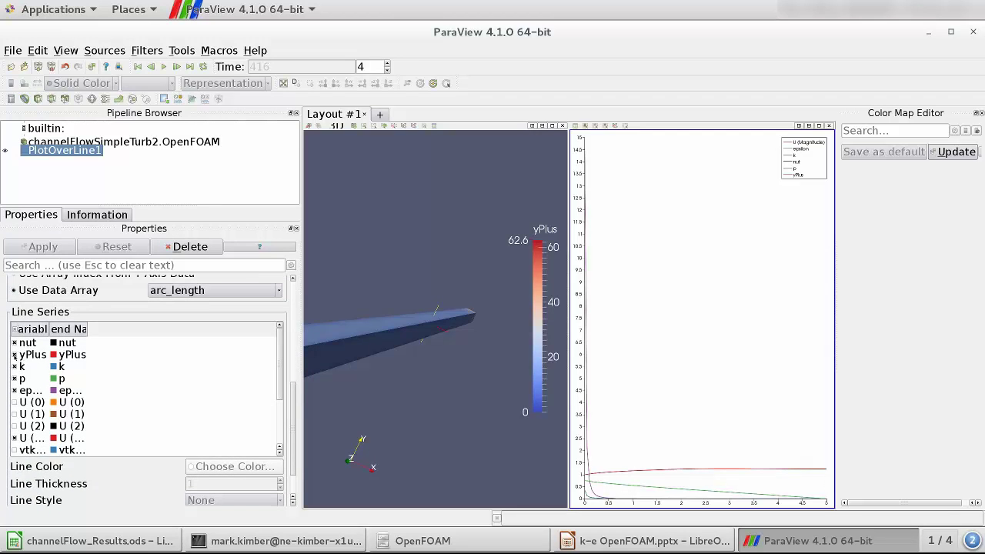
left_click(14, 355)
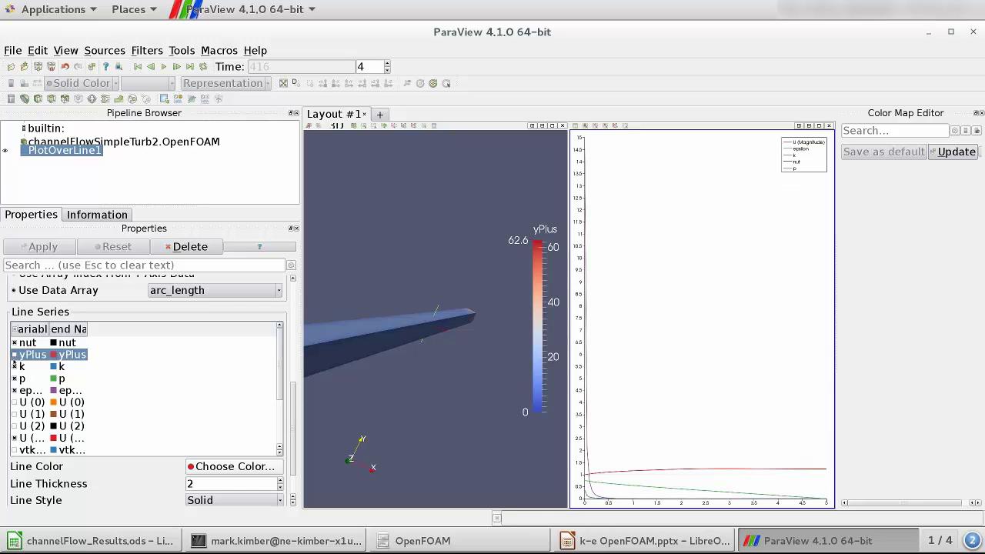
left_click(14, 391)
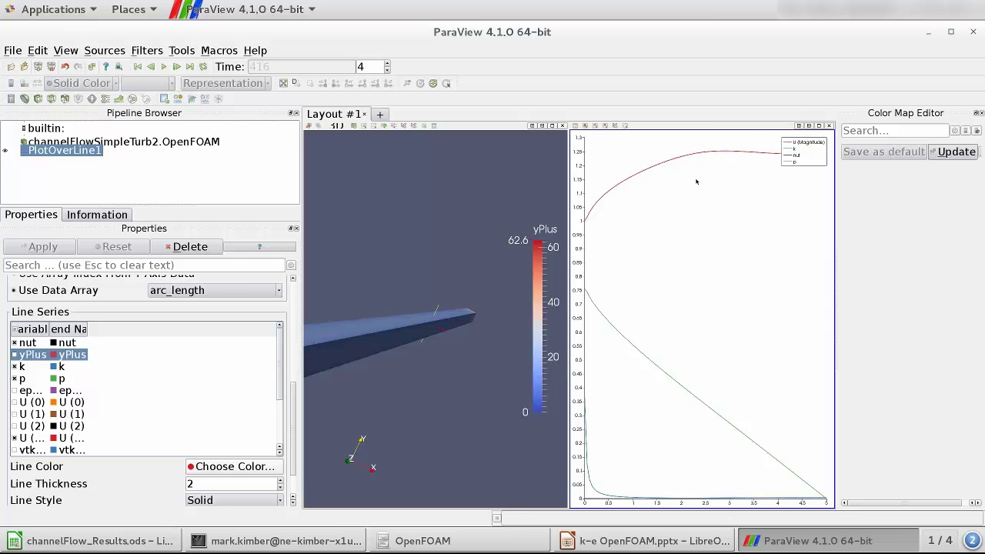
left_click_drag(699, 178, 700, 230)
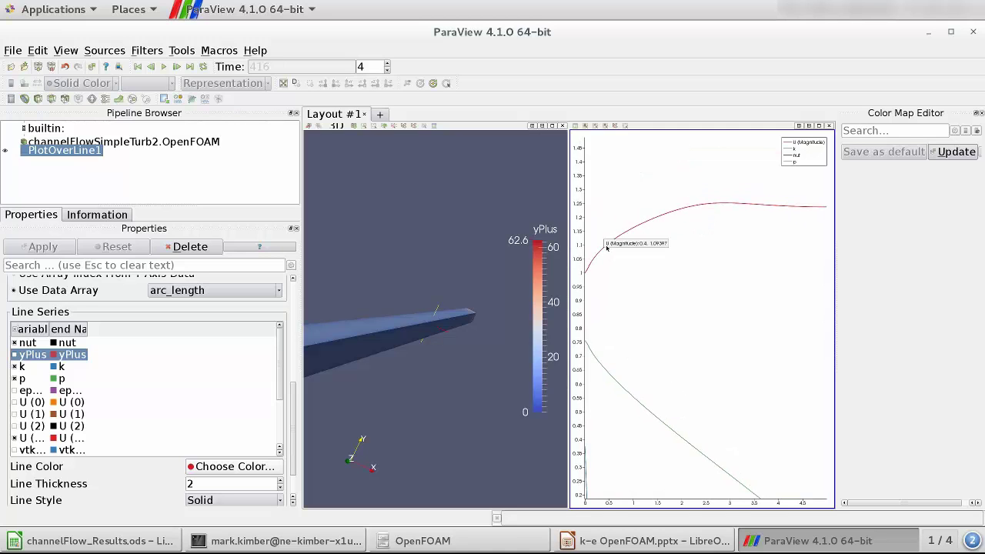
mouse_move(699, 205)
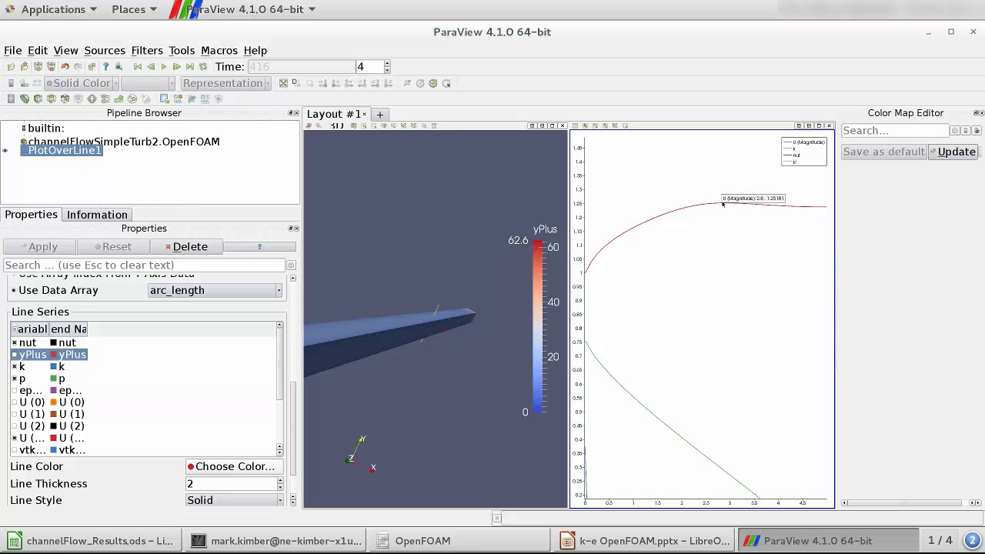
mouse_move(827, 206)
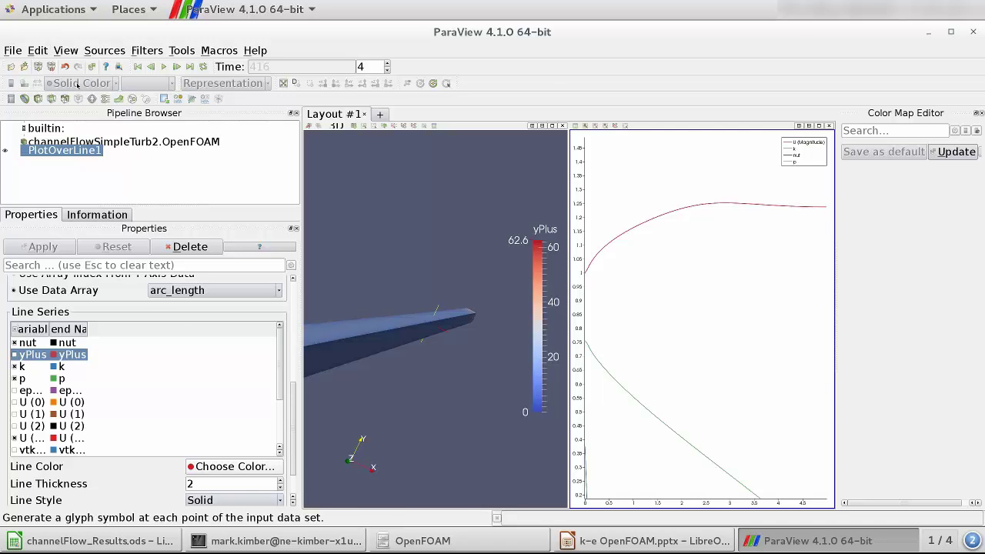
Save the line plot data as a CSV file named Centerline in the channelFlowSimpleTurb2 folder, keeping the default writer properties
left_click(13, 50)
left_click(64, 123)
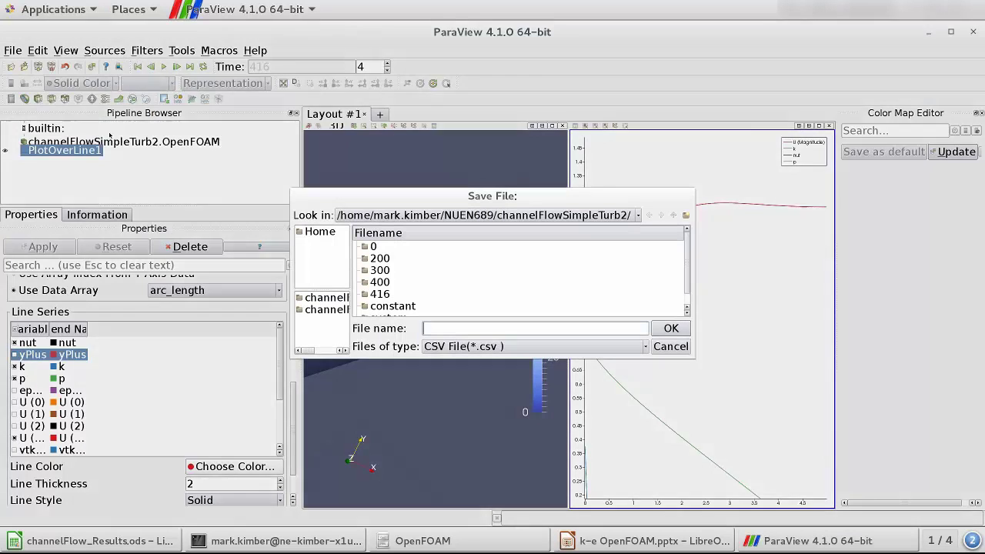
scroll(680, 287, "down", 1)
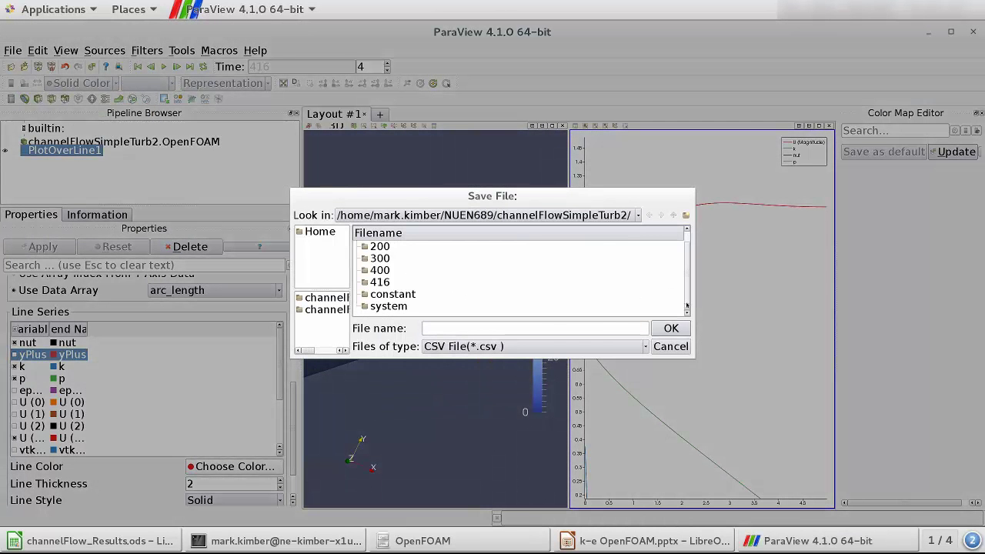
left_click(552, 327)
type("Centerline")
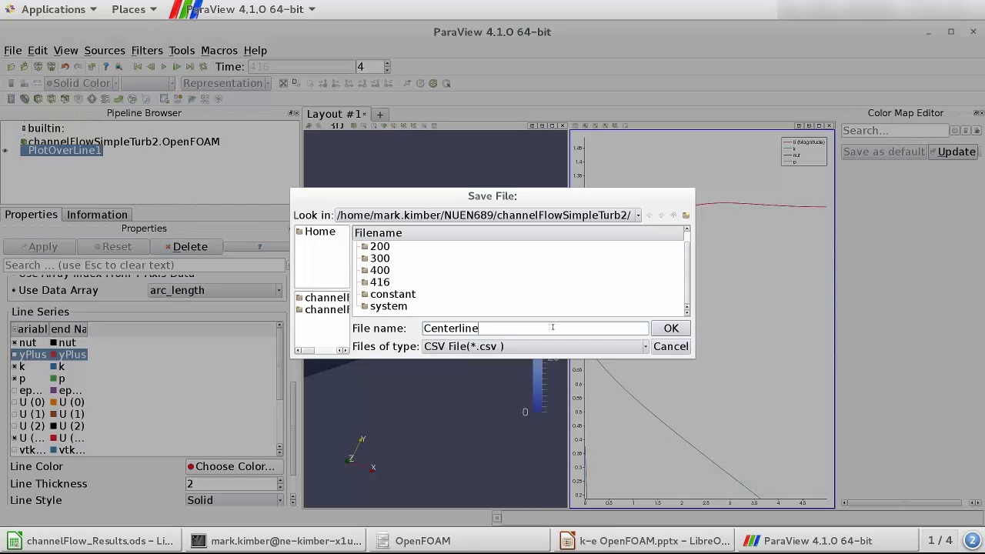
key("Return")
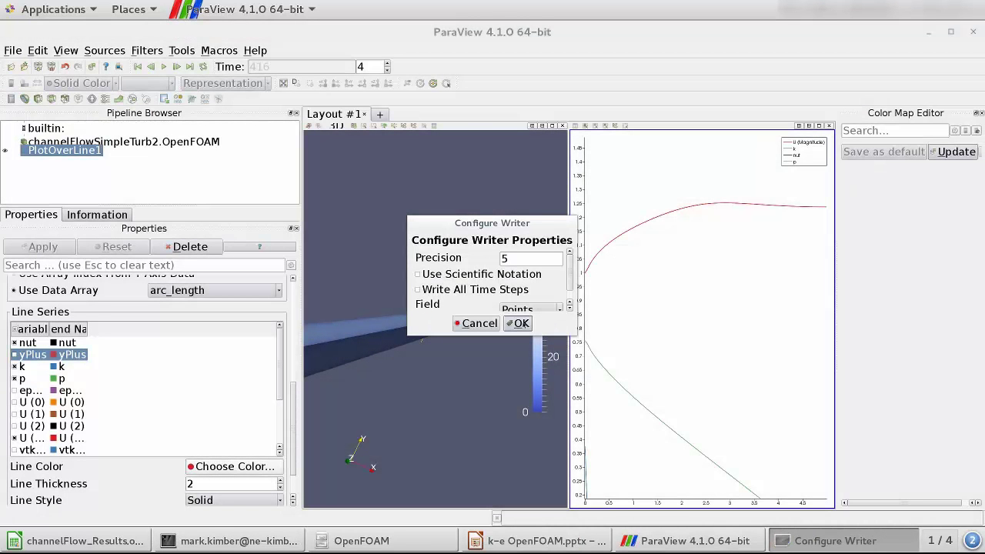
left_click(522, 324)
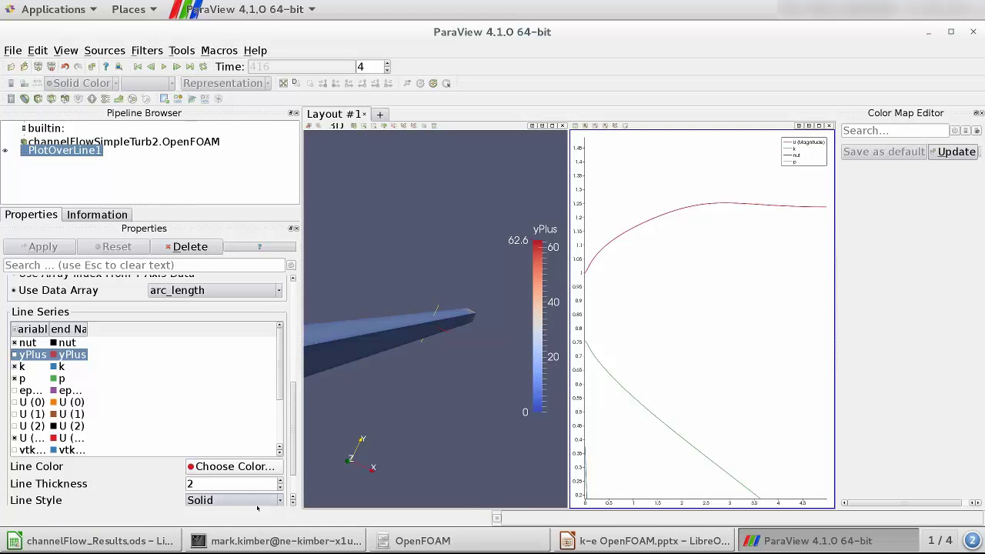
Close ParaView and open Centerline.csv in LibreOffice Calc from the terminal, accepting the default text import settings
left_click(224, 542)
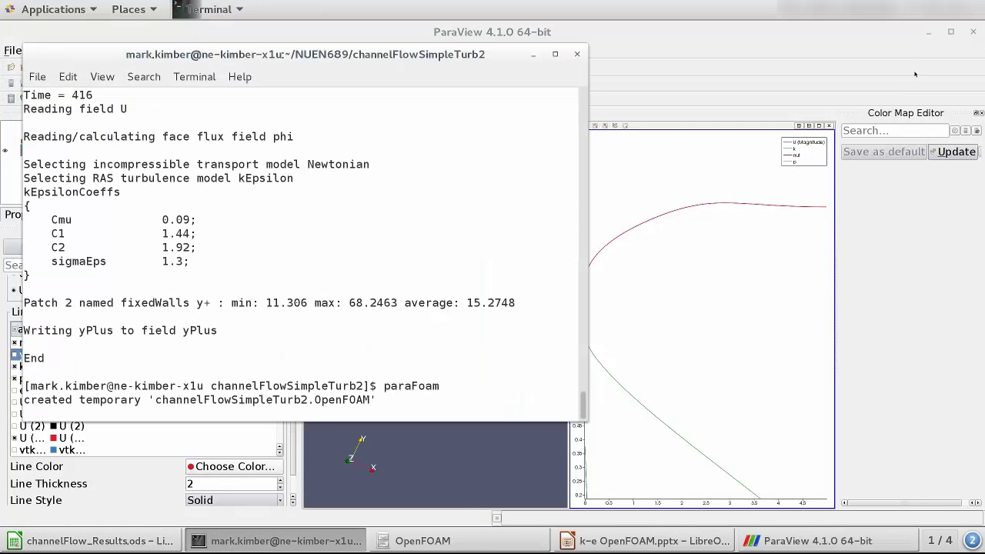
left_click(972, 33)
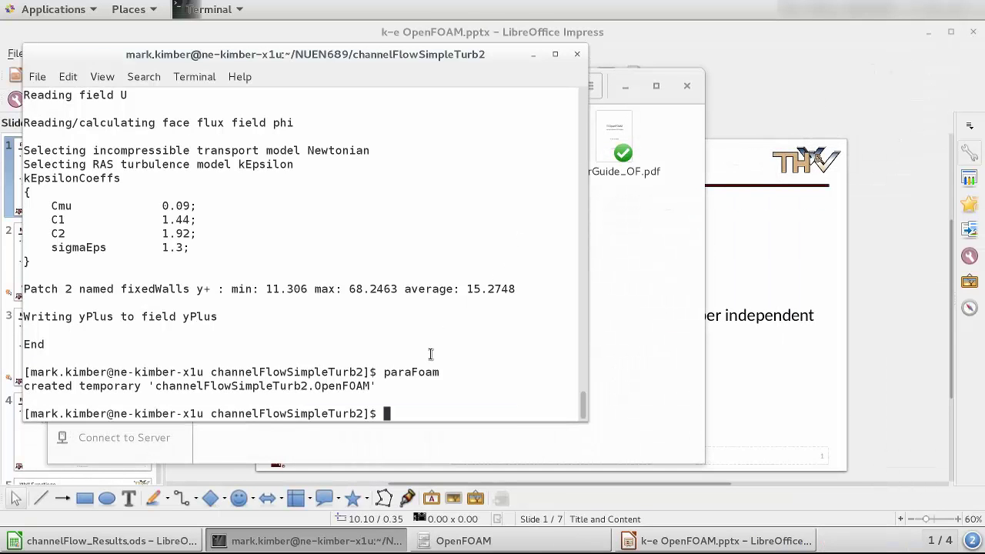
type("libreoffice ")
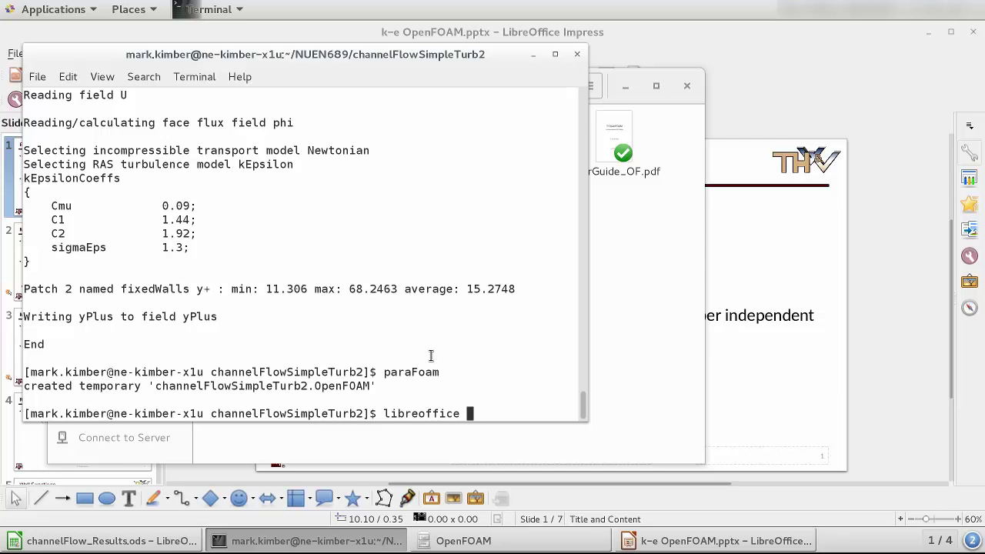
type("Ce")
key("Tab")
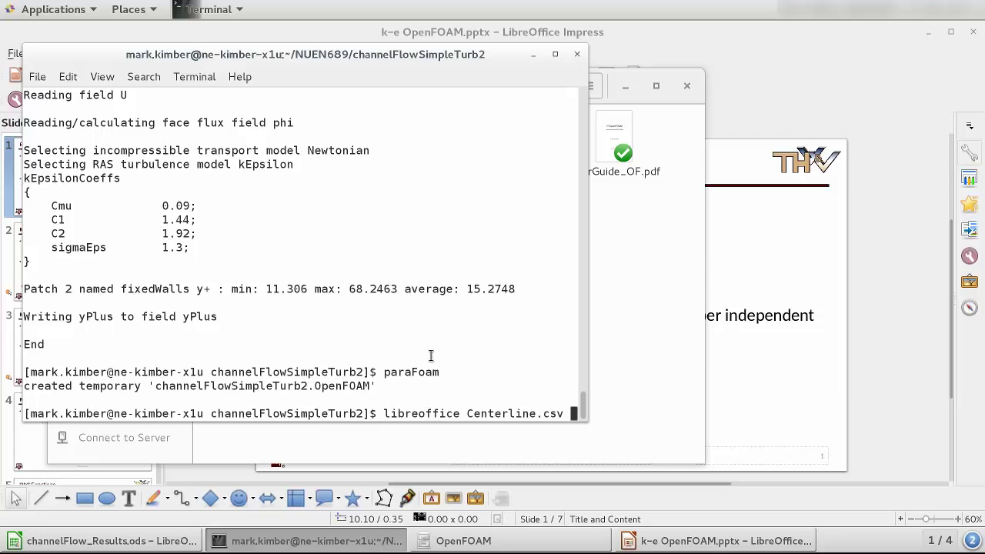
key("Return")
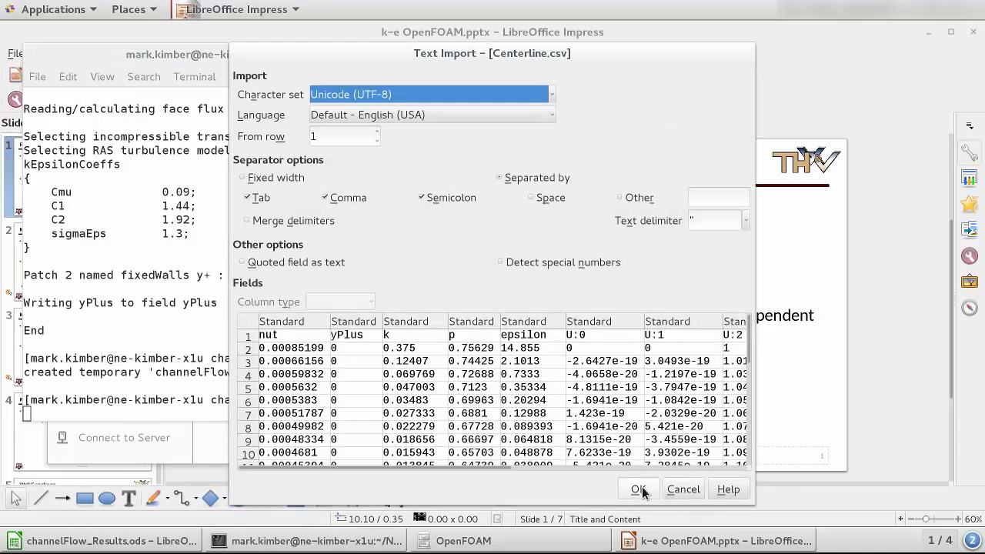
left_click(639, 489)
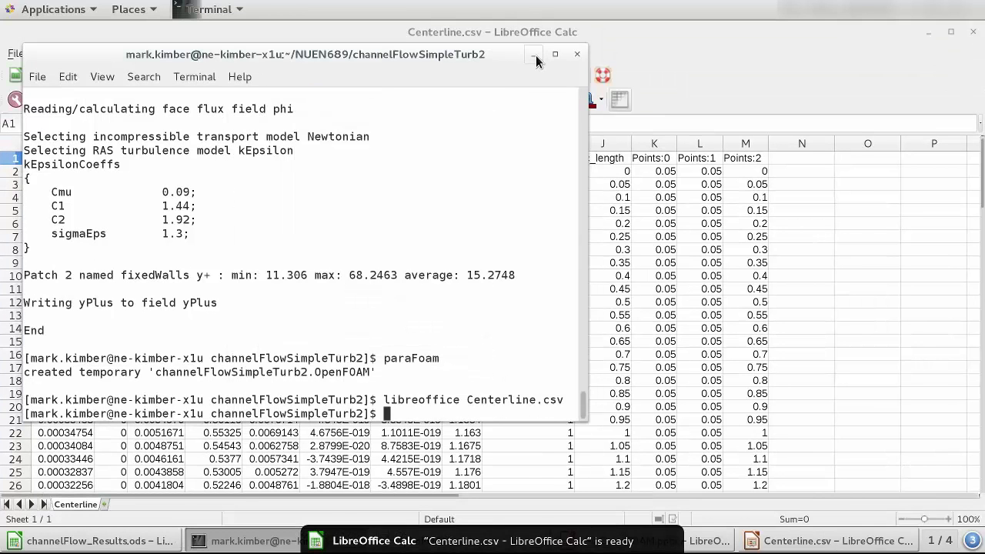
left_click(535, 54)
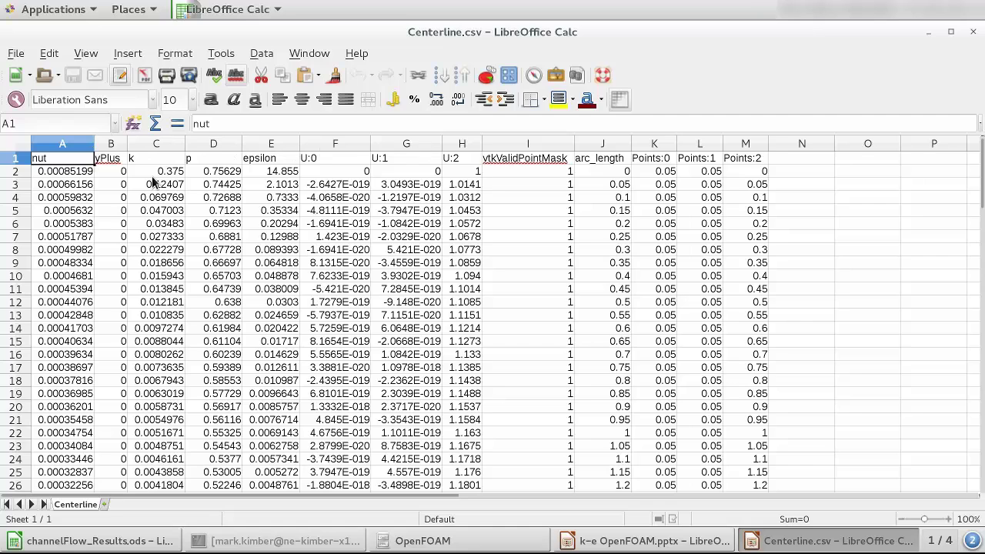
Look over the exported centerline columns and select the entire pressure column p
key("Right")
key("Right")
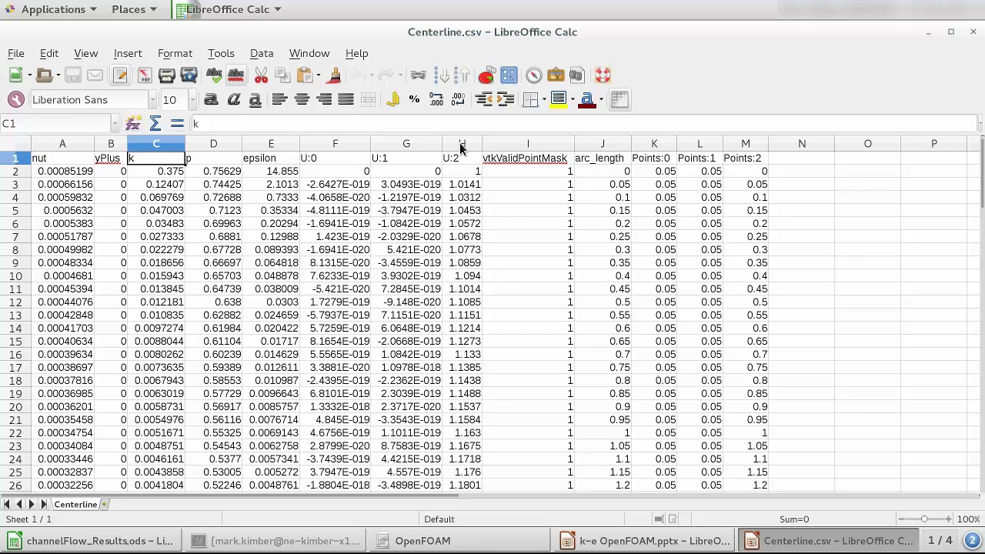
left_click(214, 144)
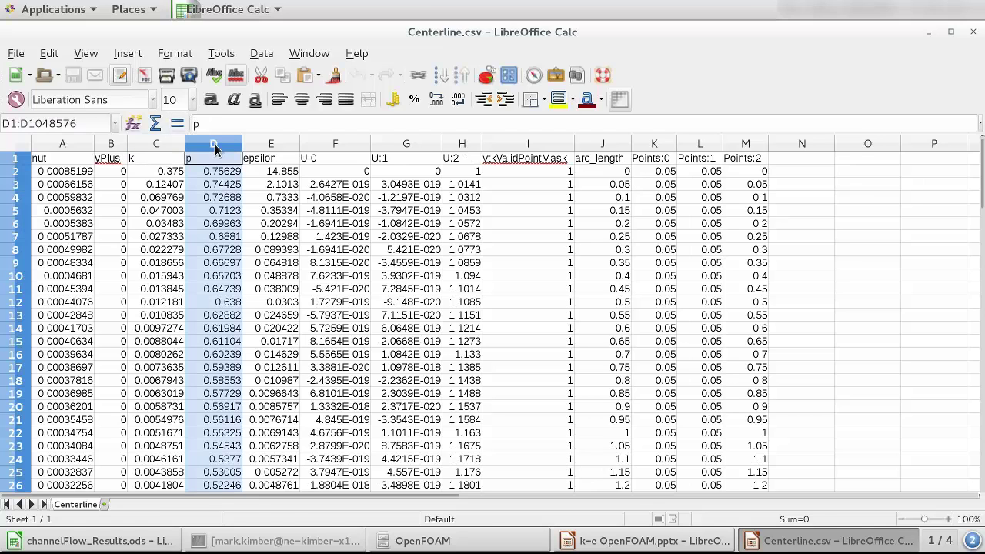
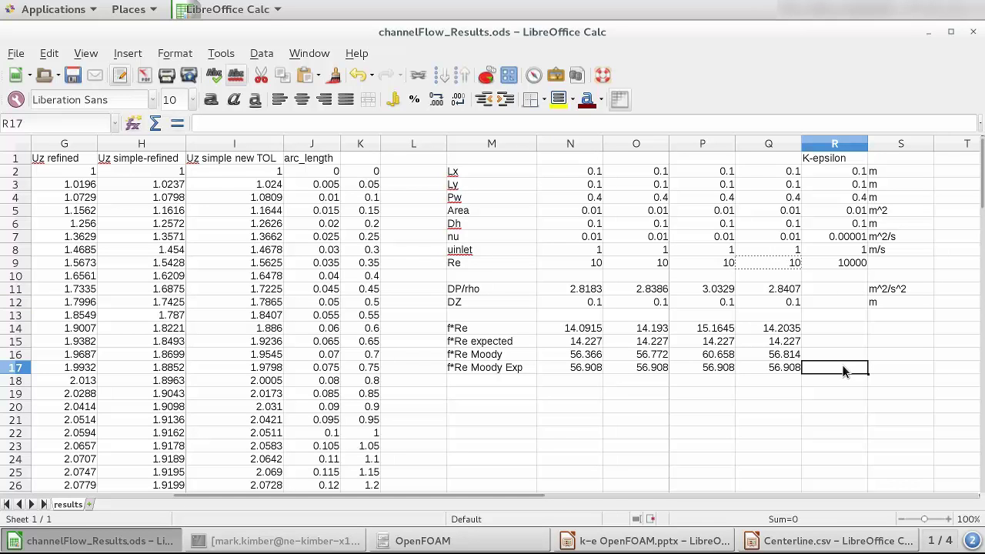
Check the smooth-pipe friction factor correlation on the Moody slide and enter =(0.790*ln(R9)-1.64)^-2 in R17 of channelFlow_Results.ods
key("alt+Tab")
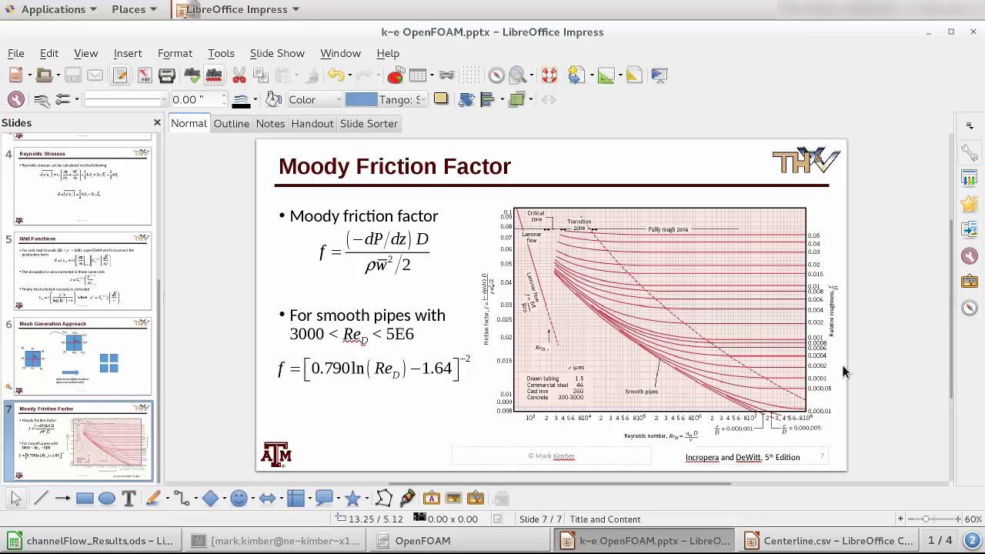
key("alt+Tab")
type("=")
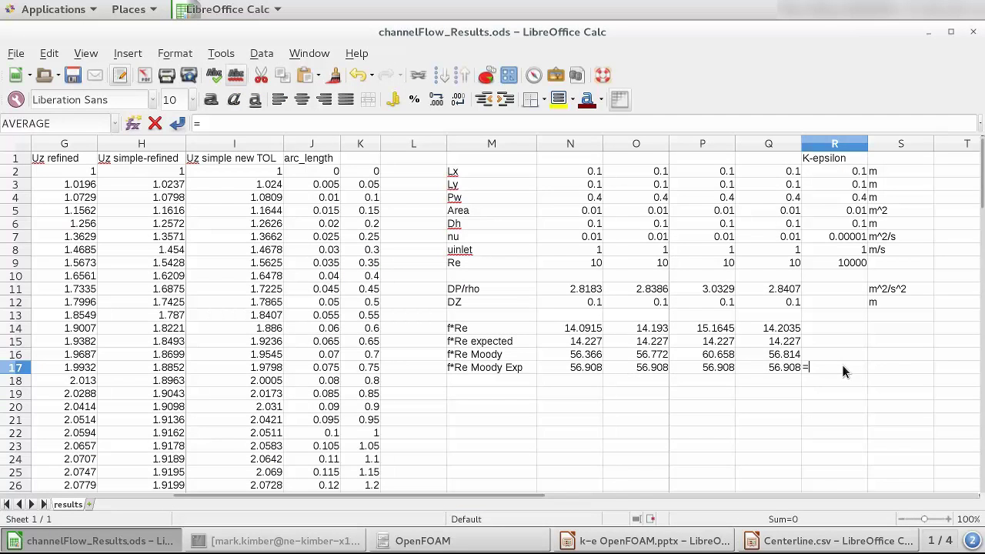
type("(0.790")
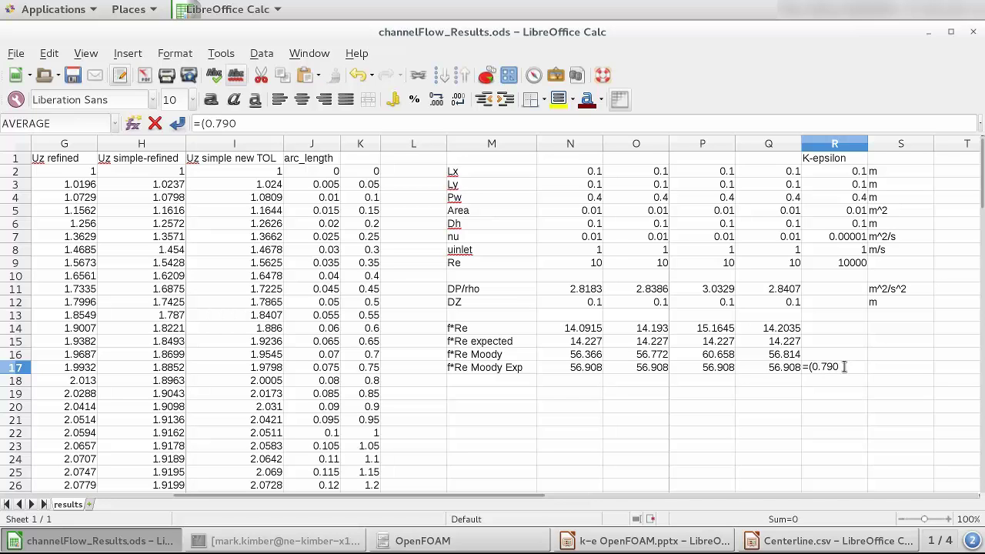
type("*ln(")
left_click(839, 263)
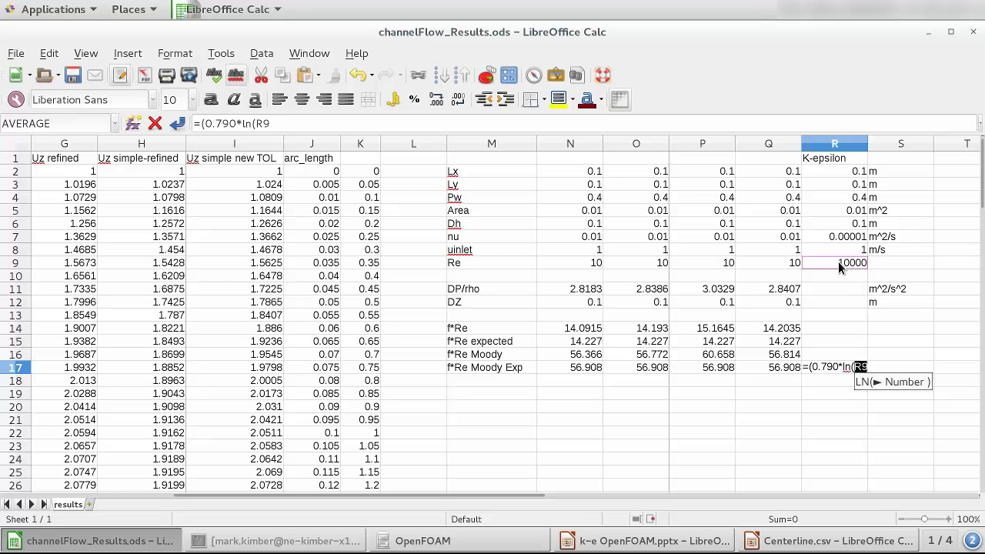
type(")-1.")
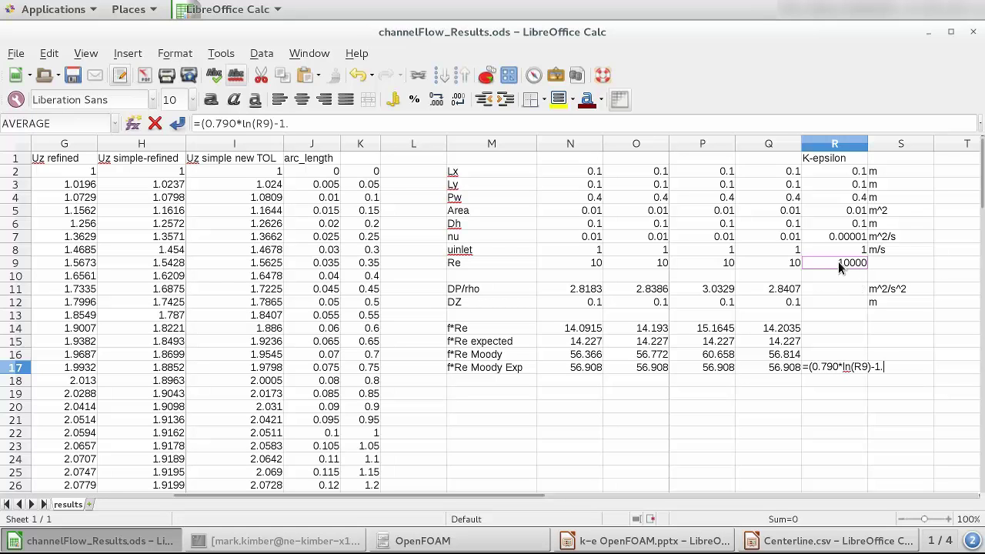
type("64)^-2")
key("Return")
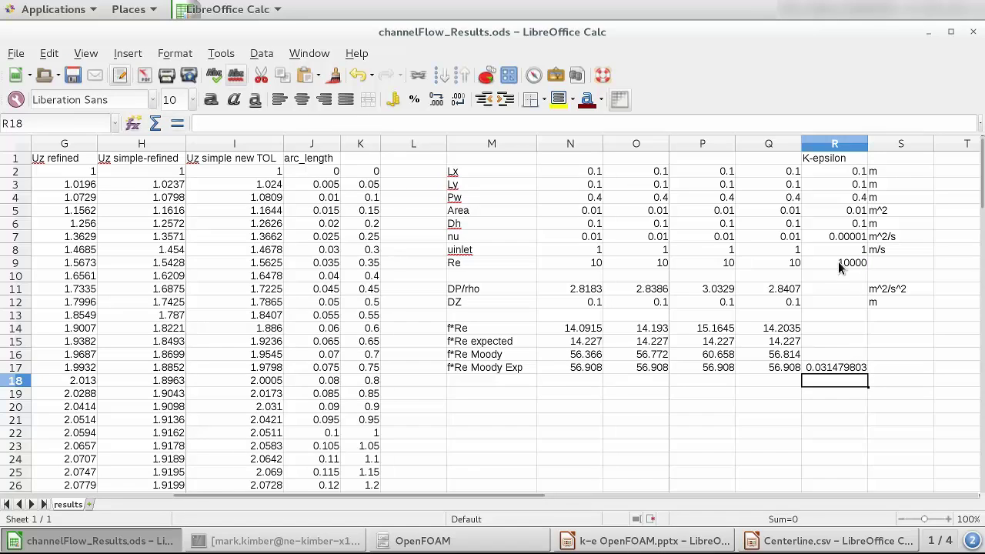
Multiply the friction factor formula in R17 by the Reynolds number in R9, giving =R9*(0.79*LN(R9)-1.64)^-2
left_click(819, 371)
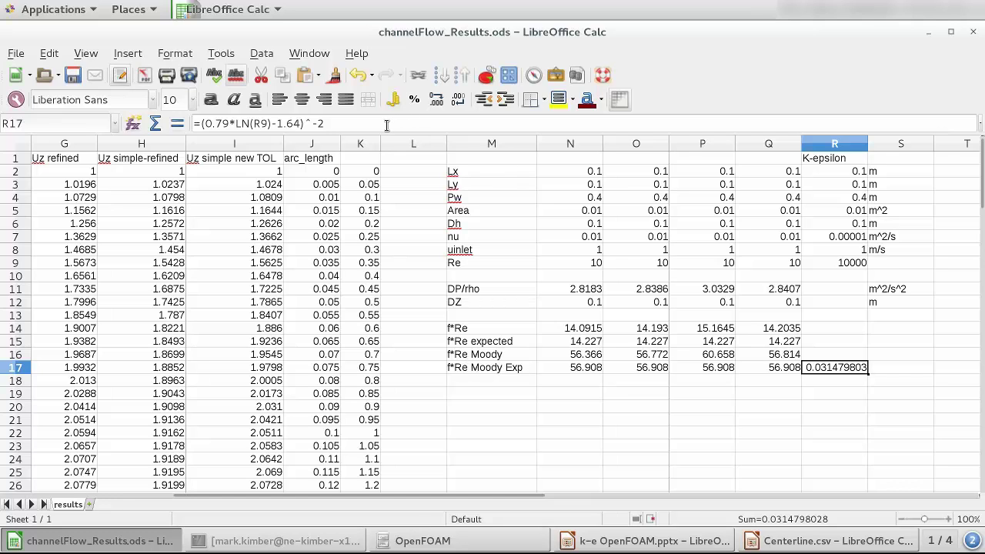
left_click(203, 124)
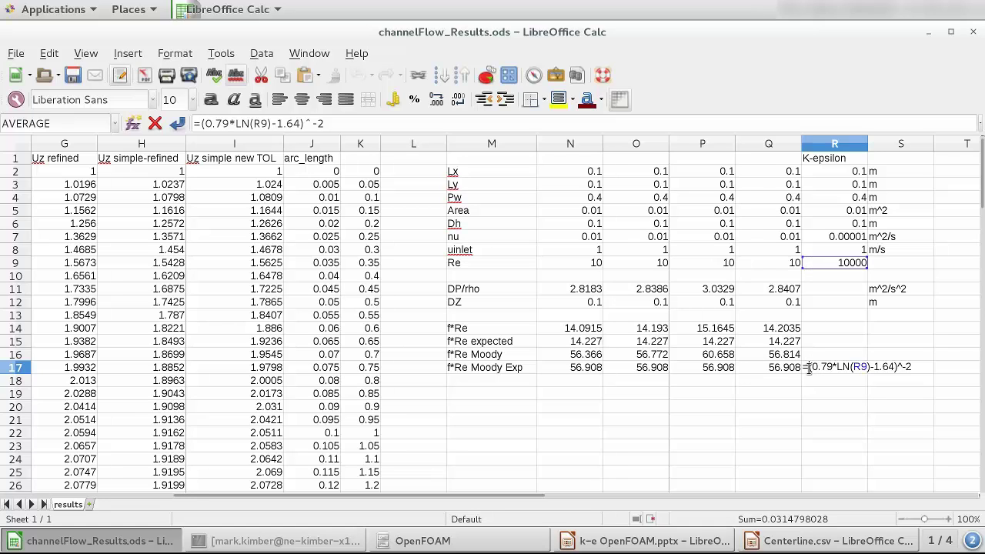
type("*")
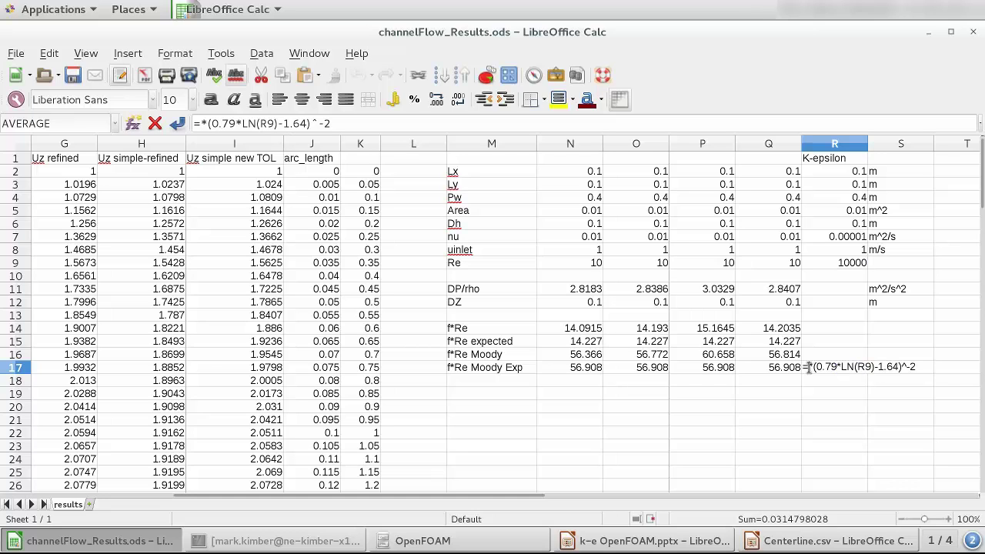
left_click(834, 261)
key("Return")
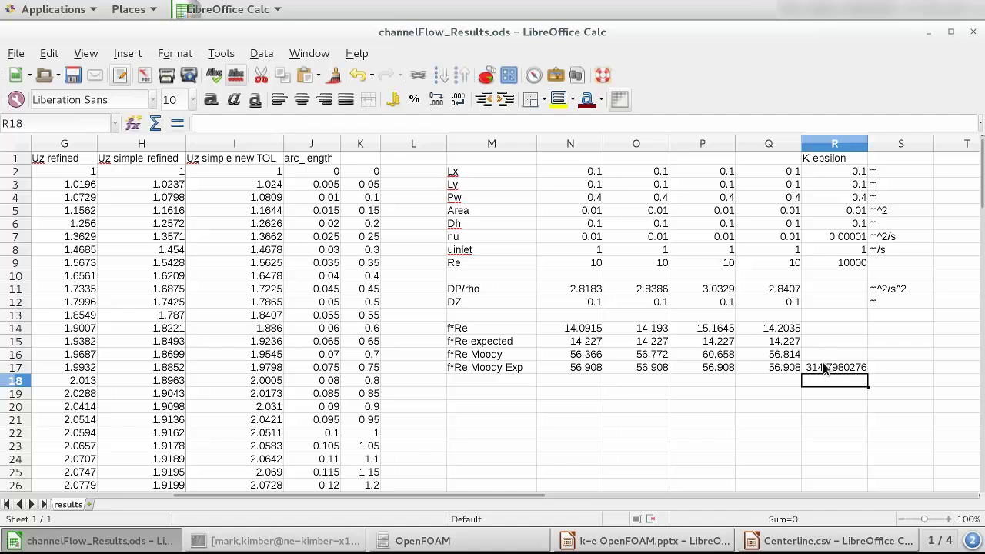
Copy the K-epsilon values and units in R2:S17 of channelFlow_Results.ods into Centerline.csv starting at O2
left_click(402, 543)
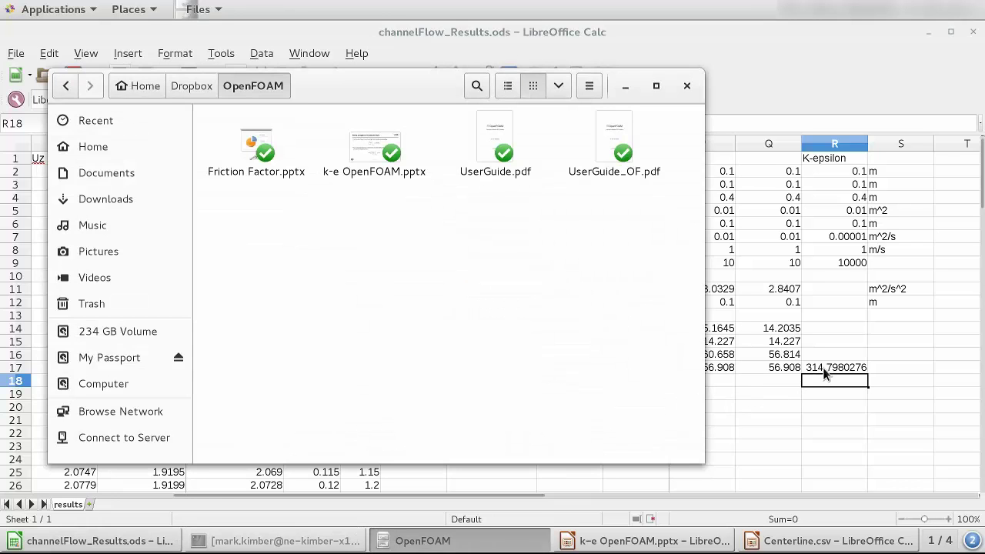
left_click(837, 159)
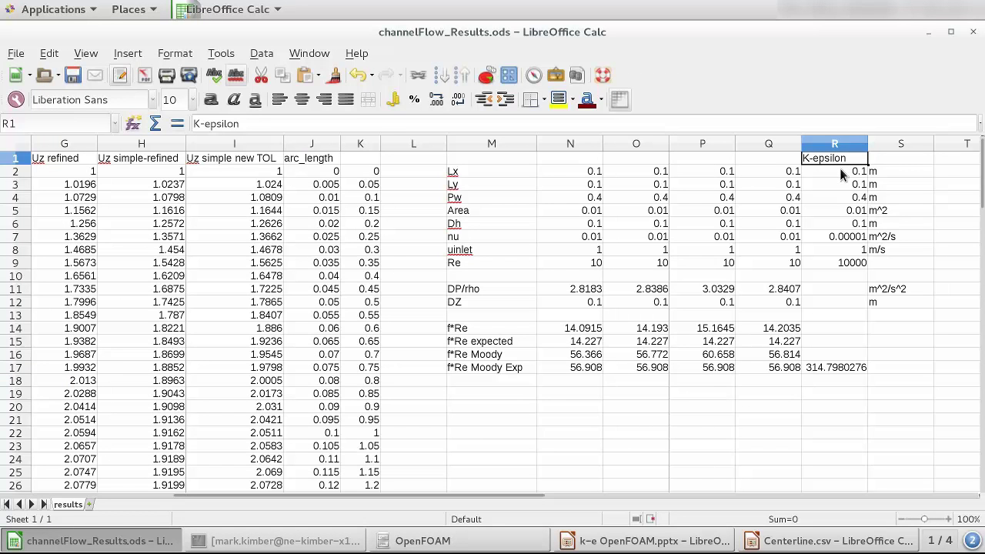
left_click_drag(839, 171, 872, 367)
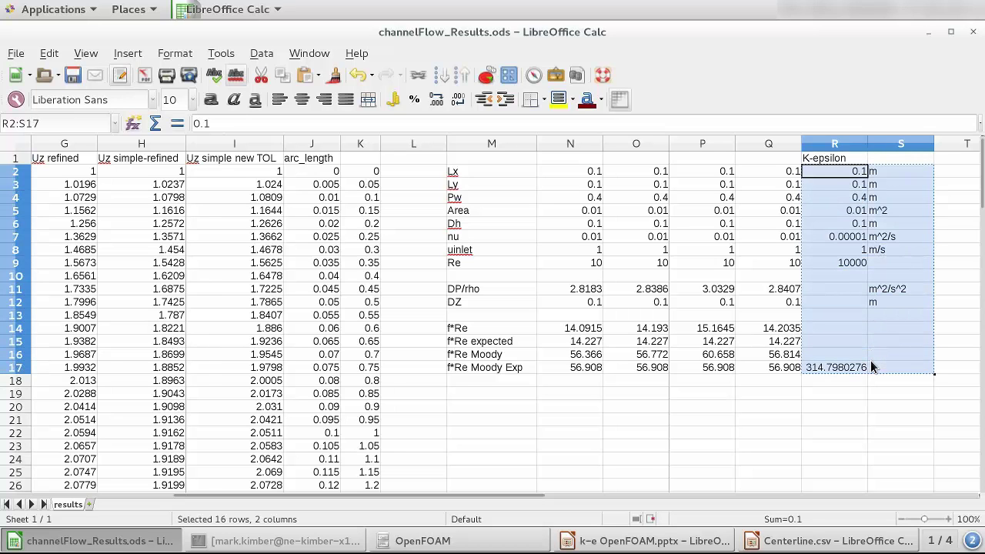
key("alt+Tab")
key("alt+Tab")
key("alt+Tab")
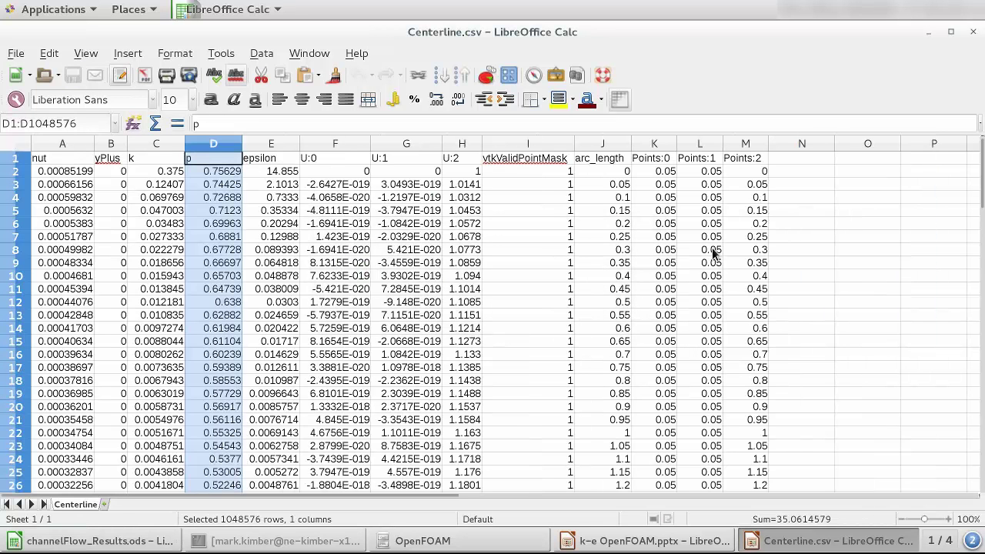
left_click(838, 171)
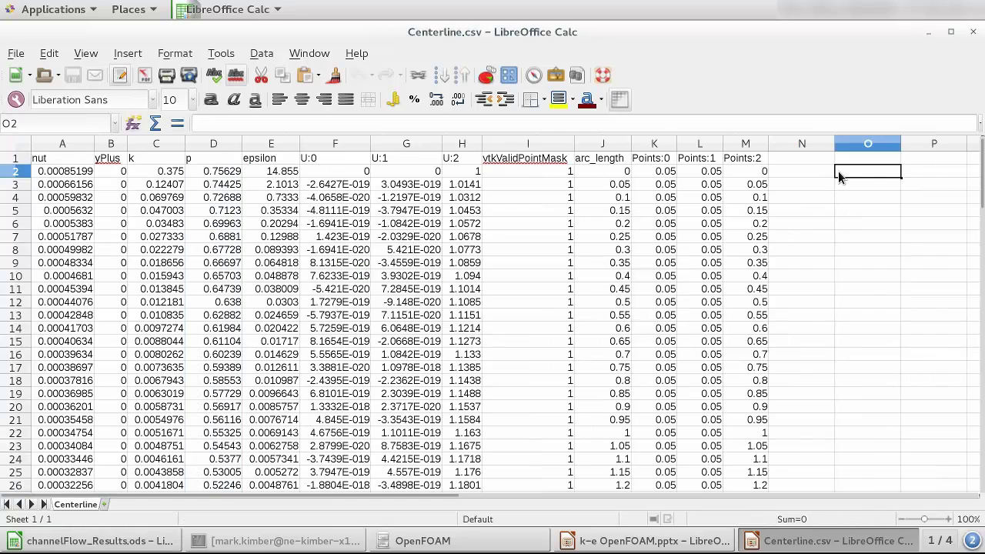
key("ctrl+v")
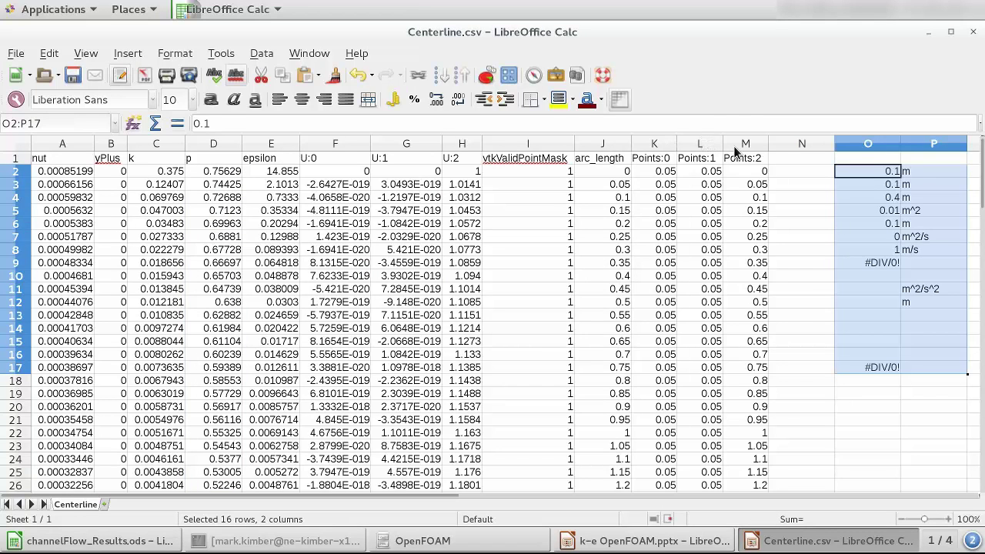
Delete the Points:0 to Points:2, vtkValidPointMask, U:0 and U:1 columns from Centerline.csv
left_click_drag(732, 146, 669, 141)
right_click(669, 141)
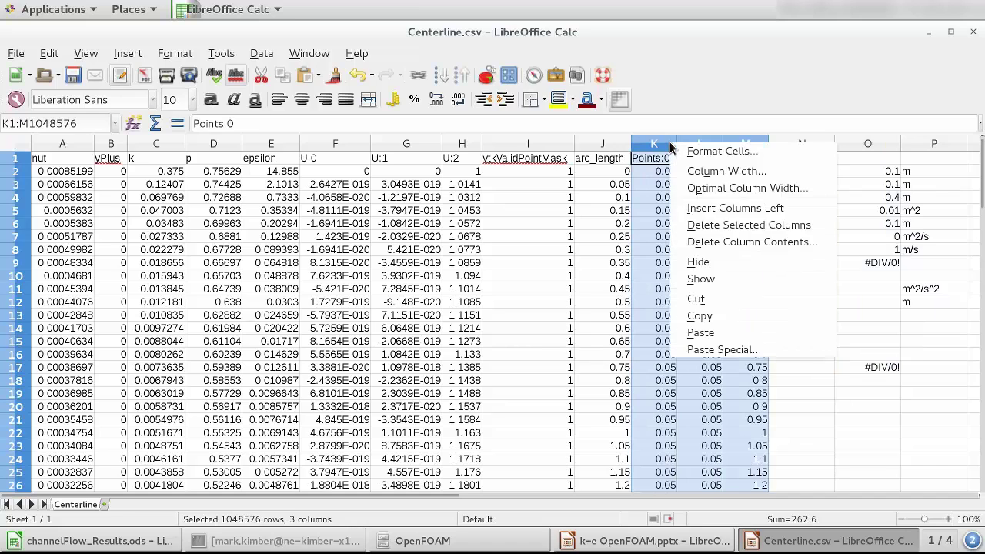
left_click(700, 219)
left_click(563, 146)
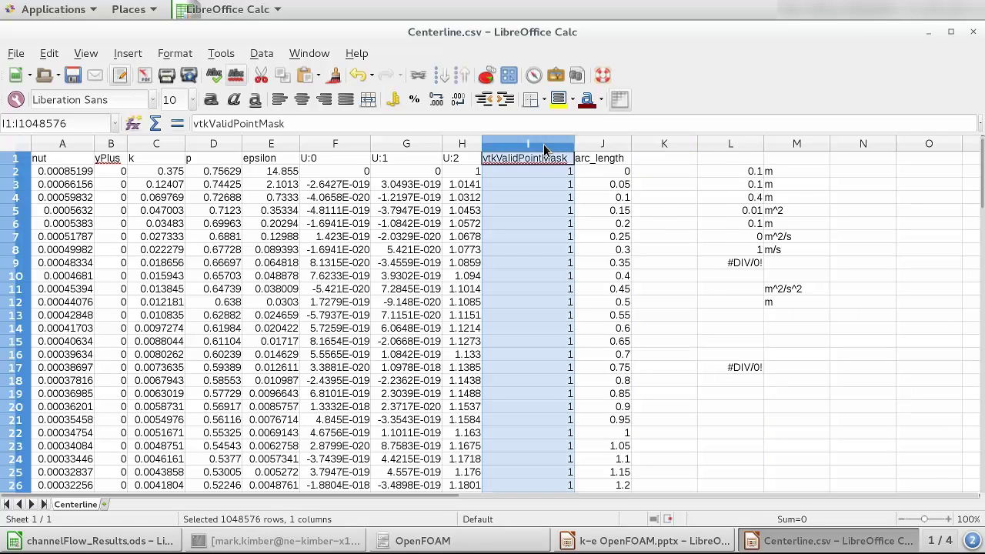
right_click(544, 146)
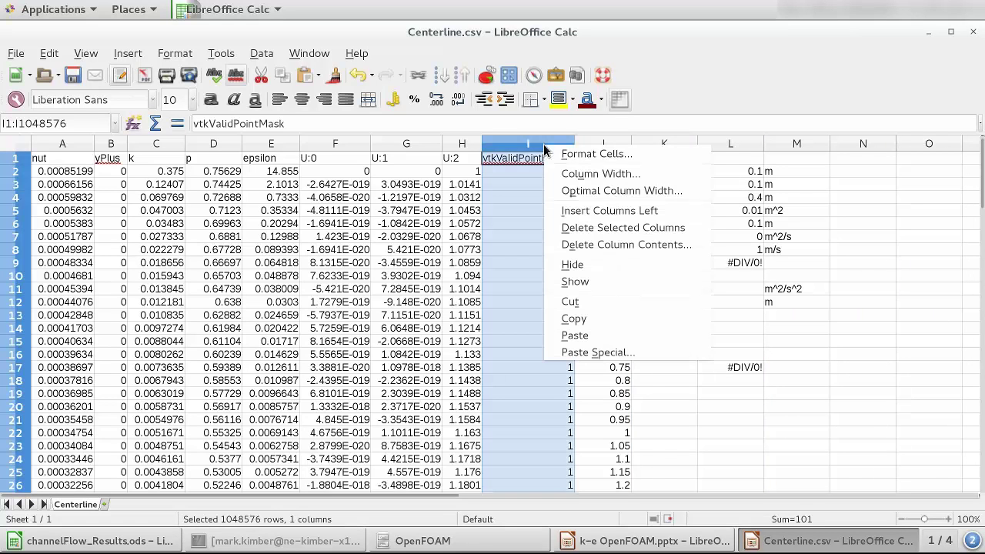
left_click(568, 227)
left_click_drag(394, 144, 352, 146)
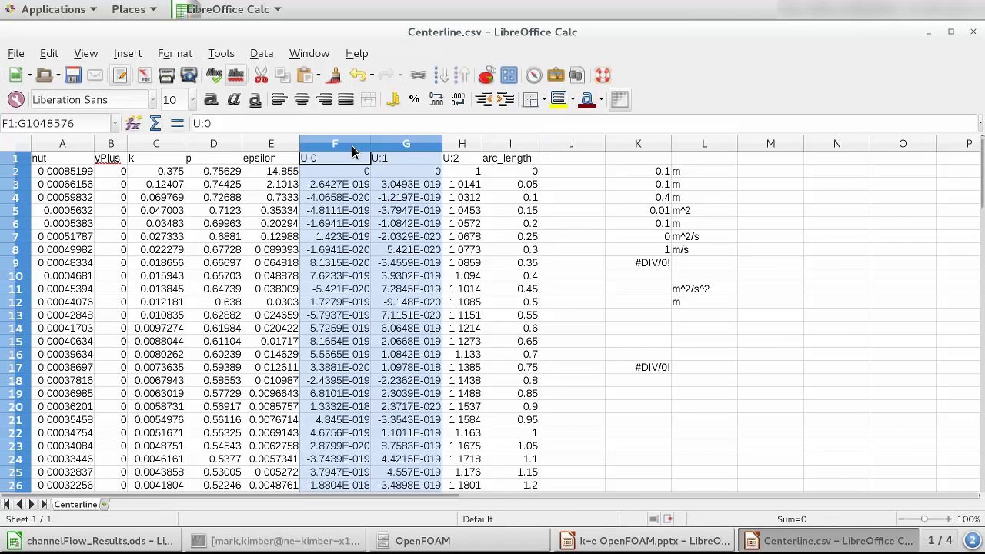
right_click(352, 145)
left_click(389, 228)
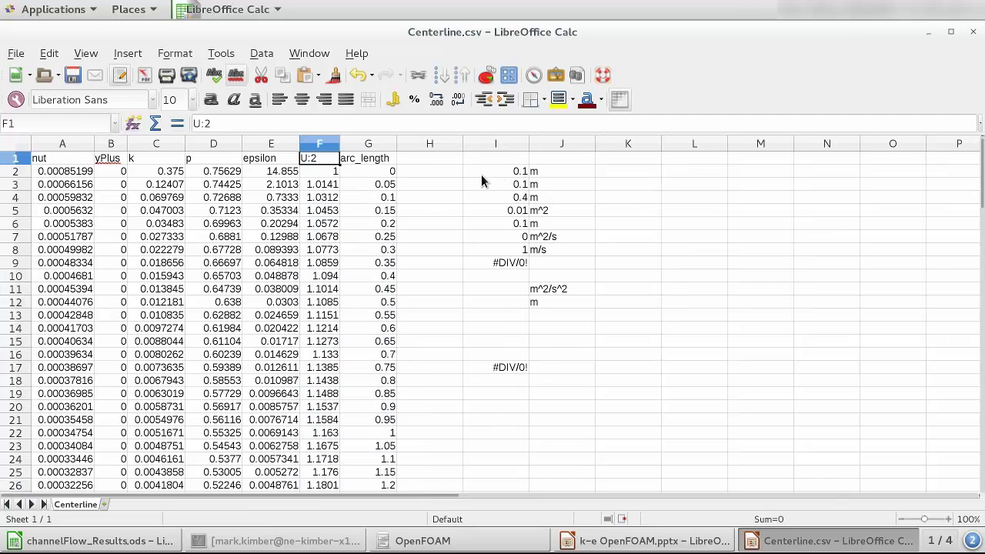
Copy the parameter labels M2:M17 from channelFlow_Results.ods into Centerline.csv at H2 and insert an empty column before them
key("alt+Tab")
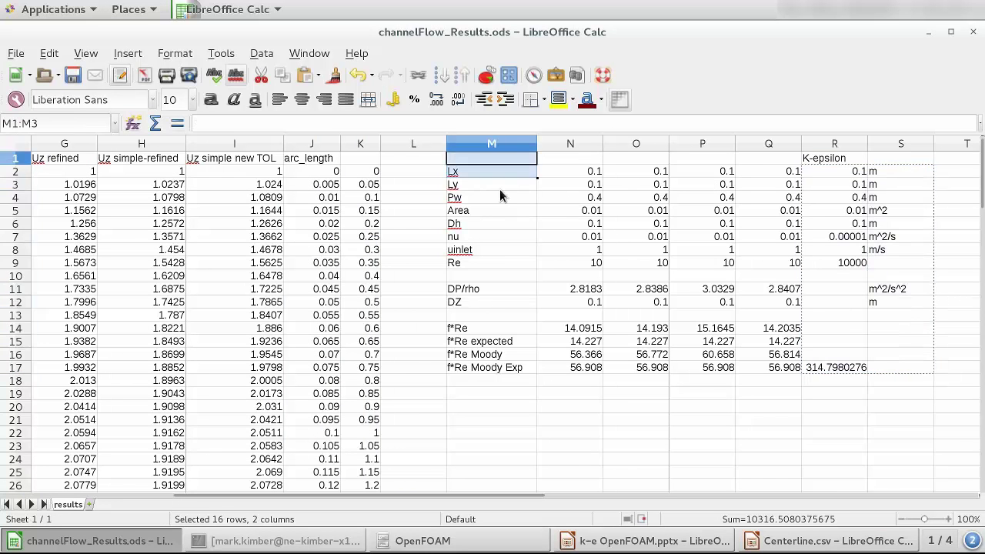
left_click_drag(499, 190, 496, 311)
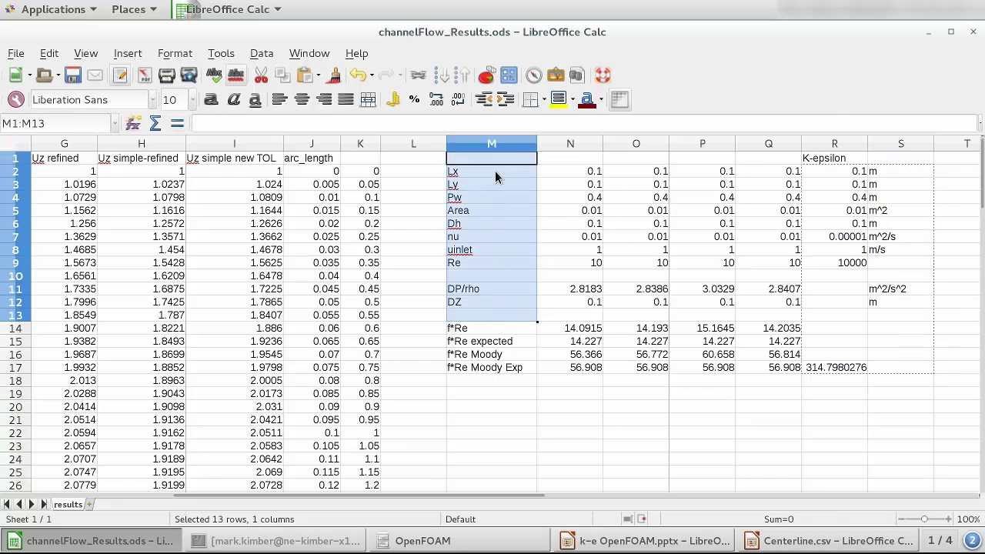
left_click_drag(496, 177, 501, 370)
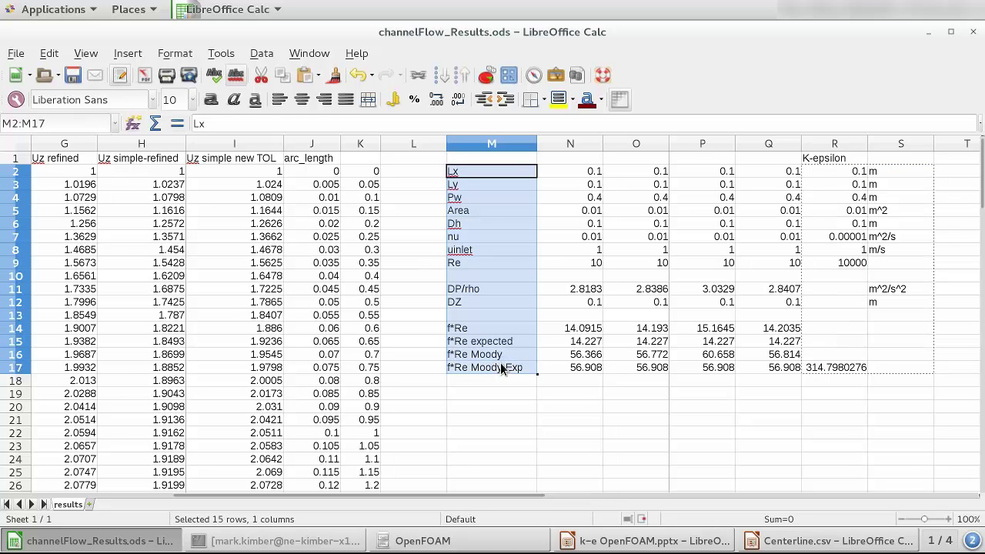
key("ctrl+c")
key("alt+Tab")
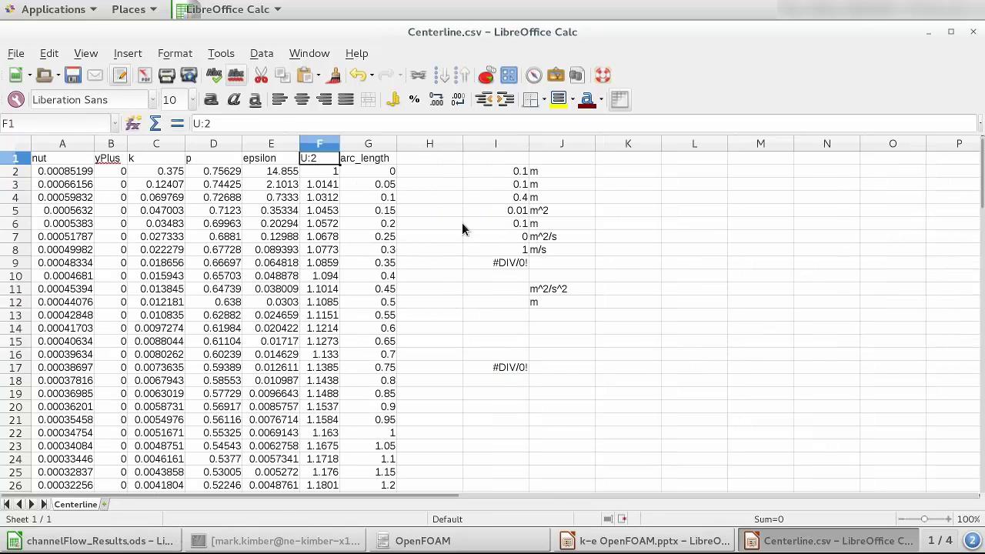
left_click(457, 175)
key("ctrl+v")
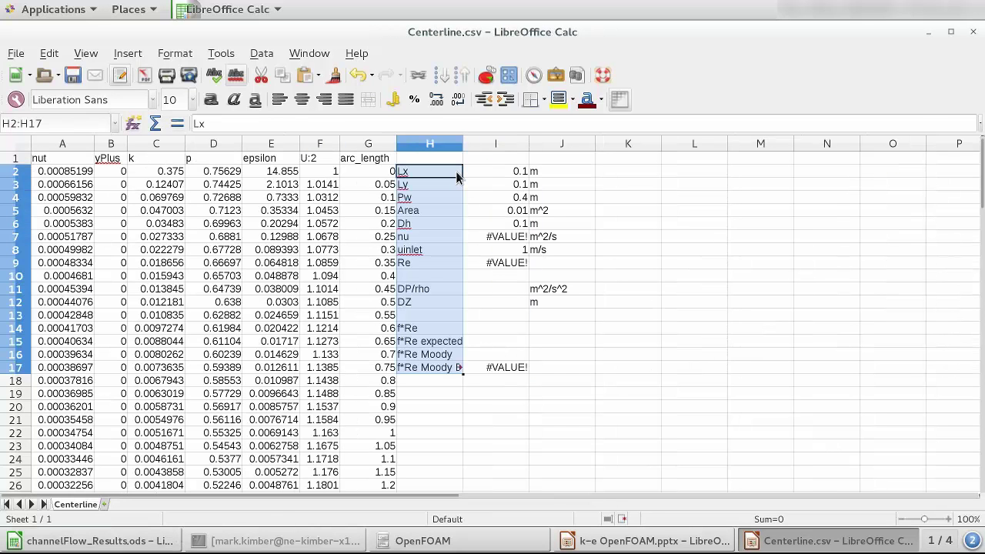
right_click(435, 145)
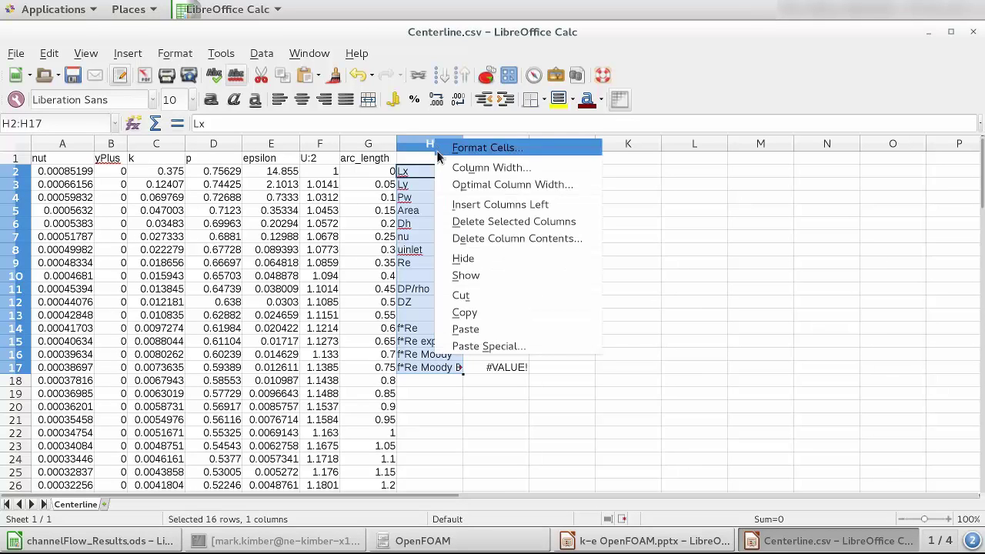
left_click(458, 204)
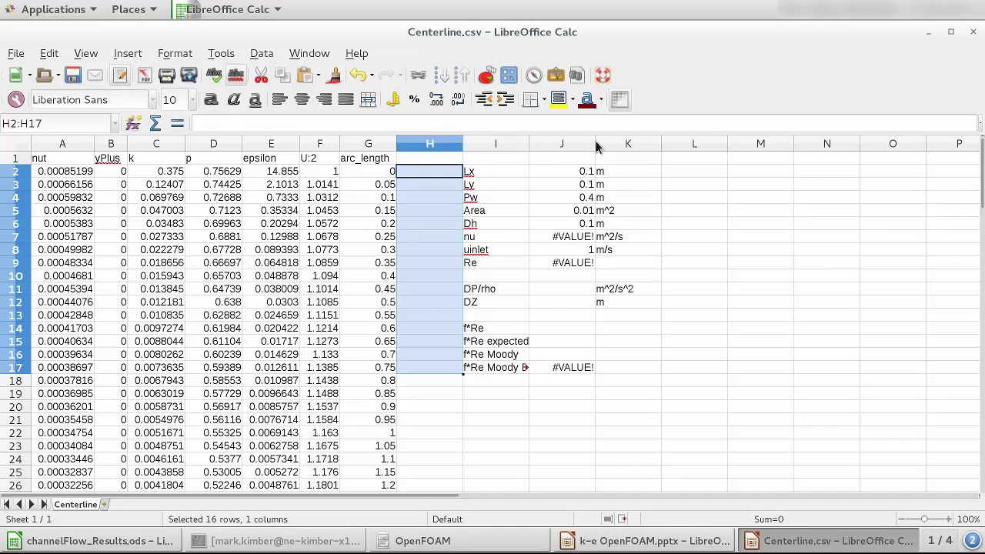
Check the pasted formulas down column J and replace the nu formula in J7 with 10e-5
left_click(570, 171)
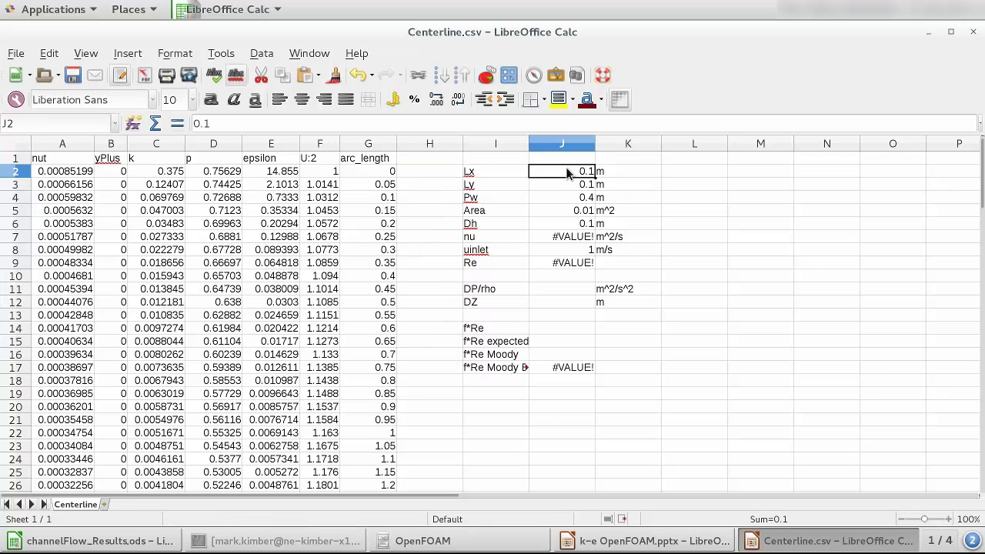
key("Down")
key("Down")
key("Down")
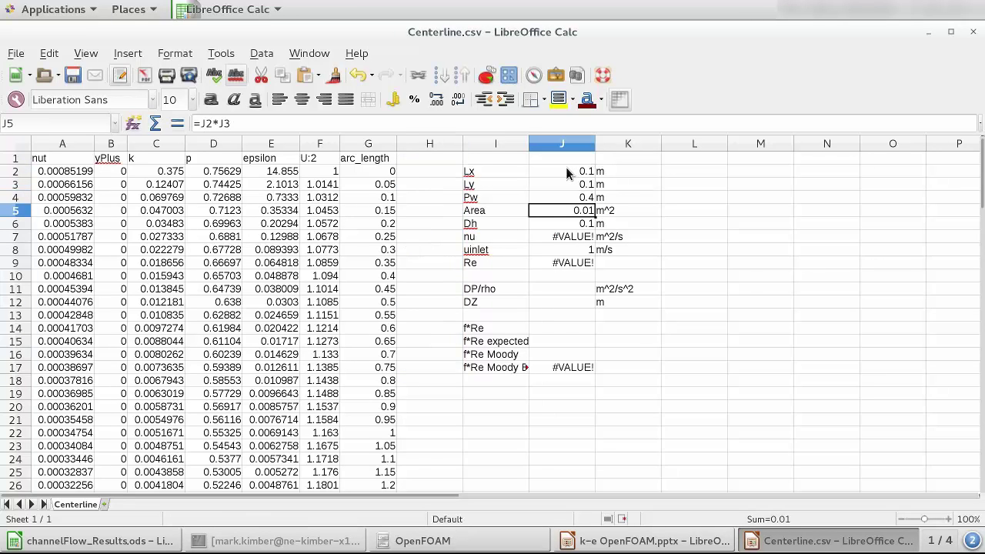
key("Down")
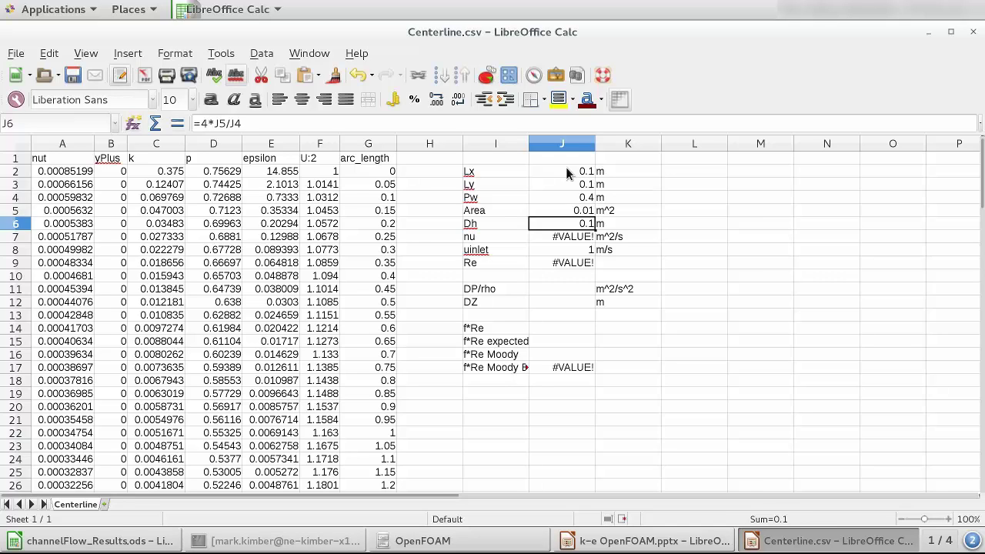
key("Down")
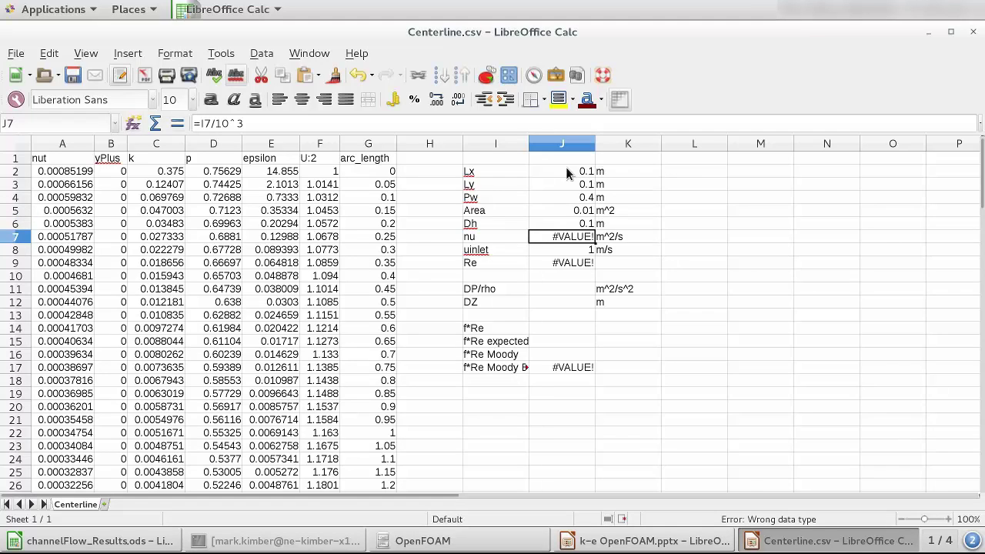
type("10")
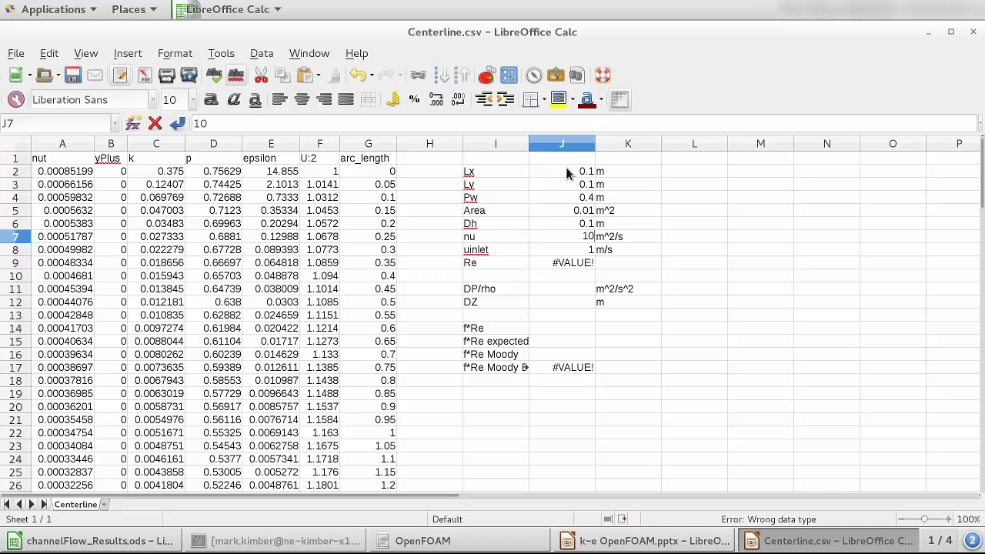
type("e-5")
key("Return")
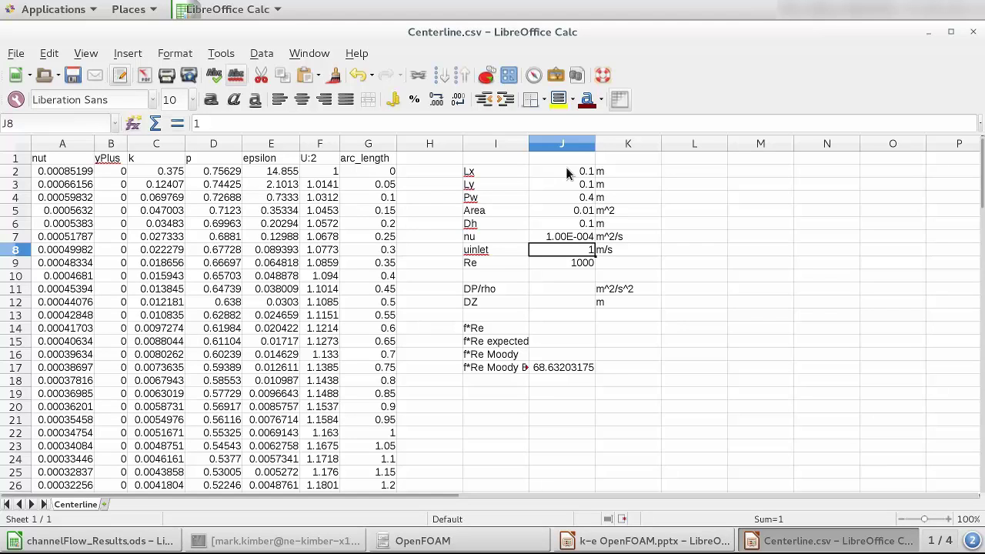
Set the nu value in J7 to 1e-5 and go to the DP/rho cell J11
key("Up")
type("1")
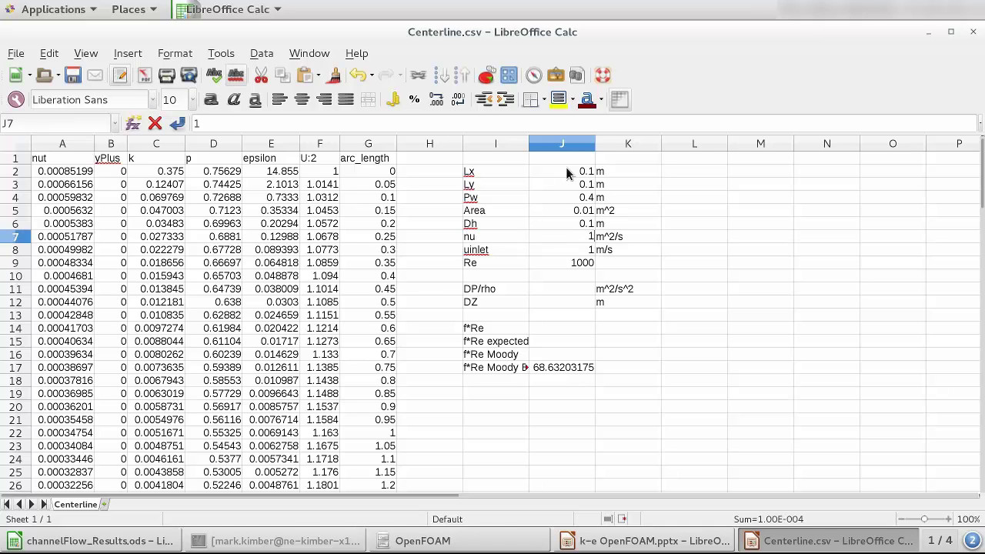
type("e-5")
key("Return")
key("Down")
key("Down")
key("Down")
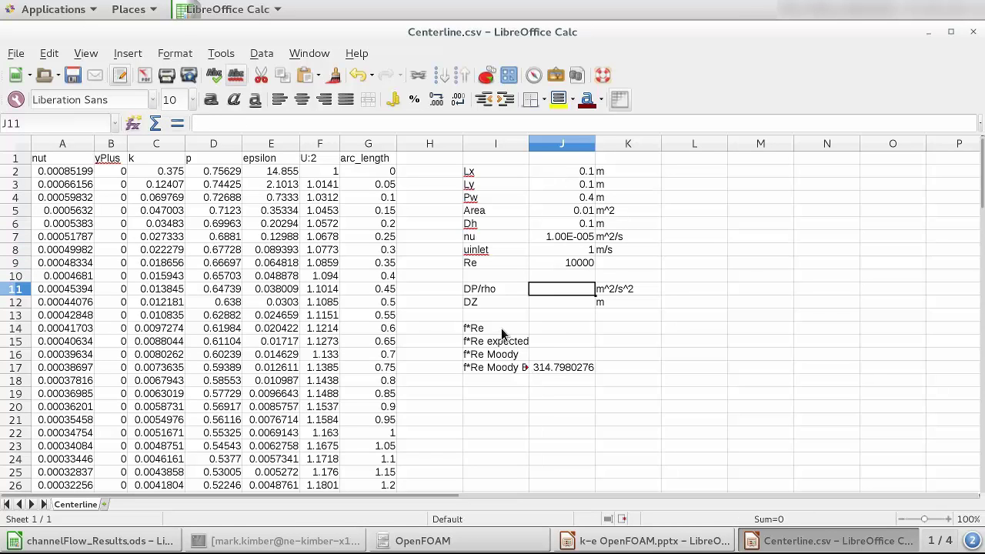
Clear the labels f*Re, f*Re expected and f*Re Moody in I14:I16 and widen column I to fit the remaining label
left_click_drag(499, 328, 500, 355)
key("Delete")
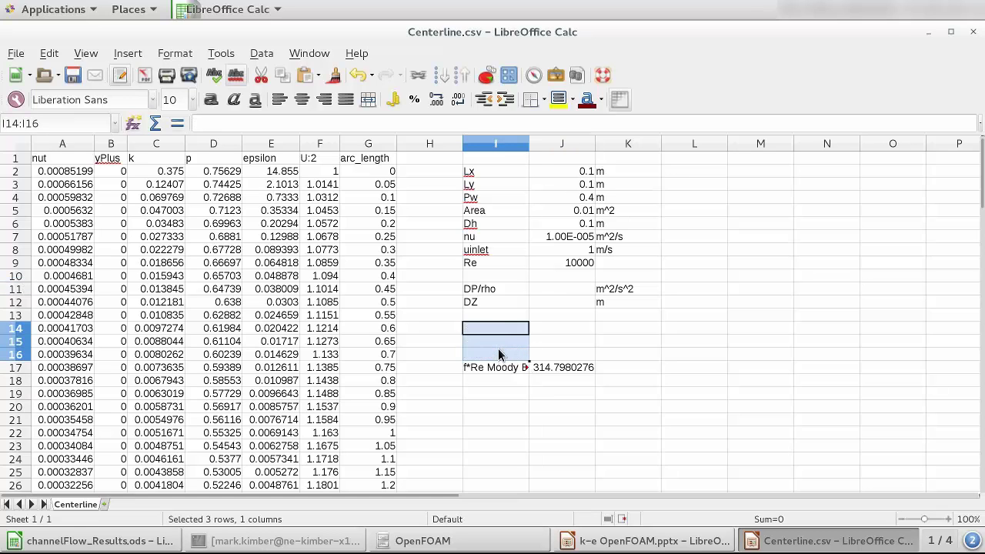
left_click_drag(530, 146, 566, 149)
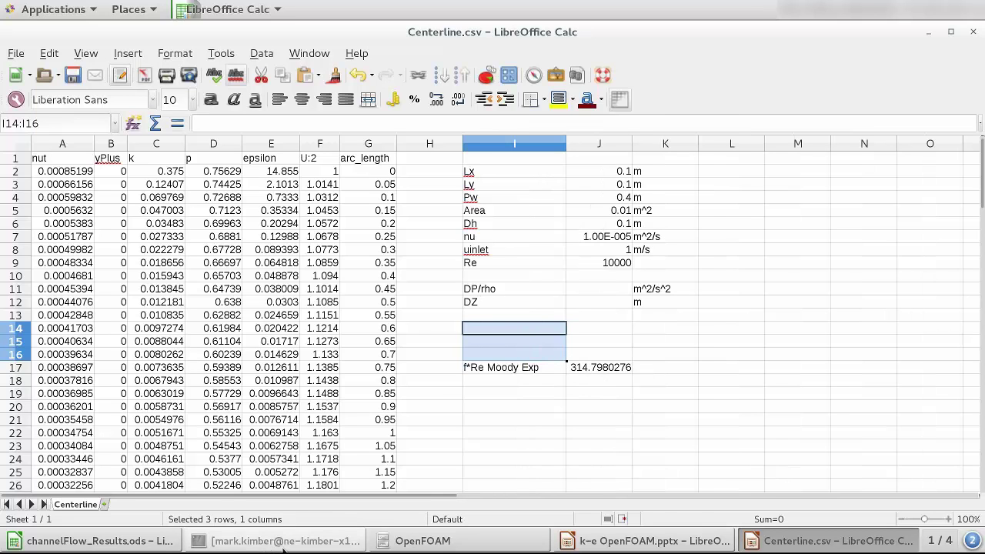
Launch ParaView from the terminal with paraFoam and load the channelFlowSimpleTurb2.OpenFOAM case with its default properties
left_click(378, 543)
left_click(293, 541)
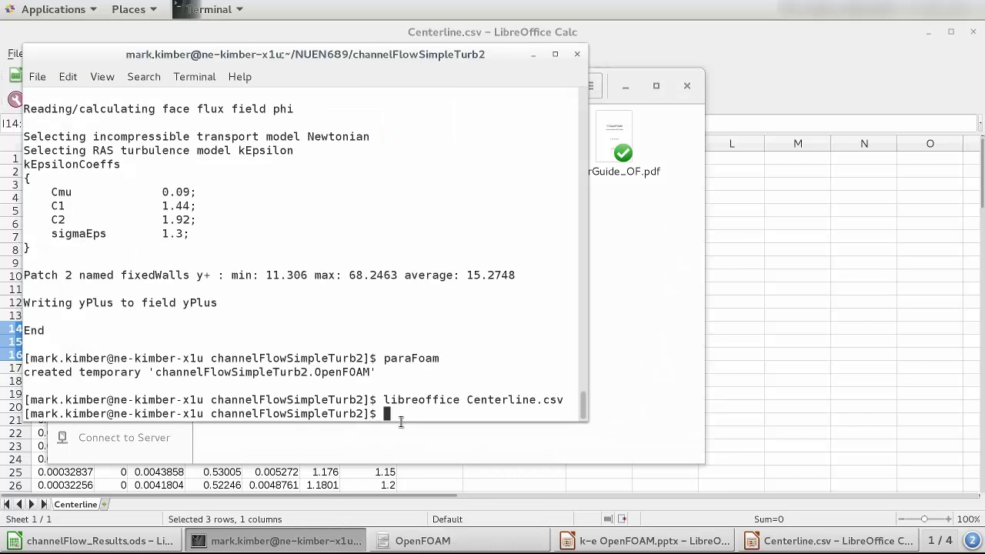
type("paraFoam")
key("Return")
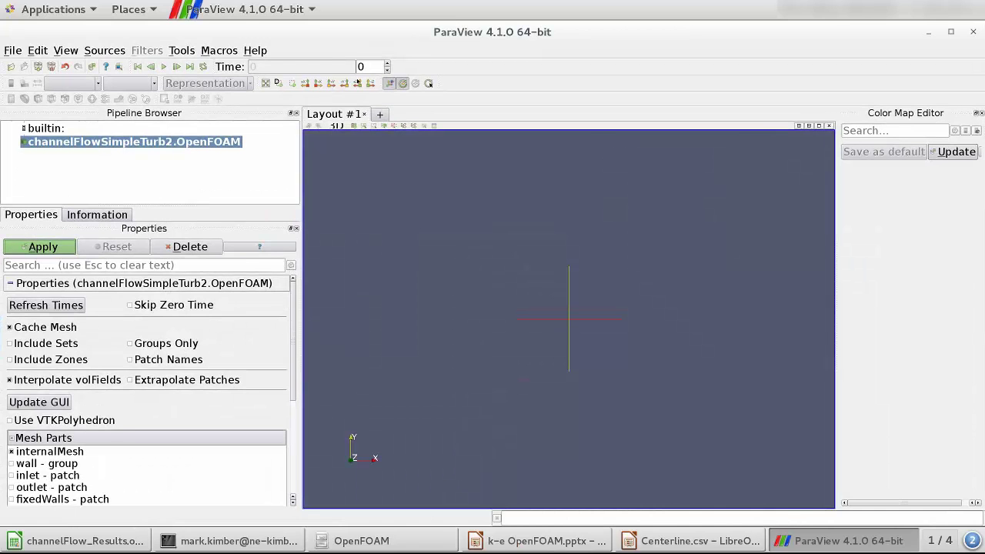
left_click(43, 247)
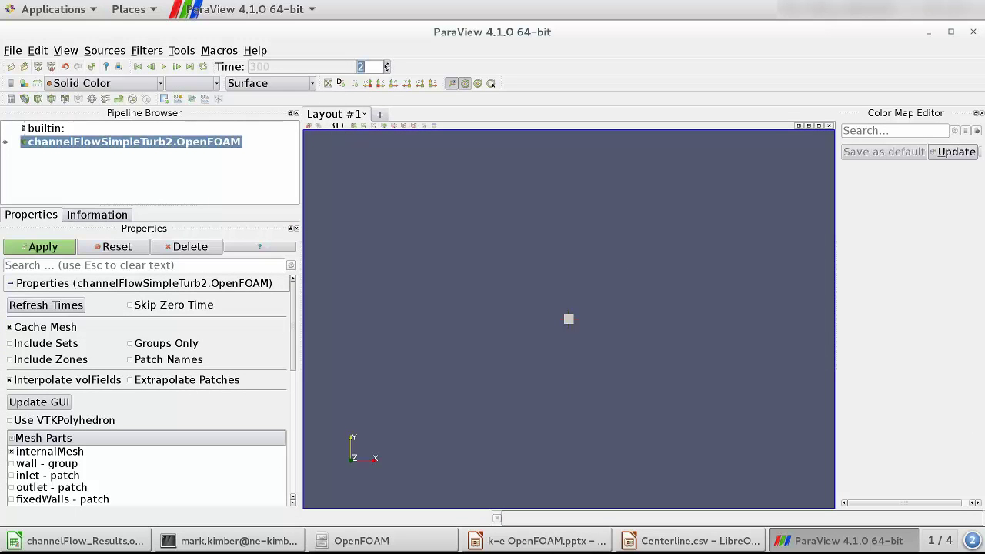
Go to time index 4 and add a Plot Over Line filter with Point1's x and y coordinates set to 0.05
left_click(387, 65)
left_click(147, 50)
mouse_move(192, 79)
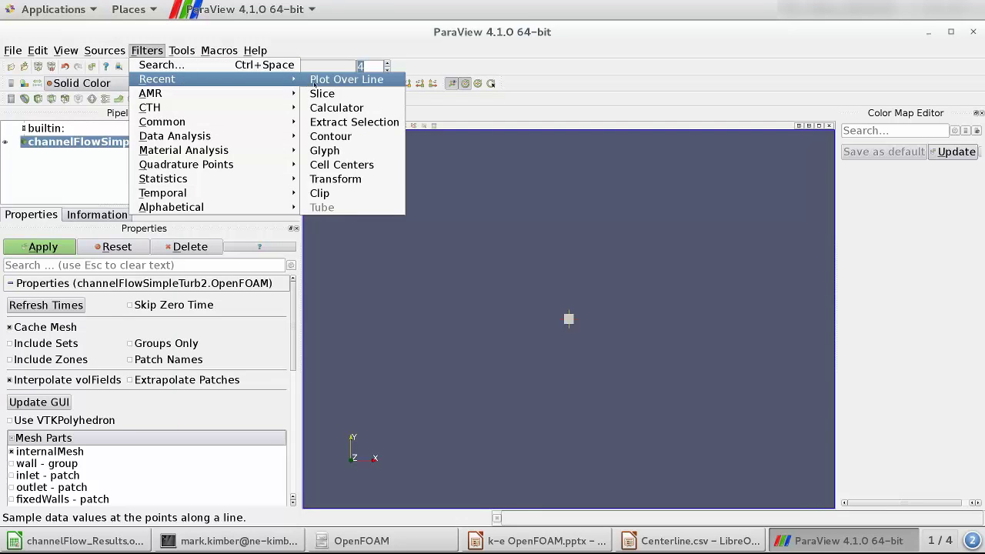
left_click(343, 79)
left_click(71, 336)
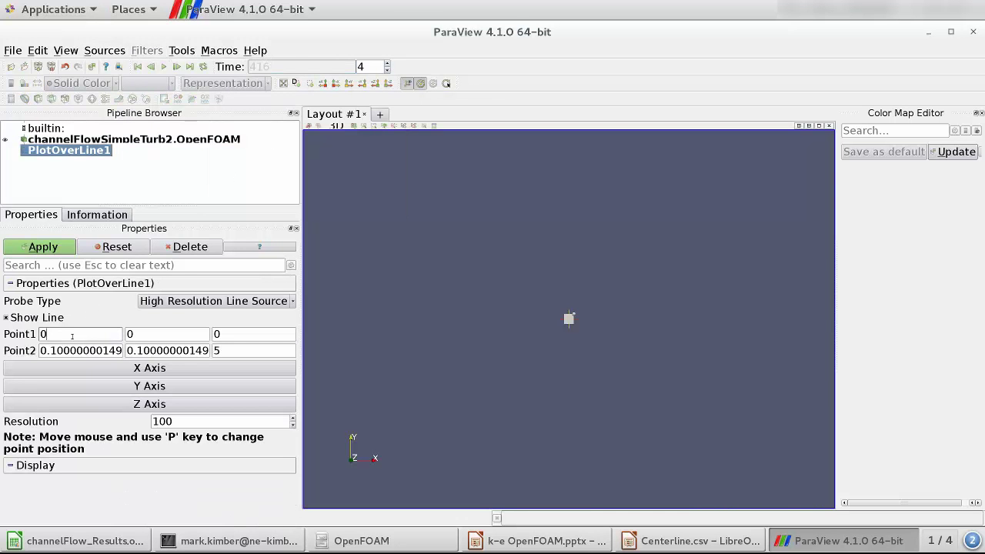
type(".05")
key("Tab")
type(".05")
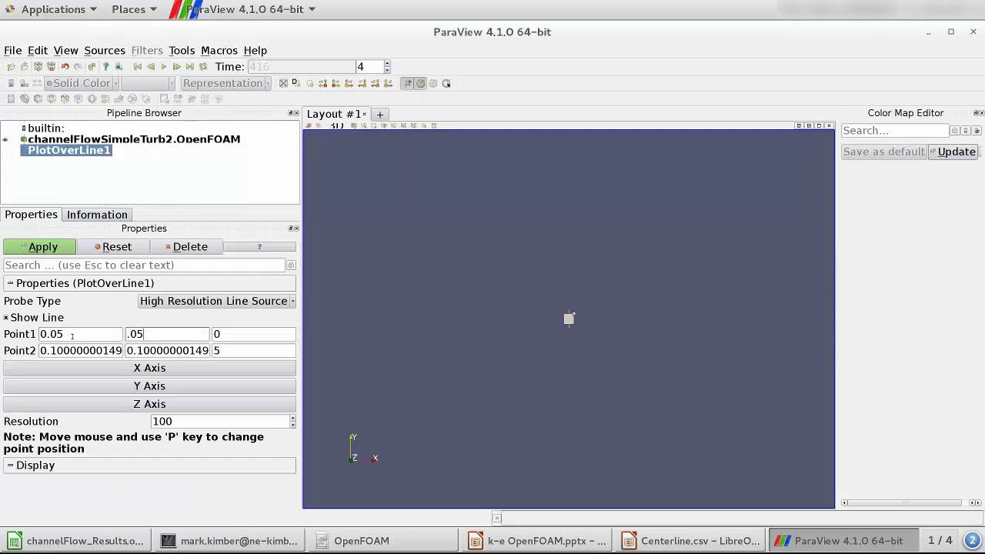
Set Point2's x and y coordinates to 0.05 and apply the Plot Over Line filter
key("Tab")
key("Tab")
type("0.05")
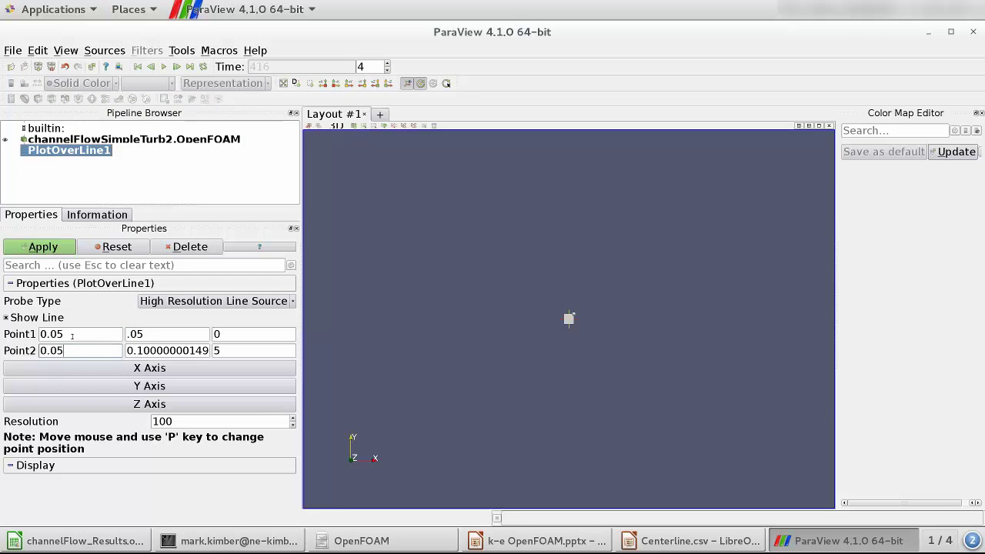
key("Tab")
type("0.05")
key("Tab")
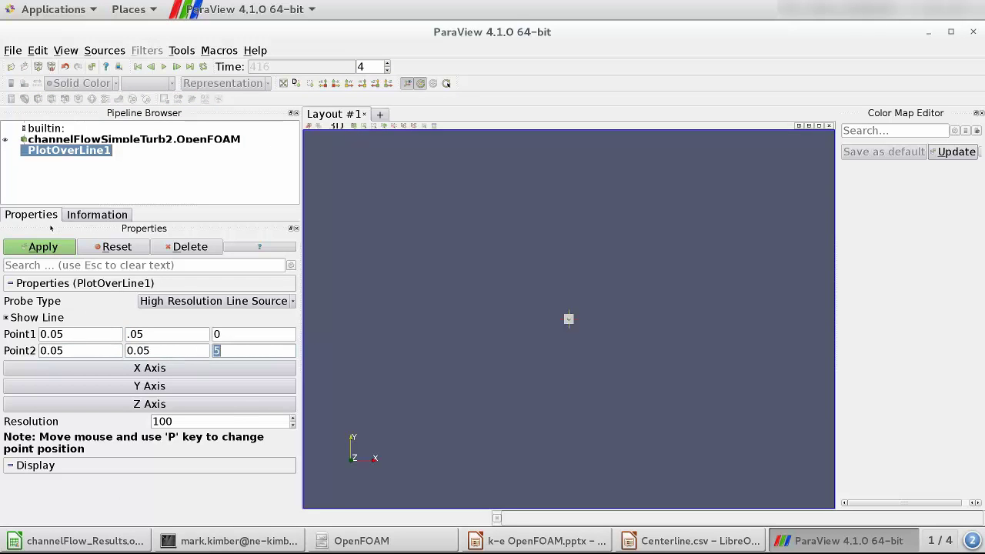
left_click(42, 247)
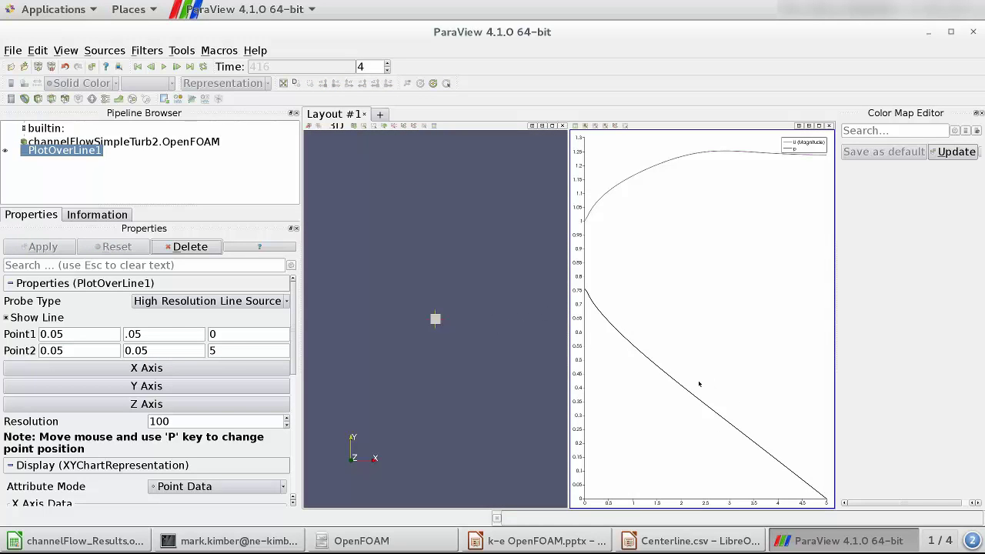
Review the plotted line series, close ParaView and return to the DP/rho cell J11 of Centerline.csv in Calc
left_click_drag(293, 346, 293, 466)
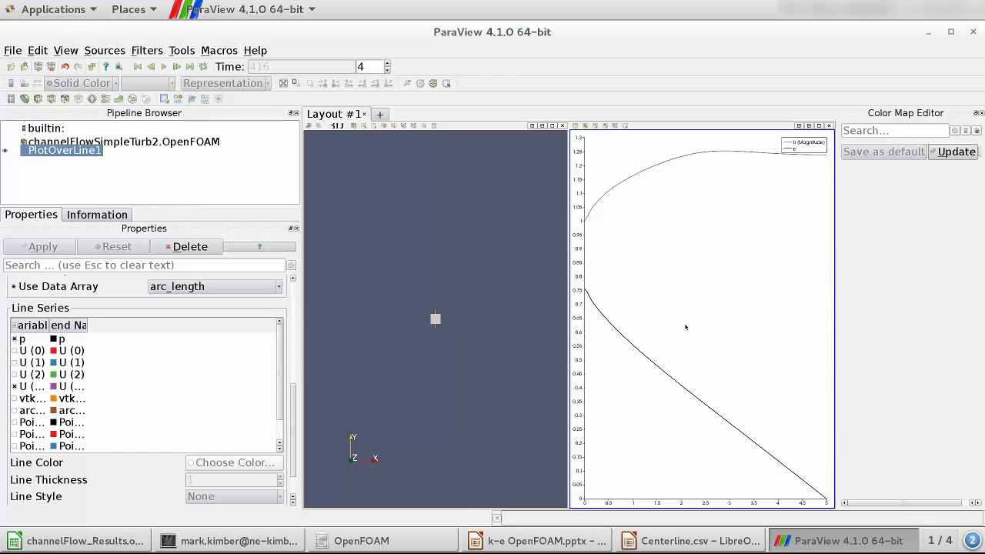
left_click(973, 32)
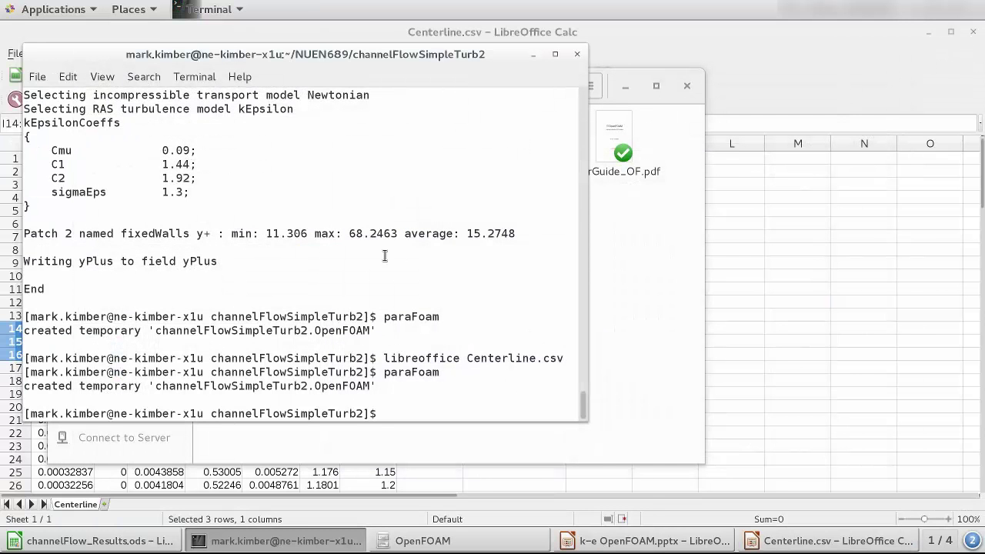
left_click(743, 254)
key("Left")
key("Left")
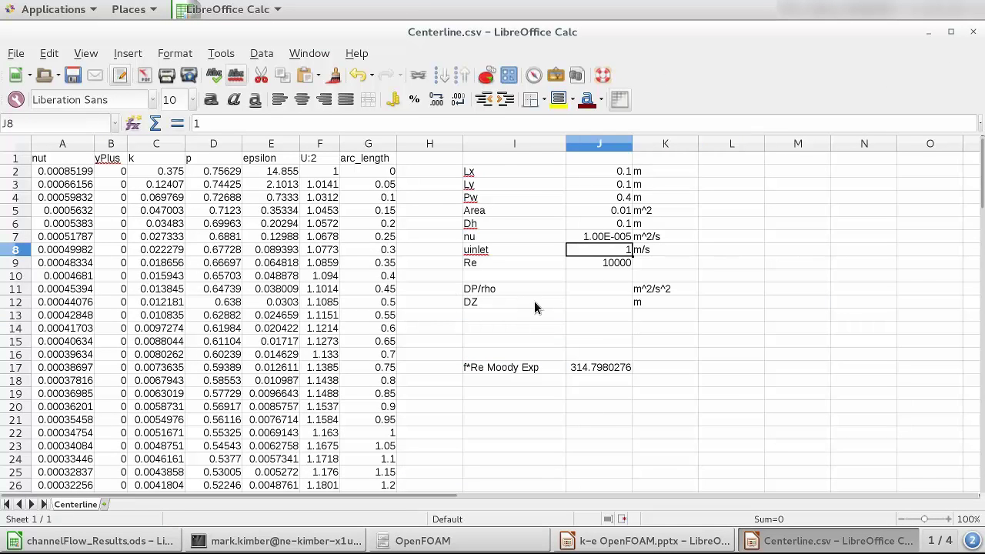
key("Down")
key("Down")
key("Down")
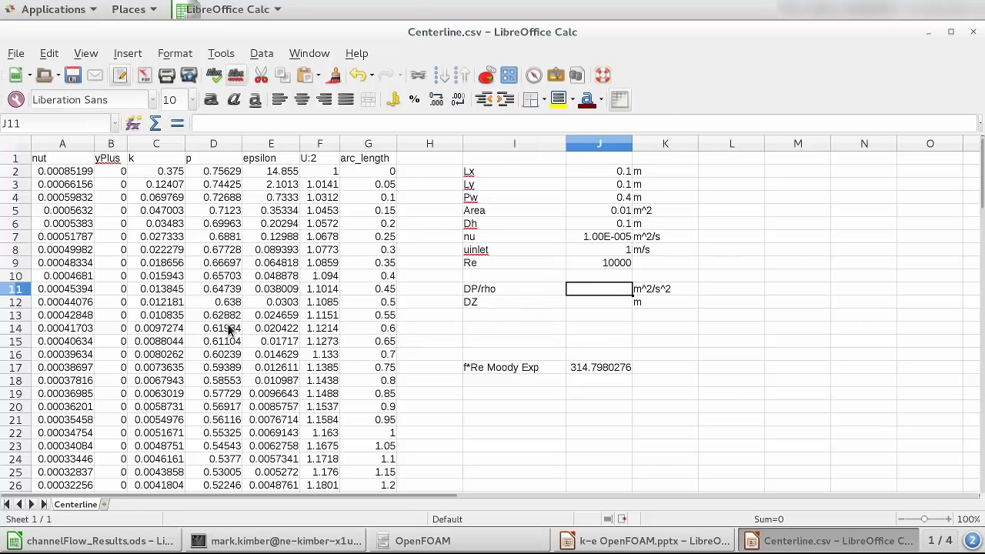
Look down the arc_length column G to locate the row where the length is 3
left_click(378, 331)
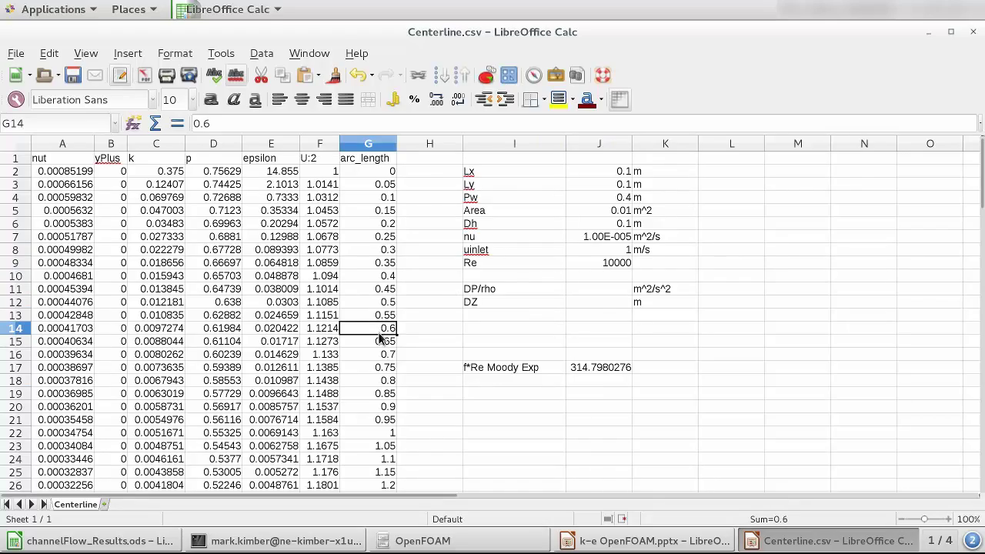
key("Down")
key("Down")
key("Down")
key("Down")
key("Down")
key("Down")
key("Down")
key("Down")
key("Down")
key("Down")
key("Down")
key("Down")
key("Down")
key("Down")
key("Down")
key("Down")
key("Down")
key("Down")
key("Down")
key("Down")
key("Down")
key("Down")
key("Down")
key("Down")
key("Down")
key("Down")
key("Down")
key("Down")
key("Down")
key("Down")
key("Down")
key("Down")
key("Down")
key("Down")
key("Down")
key("Down")
key("Down")
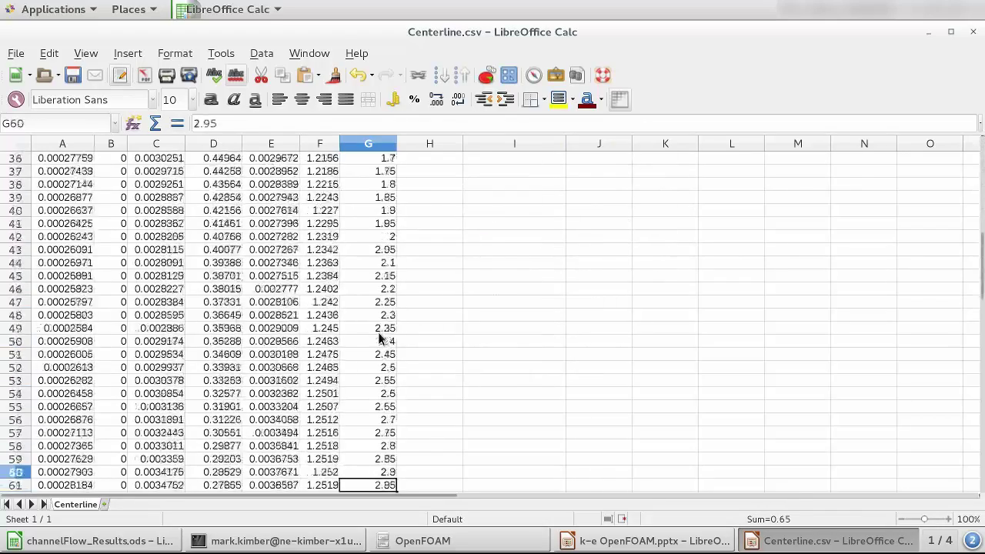
key("ctrl+Down")
key("ctrl+Up")
key("Down")
key("Down")
key("Down")
key("Down")
key("Down")
key("Down")
key("Down")
key("Down")
key("Down")
key("Down")
key("Down")
key("Down")
key("Down")
key("Down")
key("Down")
key("Down")
key("Down")
key("Down")
key("Down")
key("Down")
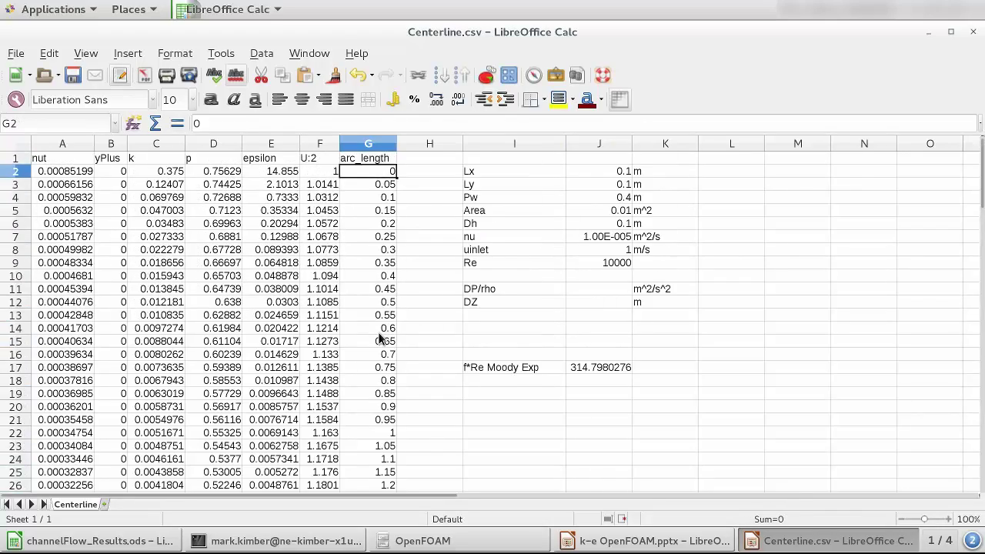
key("Down")
key("Down")
key("Down")
key("Down")
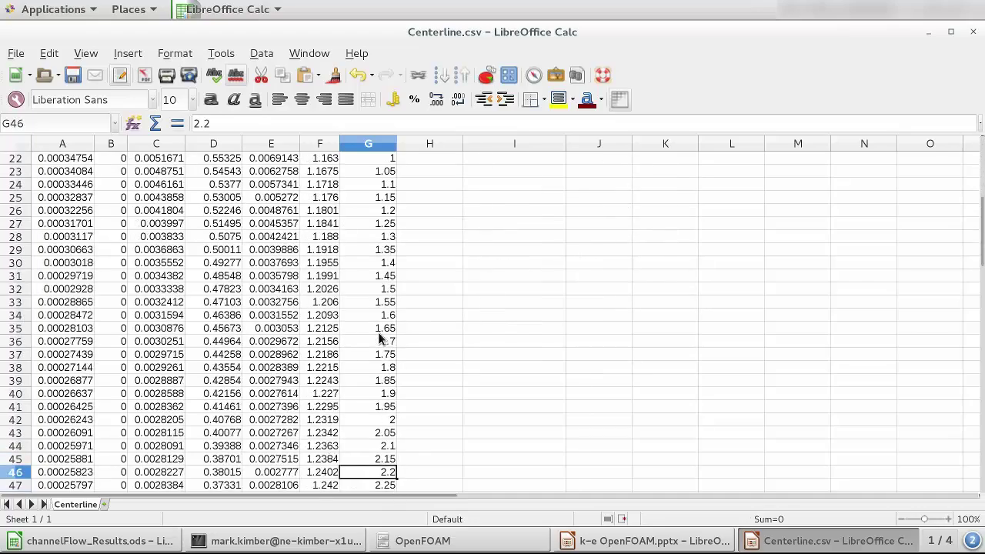
key("Down")
key("Down")
key("Down")
key("Down")
key("Down")
key("Down")
key("Down")
key("Down")
key("Down")
key("Down")
key("Down")
key("Down")
key("Down")
key("Down")
key("Down")
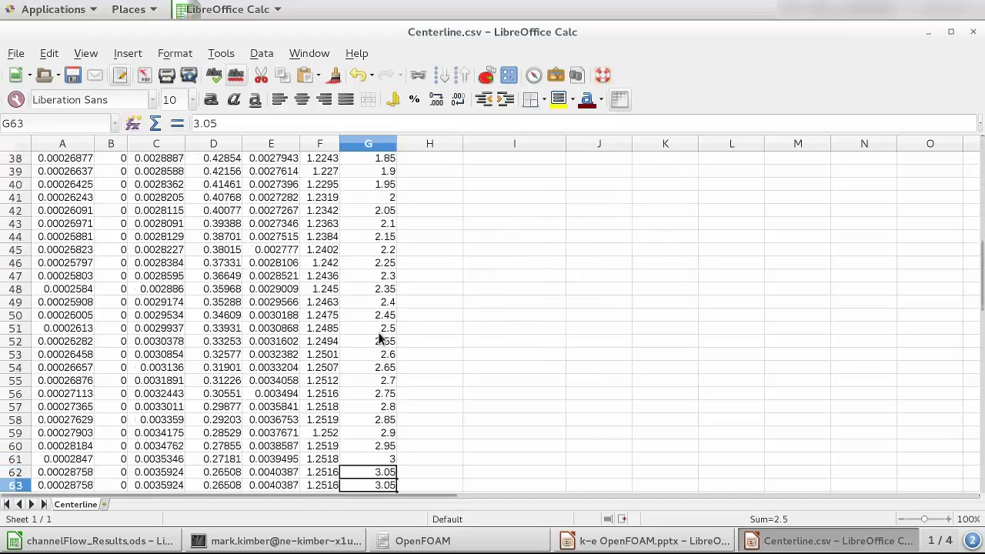
key("Up")
key("Up")
key("Up")
key("Up")
key("Up")
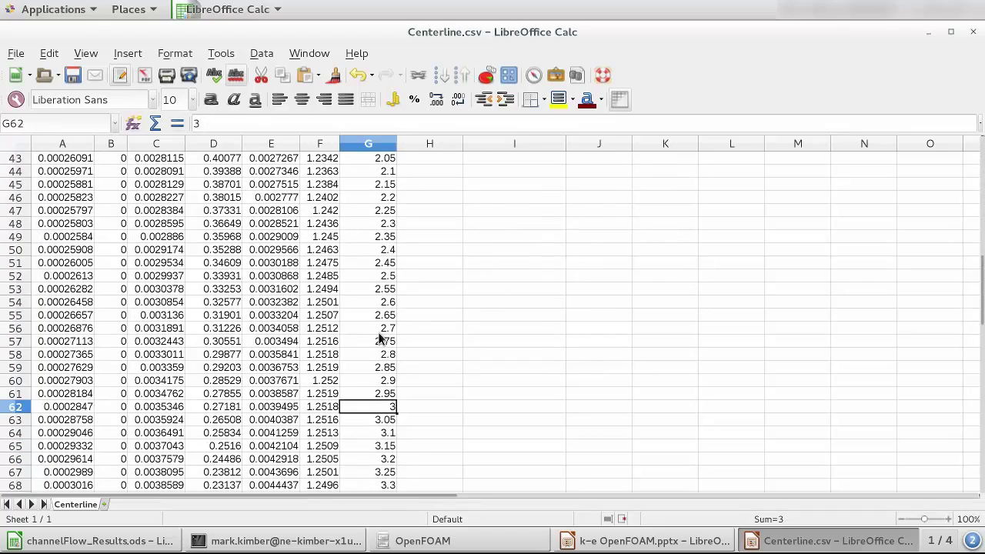
Check the pressure column D at the row for arc_length 3 and go back up to its header
key("Left")
key("Left")
key("Left")
key("Left")
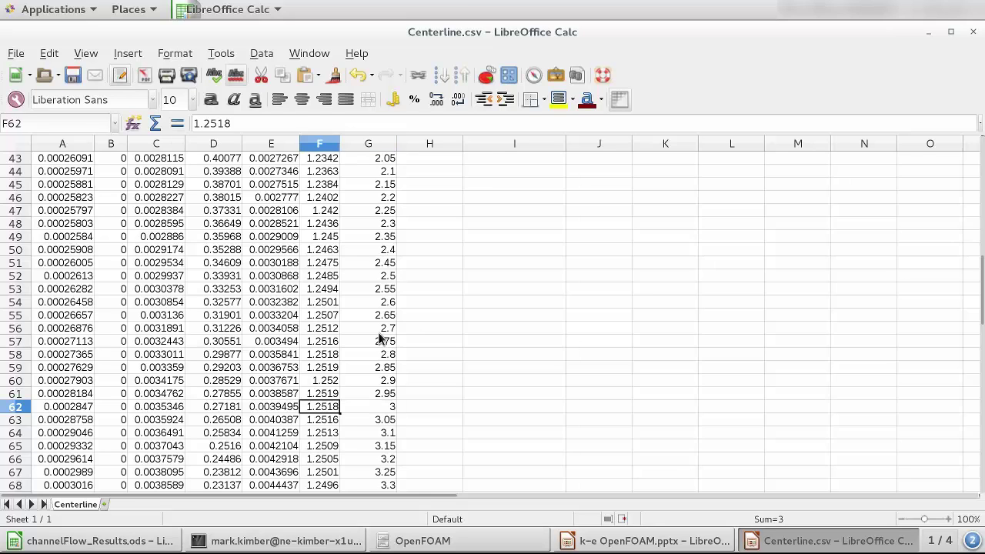
key("ctrl+Up")
key("Right")
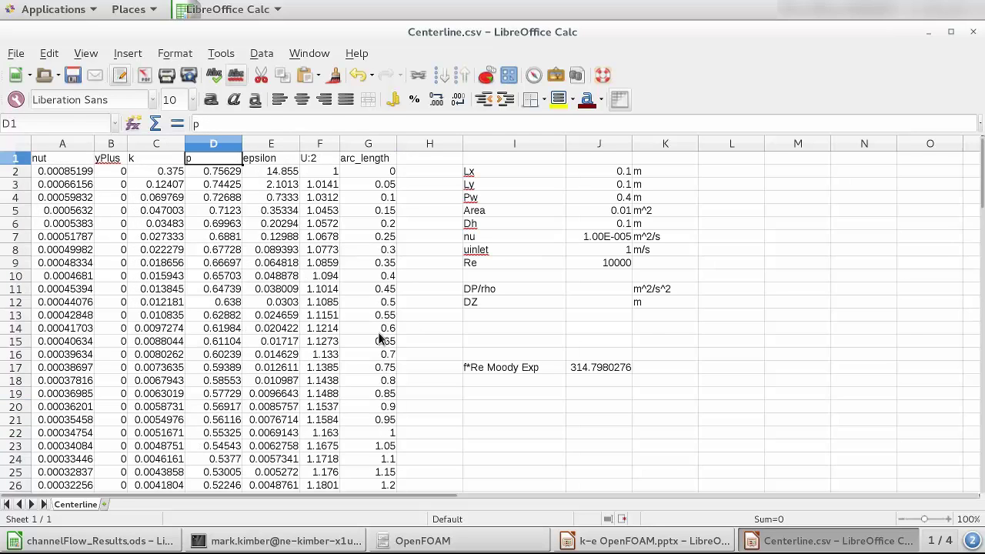
Start a formula in the DP/rho cell J11
left_click(614, 284)
type("=")
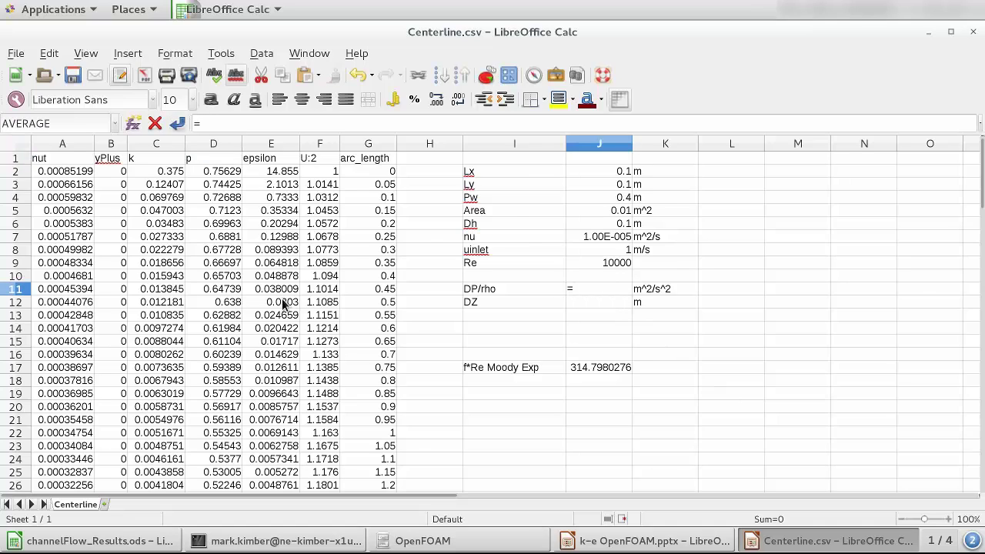